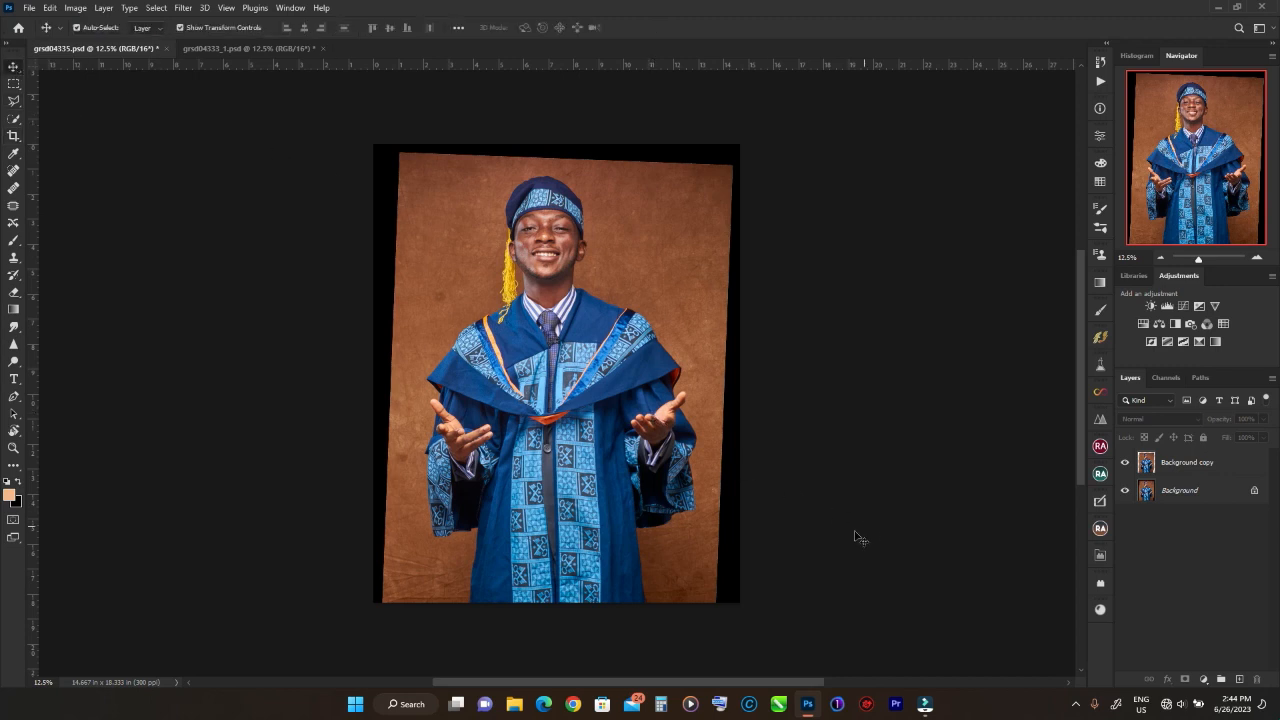
- On the Background copy layer, draw a polygonal lasso selection around the photo's border, leaving the graduate unselected
{"action": "left_click", "coordinate": [13, 101]}
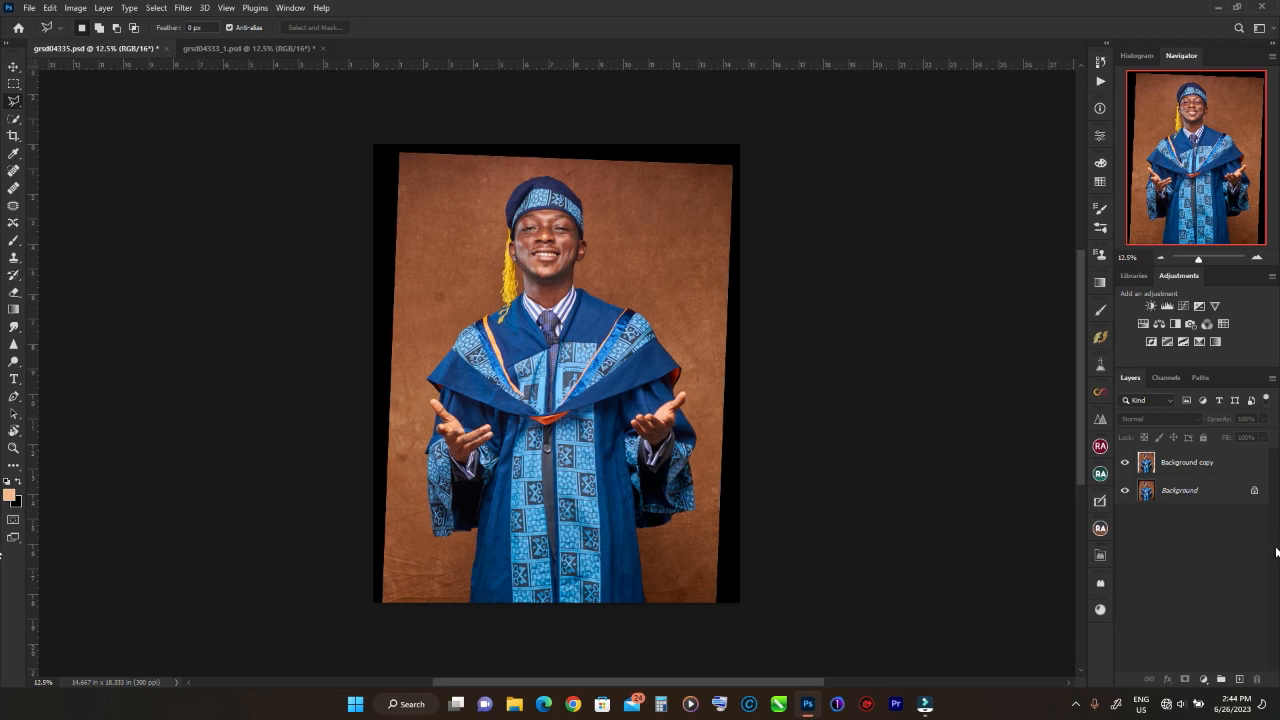
{"action": "left_click", "coordinate": [1195, 463]}
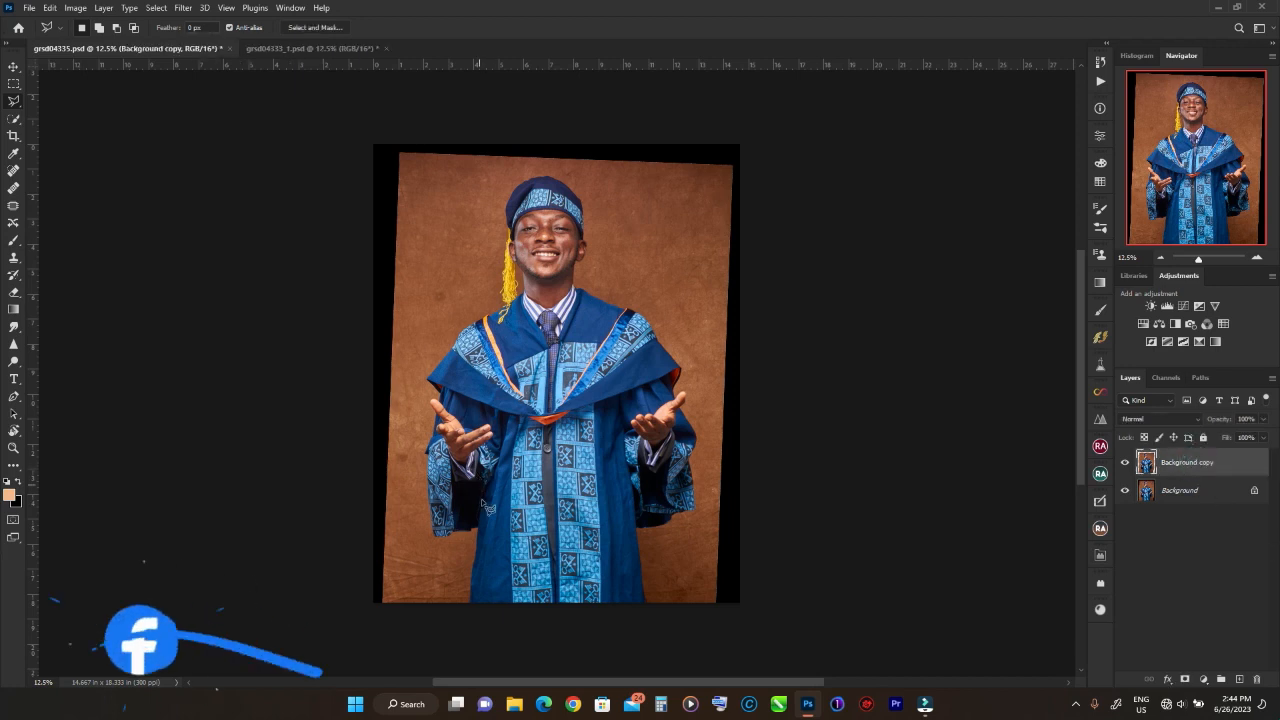
{"action": "left_click", "coordinate": [778, 489]}
{"action": "left_click", "coordinate": [775, 607]}
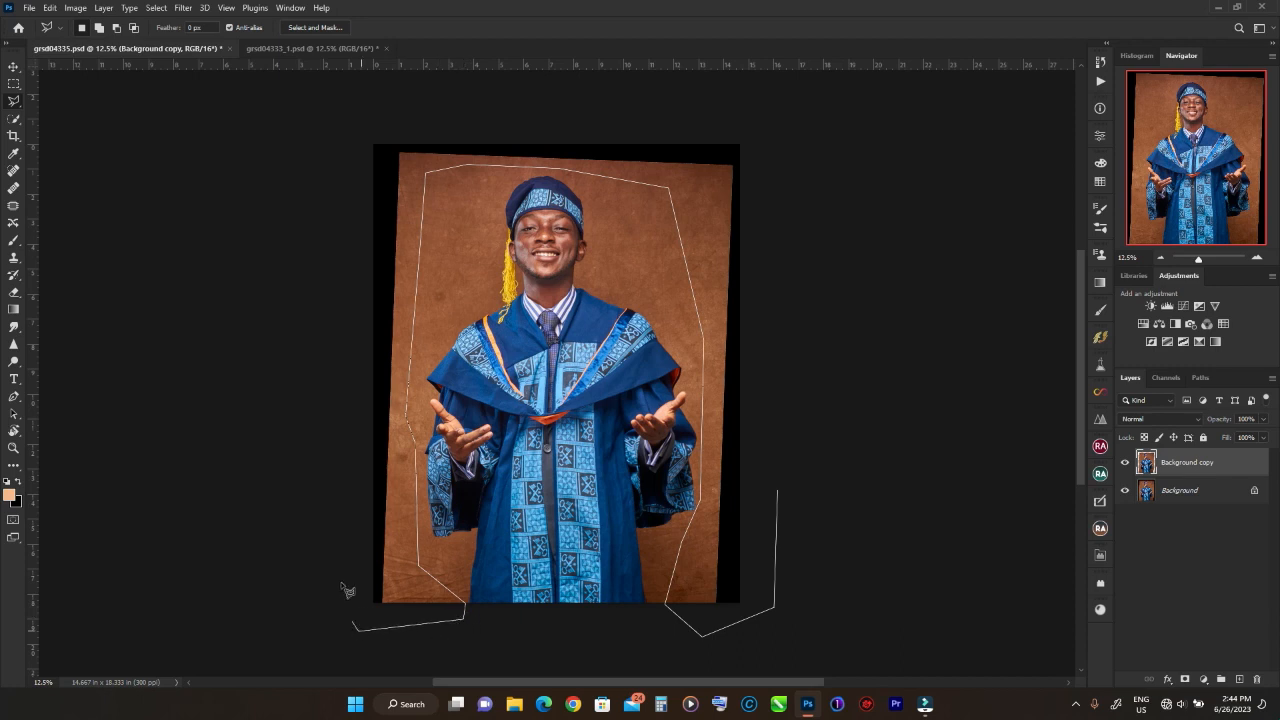
{"action": "left_click", "coordinate": [315, 405]}
{"action": "left_click", "coordinate": [353, 140]}
{"action": "left_click", "coordinate": [455, 108]}
{"action": "left_click", "coordinate": [755, 108]}
{"action": "left_click", "coordinate": [786, 200]}
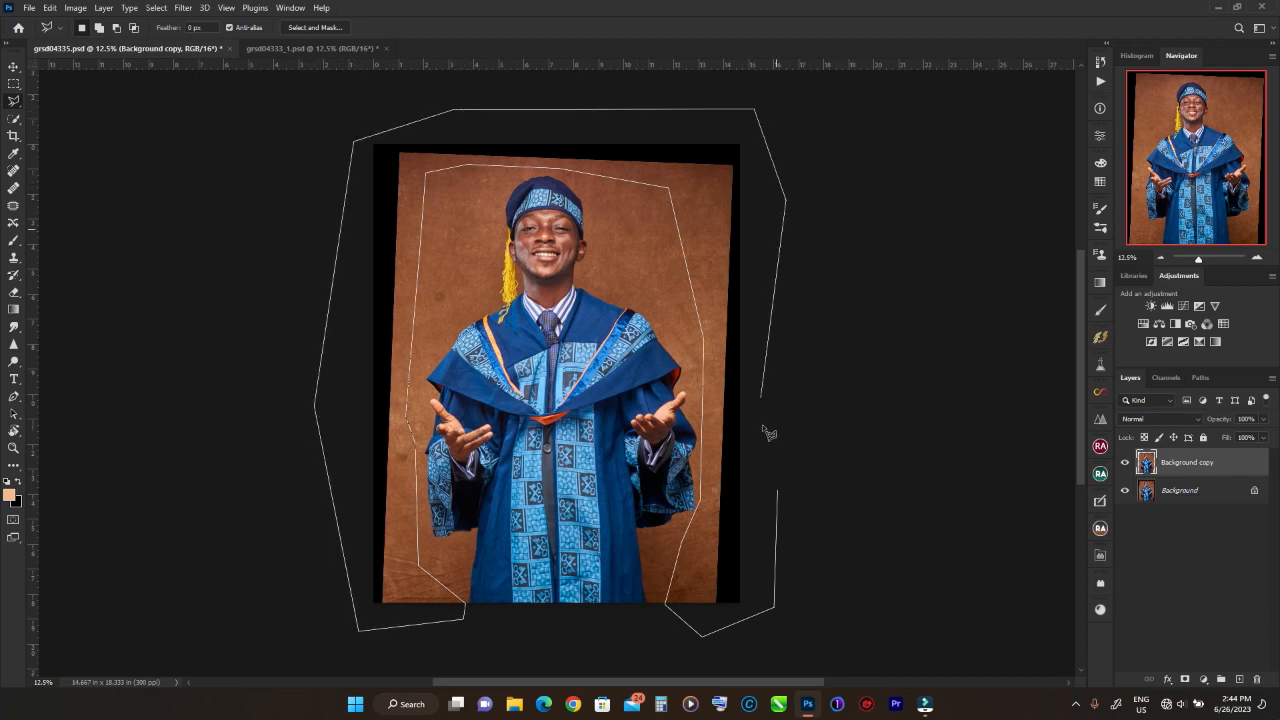
{"action": "double_click", "coordinate": [779, 492]}
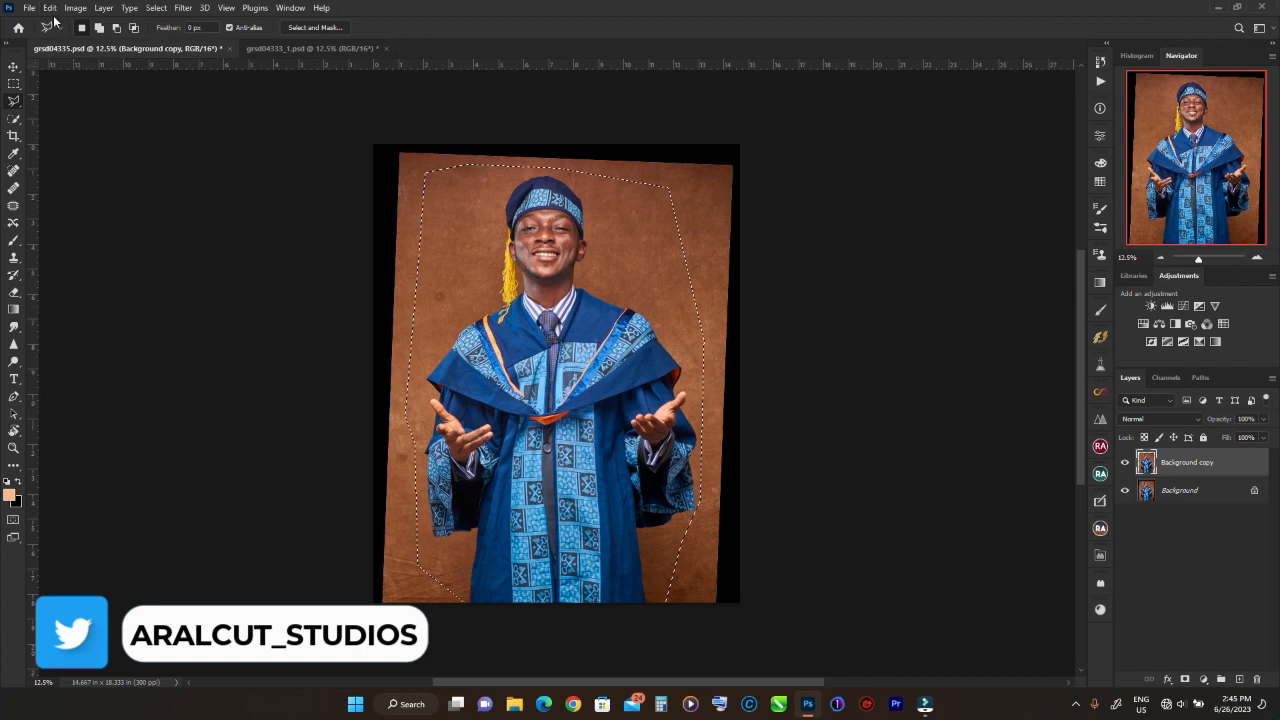
- Fill the selected border using Content-Aware Fill with output to a new layer, and clear the selection
{"action": "left_click", "coordinate": [50, 8]}
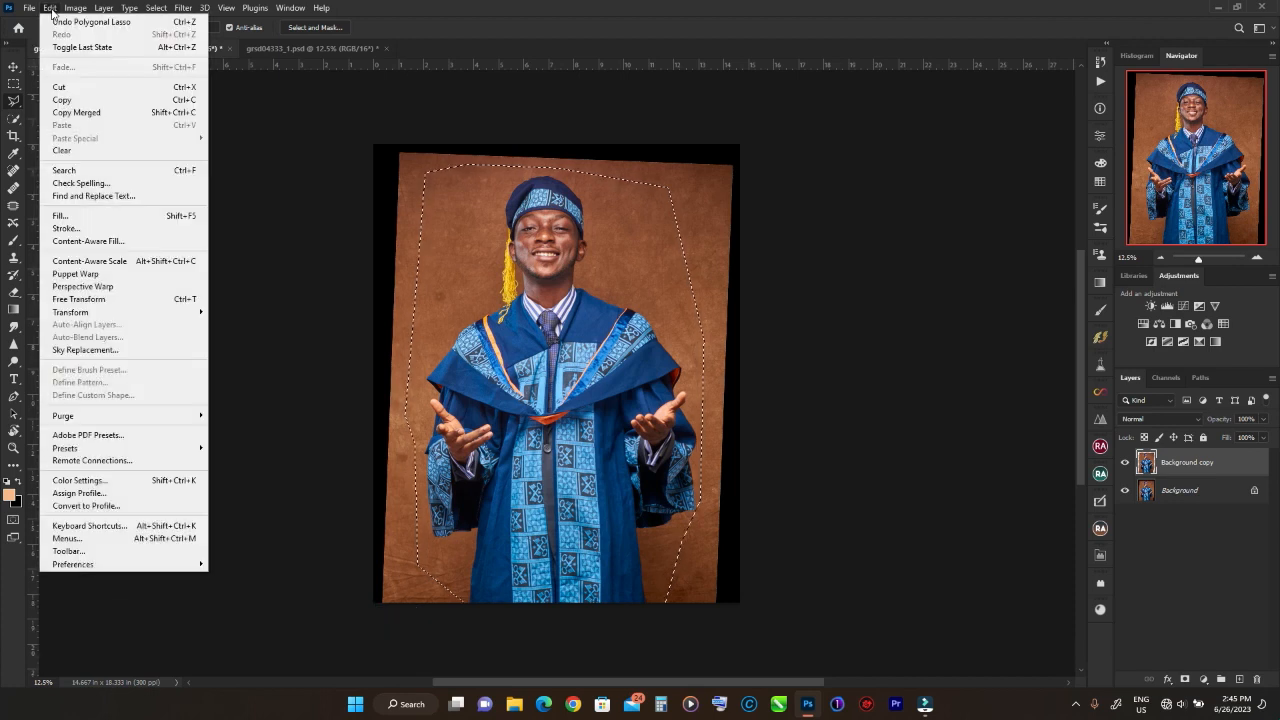
{"action": "left_click", "coordinate": [75, 240]}
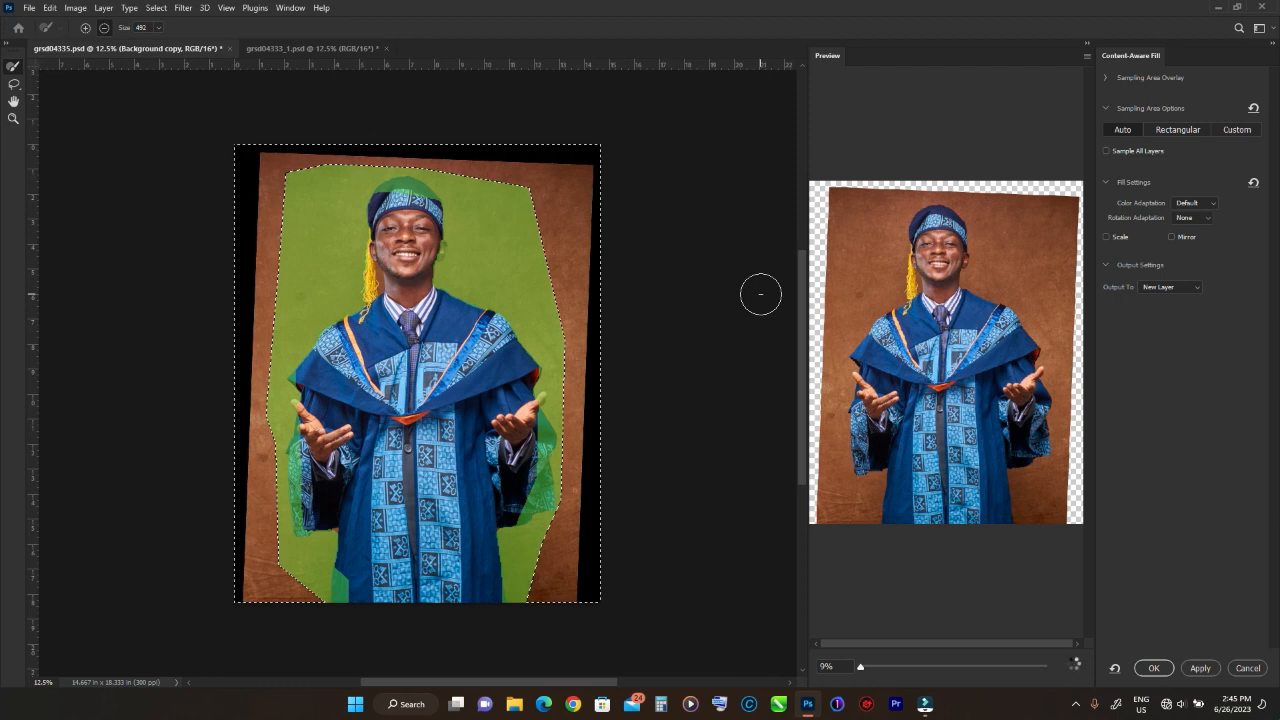
{"action": "left_click", "coordinate": [1200, 667]}
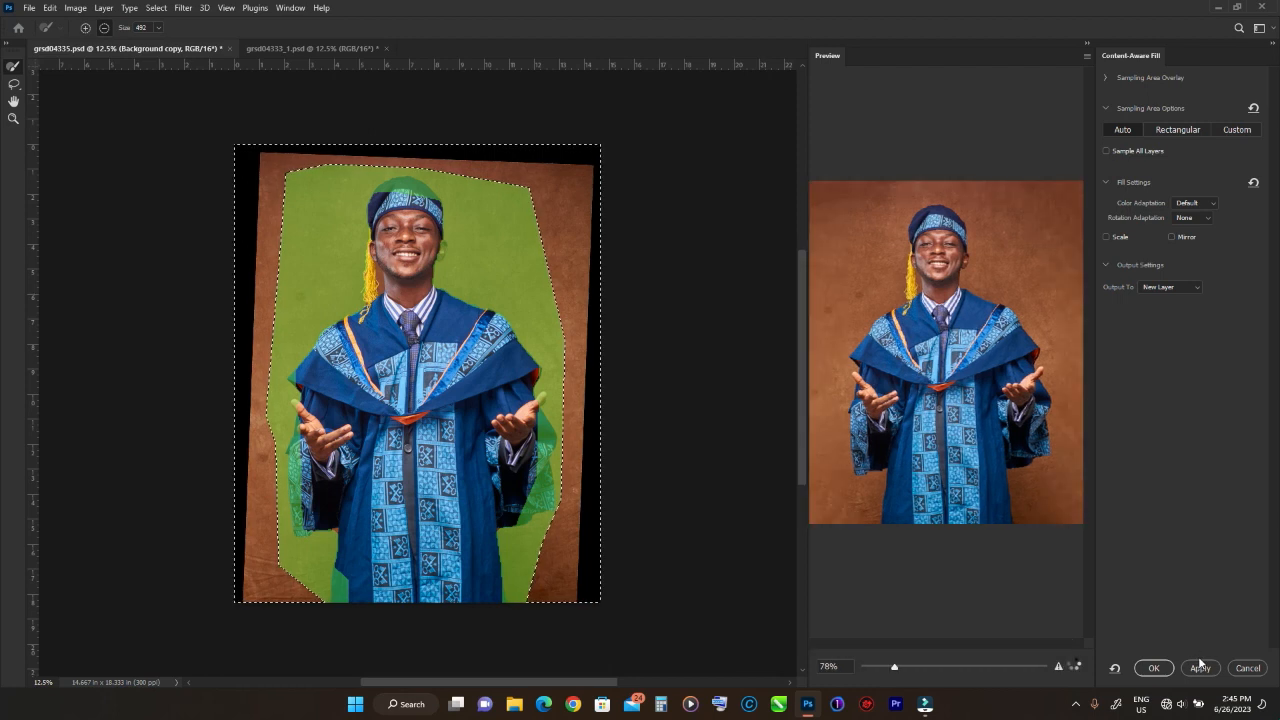
{"action": "left_click", "coordinate": [1152, 668]}
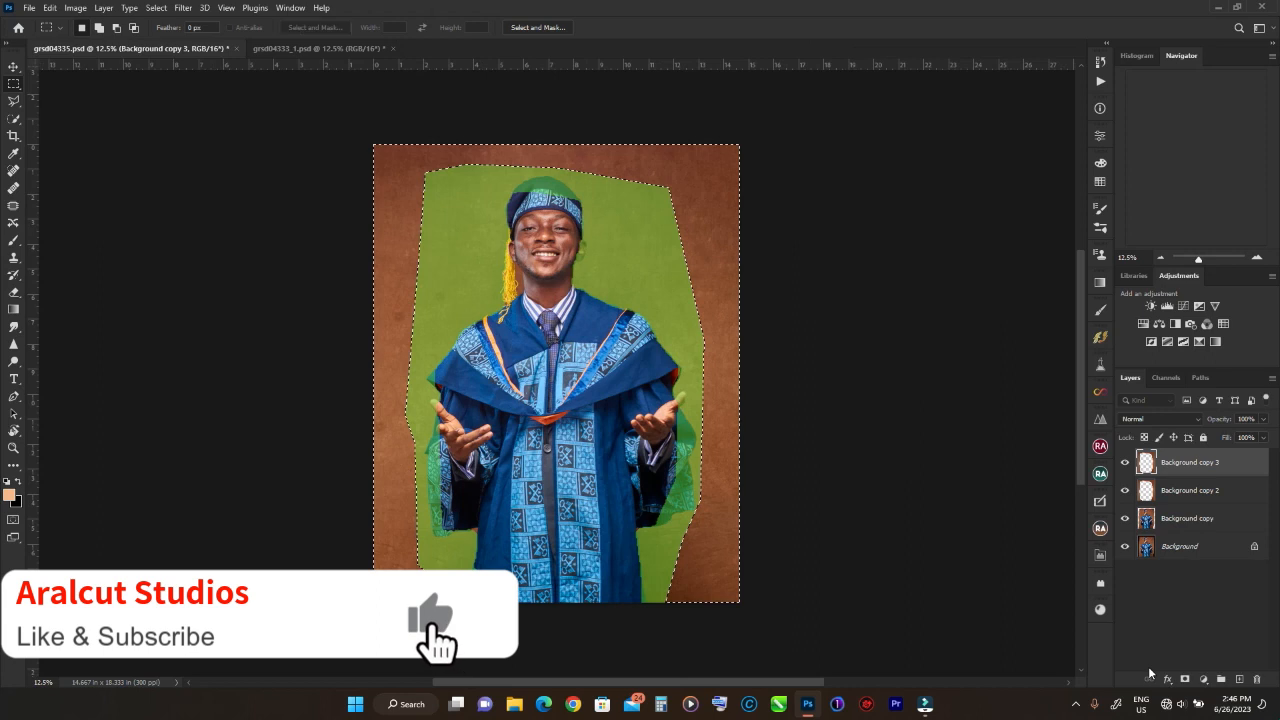
{"action": "key", "text": "ctrl+d"}
- Merge the Background copy 3, Background copy 2 and Background copy layers into one layer
{"action": "left_click", "coordinate": [1195, 462]}
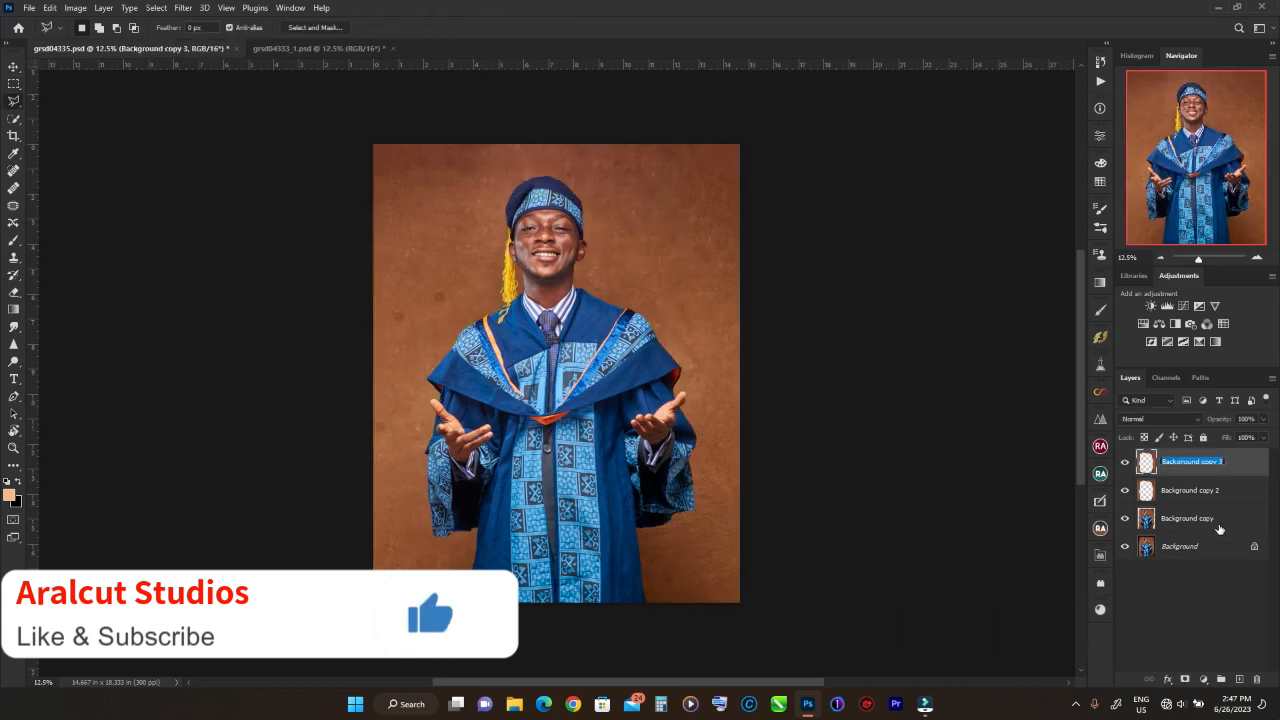
{"action": "left_click", "coordinate": [1214, 519], "text": "shift"}
{"action": "right_click", "coordinate": [1220, 520]}
{"action": "left_click", "coordinate": [1130, 518]}
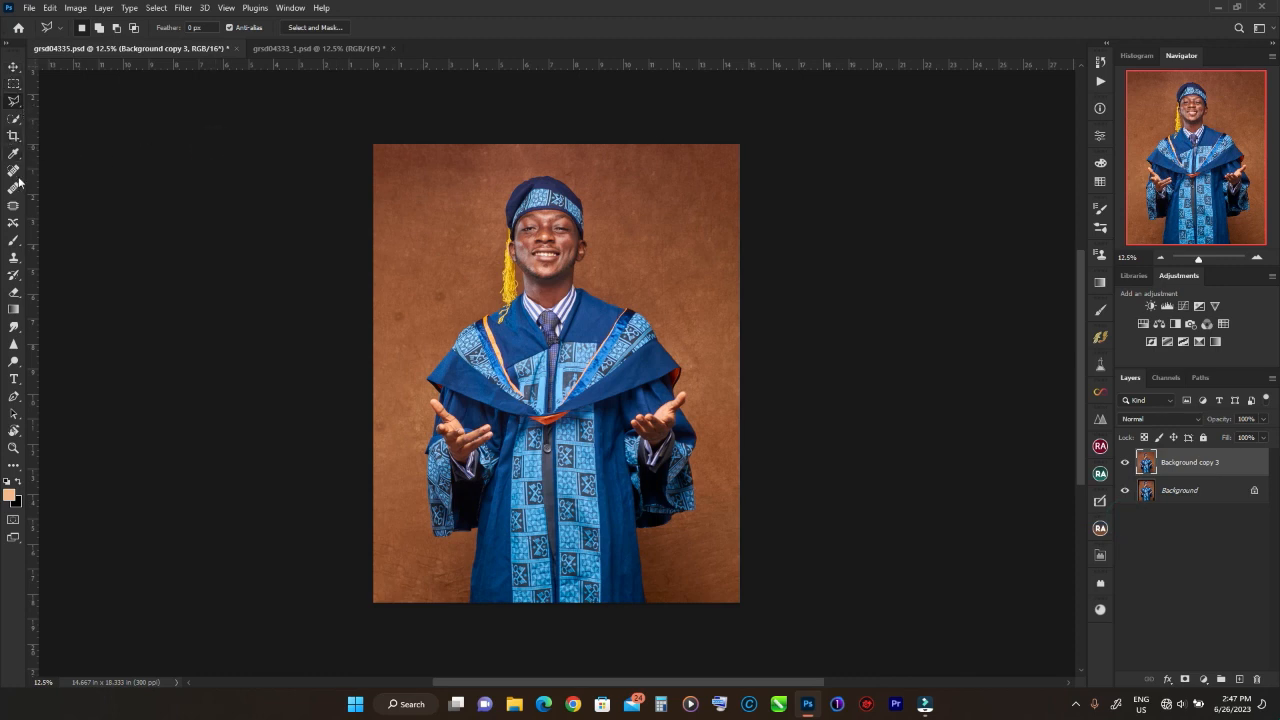
- Use the Patch tool to clean the marks on the brown backdrop above the graduate's right-hand shoulder in the image
{"action": "left_click", "coordinate": [17, 207]}
{"action": "key", "text": "ctrl+plus"}
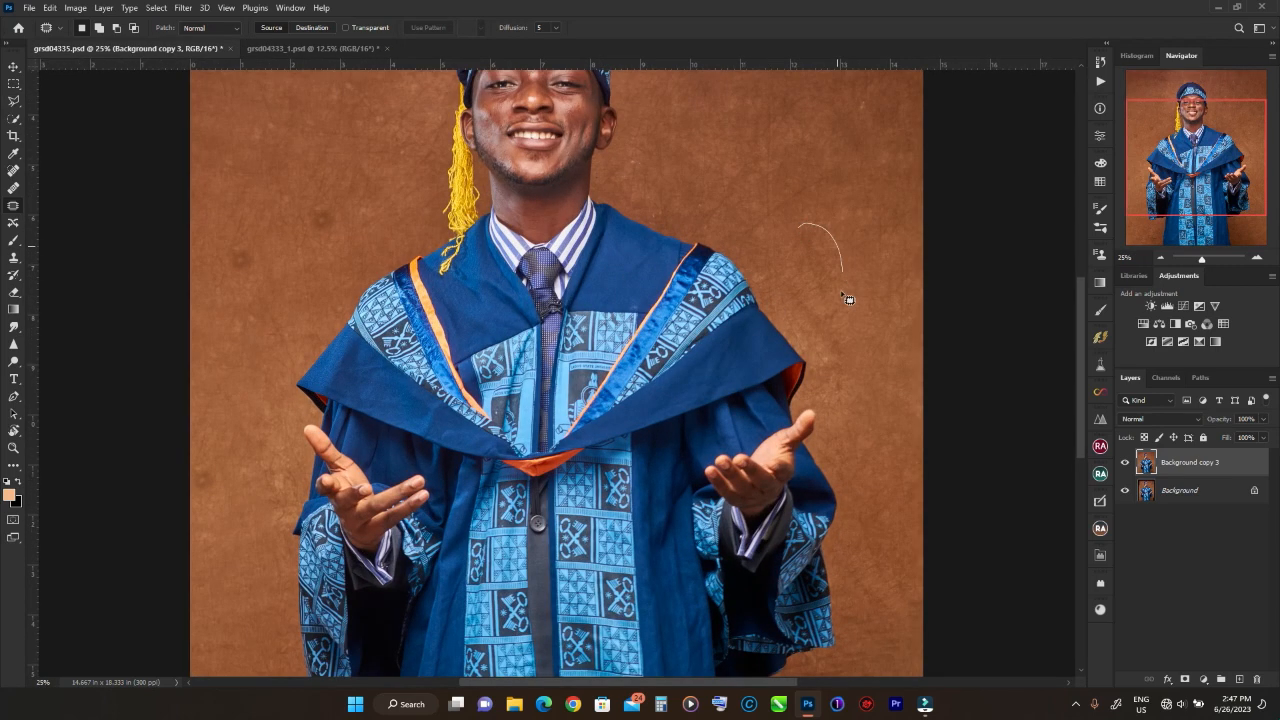
{"action": "left_click_drag", "start_coordinate": [820, 271], "coordinate": [852, 233]}
{"action": "key", "text": "ctrl+d"}
{"action": "mouse_move", "coordinate": [810, 298]}
{"action": "left_mouse_down"}
{"action": "mouse_move", "coordinate": [836, 380]}
{"action": "mouse_move", "coordinate": [804, 308]}
{"action": "left_mouse_up"}
{"action": "left_click_drag", "start_coordinate": [826, 328], "coordinate": [911, 374]}
{"action": "key", "text": "ctrl+d"}
- Patch the spots on the upper-left part of the backdrop beside and above the cap
{"action": "left_click_drag", "start_coordinate": [645, 177], "coordinate": [619, 362]}
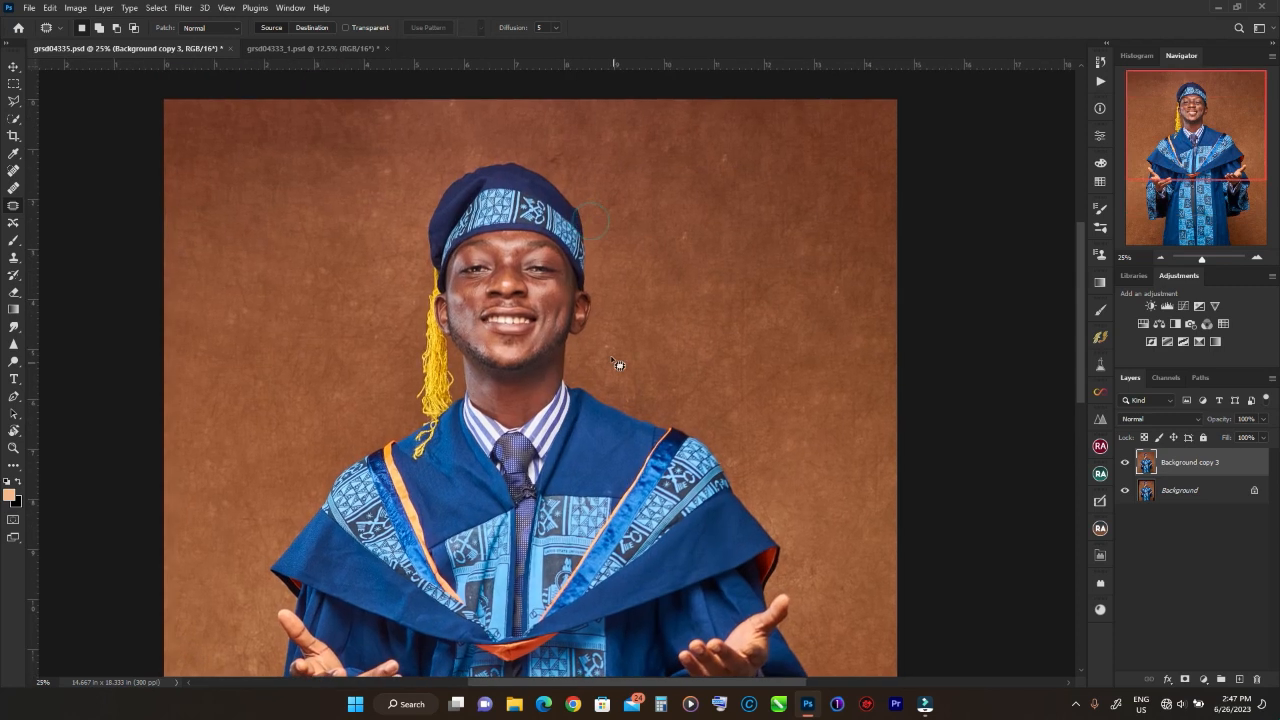
{"action": "left_click_drag", "start_coordinate": [395, 131], "coordinate": [384, 168]}
{"action": "key", "text": "ctrl+d"}
{"action": "mouse_move", "coordinate": [356, 102]}
{"action": "left_mouse_down"}
{"action": "mouse_move", "coordinate": [338, 212]}
{"action": "mouse_move", "coordinate": [170, 142]}
{"action": "left_mouse_up"}
{"action": "left_click_drag", "start_coordinate": [305, 174], "coordinate": [348, 222]}
{"action": "key", "text": "ctrl+d"}
- Patch the remaining blotches along both sides of the backdrop, down to the area below the sleeves
{"action": "left_click_drag", "start_coordinate": [1210, 148], "coordinate": [1196, 238]}
{"action": "left_click_drag", "start_coordinate": [845, 498], "coordinate": [930, 235]}
{"action": "mouse_move", "coordinate": [374, 336]}
{"action": "left_mouse_down"}
{"action": "mouse_move", "coordinate": [366, 358]}
{"action": "mouse_move", "coordinate": [447, 312]}
{"action": "left_mouse_up"}
{"action": "key", "text": "ctrl+d"}
{"action": "left_click_drag", "start_coordinate": [888, 310], "coordinate": [930, 310]}
{"action": "left_click_drag", "start_coordinate": [805, 100], "coordinate": [760, 410]}
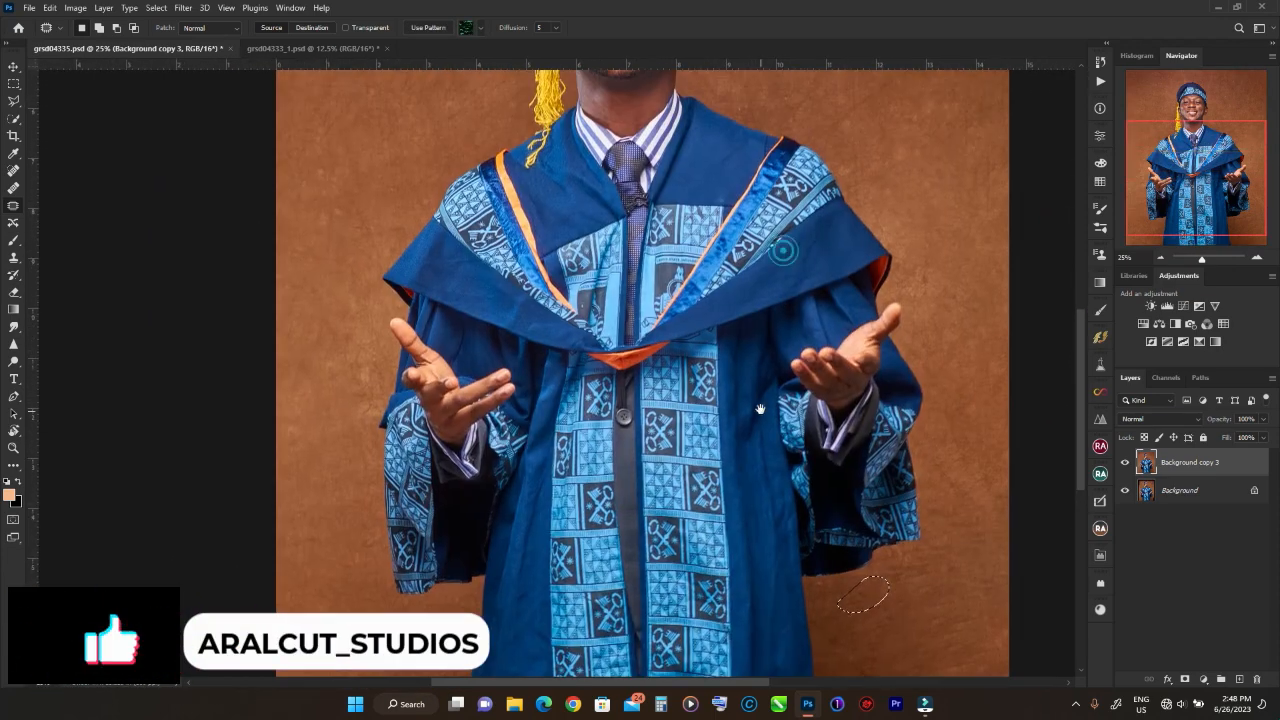
{"action": "key", "text": "ctrl+plus"}
{"action": "key", "text": "ctrl+plus"}
{"action": "key", "text": "ctrl+plus"}
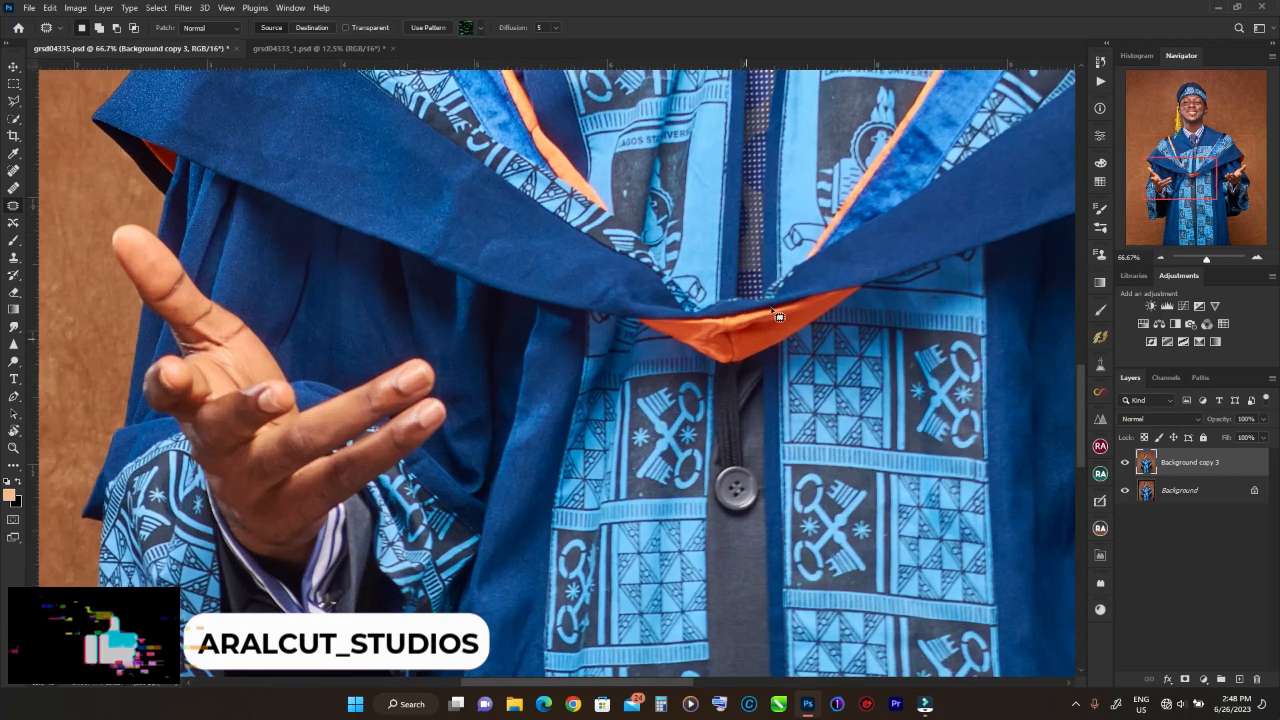
{"action": "key", "text": "ctrl+d"}
- Patch the blemishes across the forehead just below the cap's band
{"action": "left_click", "coordinate": [1193, 117]}
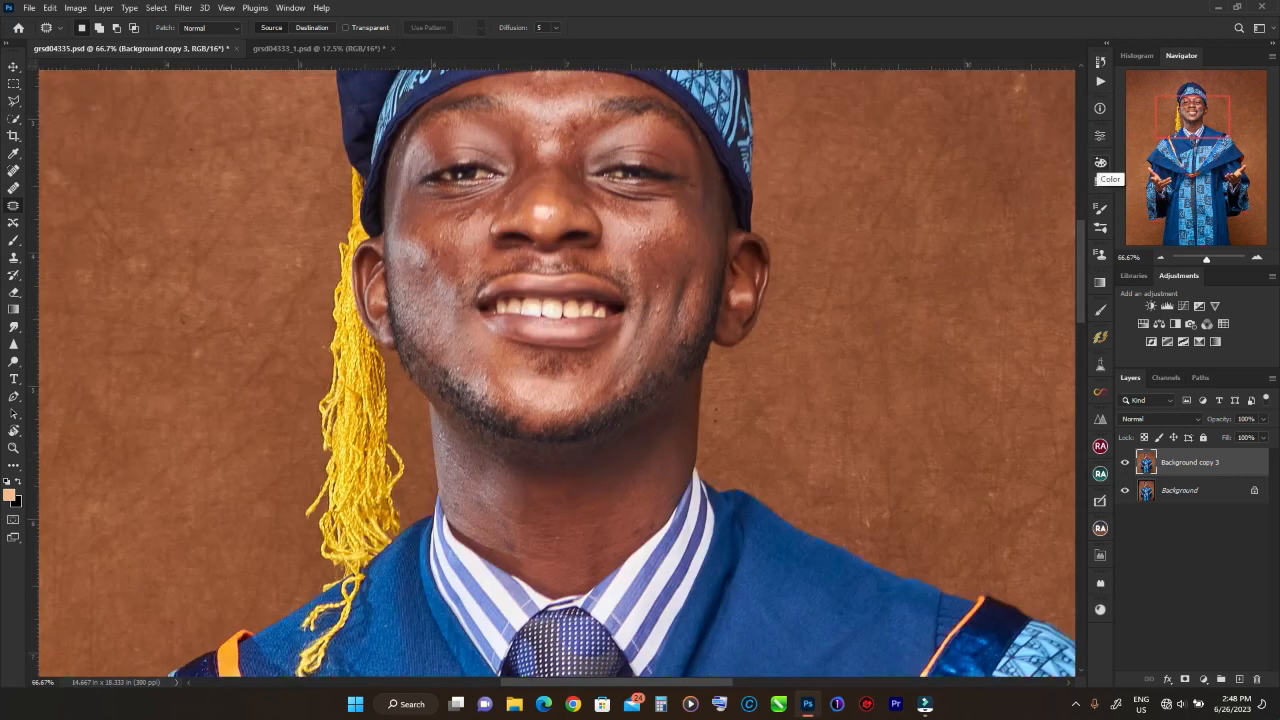
{"action": "key", "text": "ctrl+plus"}
{"action": "key", "text": "ctrl+plus"}
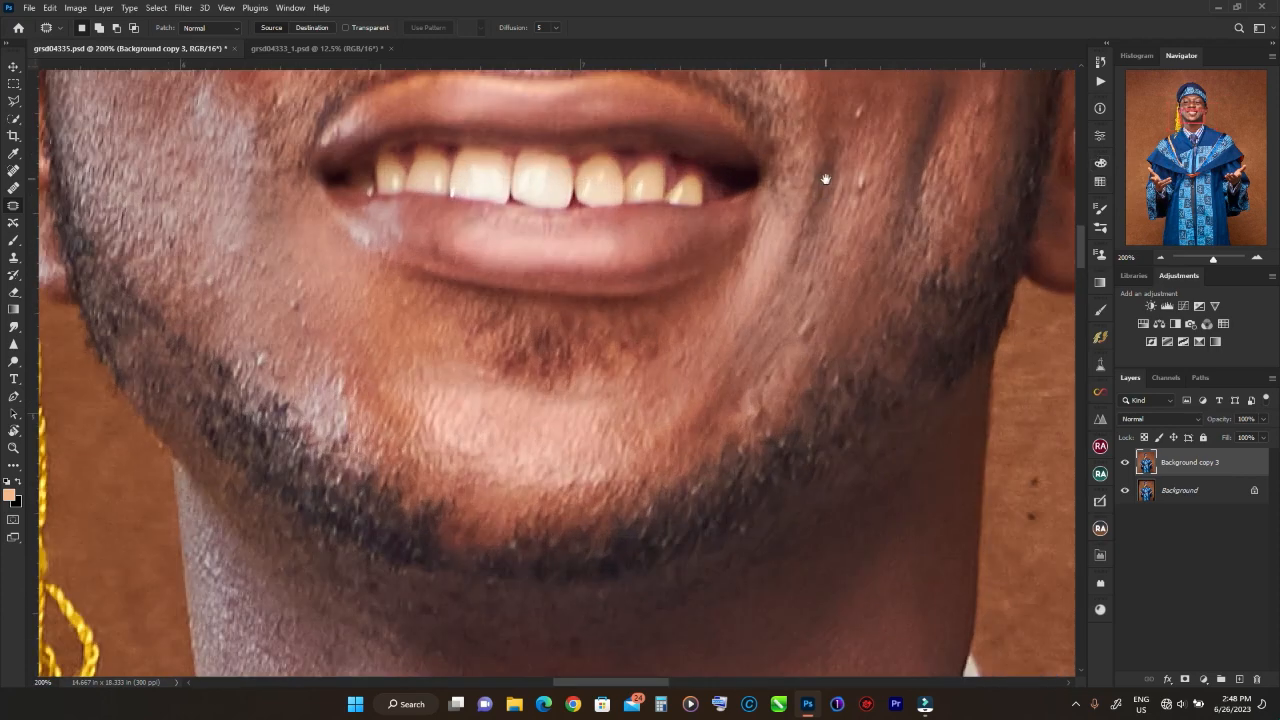
{"action": "left_click_drag", "start_coordinate": [826, 179], "coordinate": [800, 477]}
{"action": "left_click_drag", "start_coordinate": [797, 200], "coordinate": [791, 394]}
{"action": "left_click_drag", "start_coordinate": [711, 240], "coordinate": [755, 297]}
{"action": "left_click_drag", "start_coordinate": [684, 195], "coordinate": [708, 211]}
{"action": "left_click_drag", "start_coordinate": [756, 189], "coordinate": [753, 190]}
{"action": "left_click_drag", "start_coordinate": [749, 200], "coordinate": [663, 174]}
{"action": "mouse_move", "coordinate": [661, 177]}
{"action": "left_mouse_down"}
{"action": "mouse_move", "coordinate": [624, 189]}
{"action": "mouse_move", "coordinate": [662, 188]}
{"action": "mouse_move", "coordinate": [651, 208]}
{"action": "mouse_move", "coordinate": [694, 219]}
{"action": "mouse_move", "coordinate": [592, 176]}
{"action": "mouse_move", "coordinate": [628, 227]}
{"action": "left_mouse_up"}
{"action": "left_click", "coordinate": [592, 185]}
{"action": "mouse_move", "coordinate": [433, 240]}
{"action": "left_mouse_down"}
{"action": "mouse_move", "coordinate": [427, 257]}
{"action": "mouse_move", "coordinate": [432, 242]}
{"action": "left_mouse_up"}
{"action": "mouse_move", "coordinate": [438, 247]}
{"action": "left_mouse_down"}
{"action": "mouse_move", "coordinate": [410, 220]}
{"action": "mouse_move", "coordinate": [416, 240]}
{"action": "left_mouse_up"}
{"action": "left_click_drag", "start_coordinate": [418, 242], "coordinate": [444, 260]}
{"action": "left_click_drag", "start_coordinate": [490, 177], "coordinate": [522, 194]}
{"action": "left_click_drag", "start_coordinate": [528, 202], "coordinate": [568, 199]}
{"action": "left_click_drag", "start_coordinate": [547, 264], "coordinate": [543, 266]}
{"action": "mouse_move", "coordinate": [543, 274]}
{"action": "left_mouse_down"}
{"action": "mouse_move", "coordinate": [574, 260]}
{"action": "mouse_move", "coordinate": [574, 245]}
{"action": "left_mouse_up"}
{"action": "mouse_move", "coordinate": [558, 255]}
{"action": "left_mouse_down"}
{"action": "mouse_move", "coordinate": [587, 275]}
{"action": "mouse_move", "coordinate": [565, 282]}
{"action": "left_mouse_up"}
- Patch the bumps and uneven skin on the lower forehead and between the eyebrows, and clear the selection
{"action": "mouse_move", "coordinate": [519, 318]}
{"action": "left_mouse_down"}
{"action": "mouse_move", "coordinate": [529, 325]}
{"action": "mouse_move", "coordinate": [480, 330]}
{"action": "left_mouse_up"}
{"action": "left_click", "coordinate": [495, 241]}
{"action": "left_click_drag", "start_coordinate": [518, 230], "coordinate": [522, 234]}
{"action": "left_click_drag", "start_coordinate": [522, 238], "coordinate": [524, 258]}
{"action": "left_click_drag", "start_coordinate": [606, 334], "coordinate": [610, 338]}
{"action": "mouse_move", "coordinate": [608, 344]}
{"action": "left_mouse_down"}
{"action": "mouse_move", "coordinate": [625, 332]}
{"action": "mouse_move", "coordinate": [560, 342]}
{"action": "left_mouse_up"}
{"action": "left_click", "coordinate": [622, 330]}
{"action": "mouse_move", "coordinate": [558, 350]}
{"action": "left_mouse_down"}
{"action": "mouse_move", "coordinate": [490, 357]}
{"action": "mouse_move", "coordinate": [476, 388]}
{"action": "left_mouse_up"}
{"action": "left_click_drag", "start_coordinate": [479, 404], "coordinate": [479, 431]}
{"action": "mouse_move", "coordinate": [560, 384]}
{"action": "left_mouse_down"}
{"action": "mouse_move", "coordinate": [562, 422]}
{"action": "mouse_move", "coordinate": [606, 442]}
{"action": "left_mouse_up"}
{"action": "left_click", "coordinate": [598, 400]}
{"action": "left_click", "coordinate": [592, 400]}
{"action": "left_click_drag", "start_coordinate": [610, 384], "coordinate": [601, 418]}
{"action": "key", "text": "ctrl+d"}
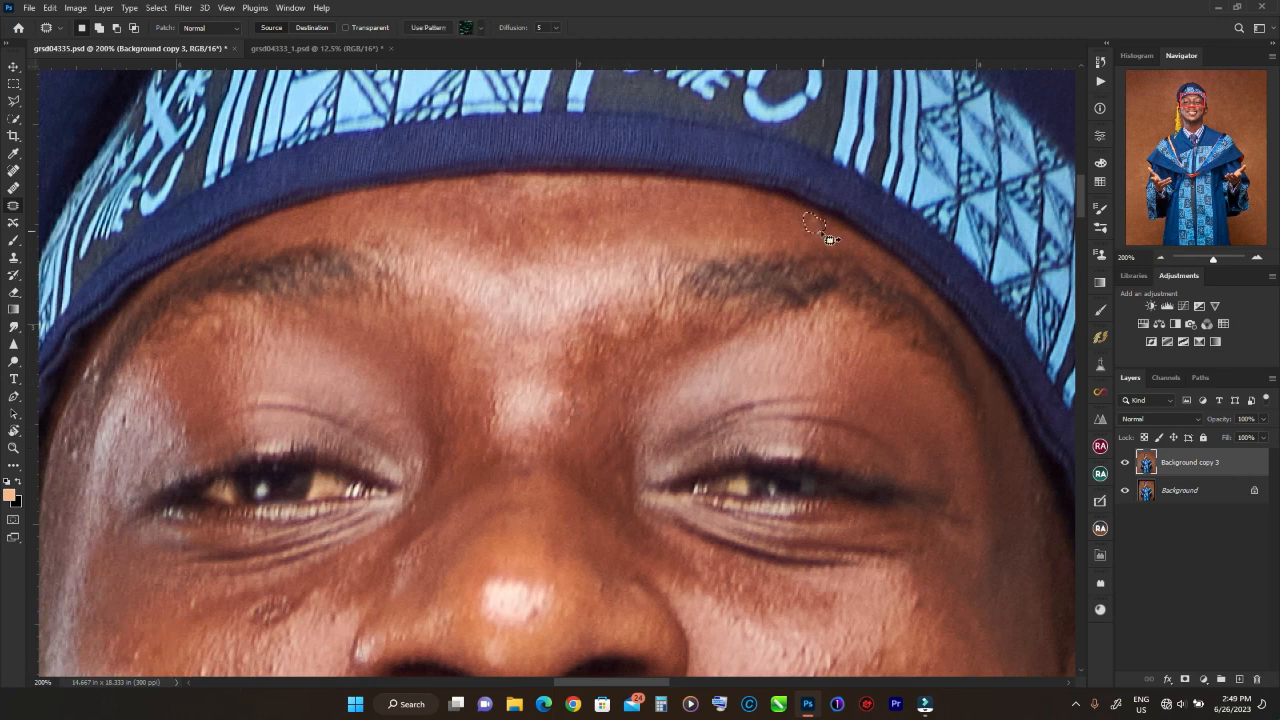
- Patch the remaining skin marks around the outer eyebrows and clear the selection
{"action": "left_click_drag", "start_coordinate": [777, 400], "coordinate": [841, 274]}
{"action": "mouse_move", "coordinate": [181, 305]}
{"action": "left_mouse_down"}
{"action": "mouse_move", "coordinate": [187, 327]}
{"action": "mouse_move", "coordinate": [128, 320]}
{"action": "left_mouse_up"}
{"action": "left_click_drag", "start_coordinate": [618, 399], "coordinate": [603, 294]}
{"action": "mouse_move", "coordinate": [568, 392]}
{"action": "left_mouse_down"}
{"action": "mouse_move", "coordinate": [598, 404]}
{"action": "mouse_move", "coordinate": [592, 314]}
{"action": "left_mouse_up"}
{"action": "key", "text": "ctrl+d"}
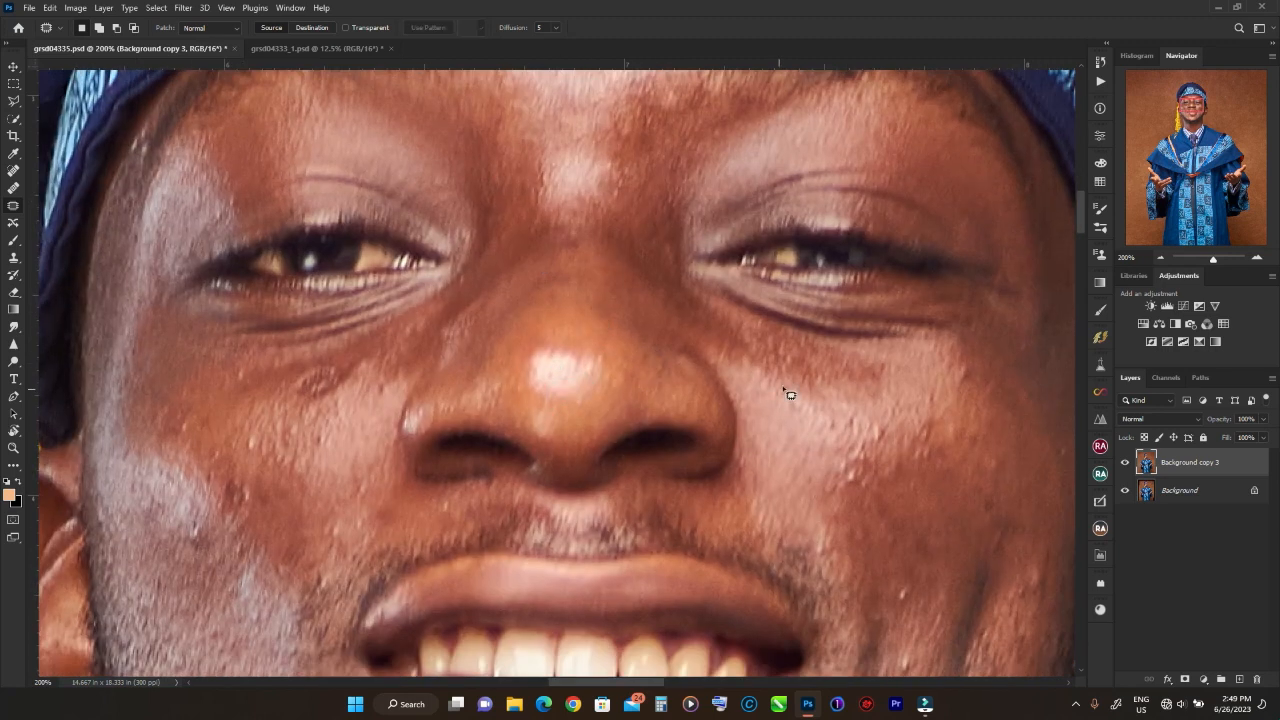
- Patch the small bumps on the upper cheek beneath the eye on the image's right side
{"action": "left_click_drag", "start_coordinate": [932, 402], "coordinate": [938, 414]}
{"action": "left_click", "coordinate": [857, 423]}
{"action": "left_click_drag", "start_coordinate": [840, 465], "coordinate": [853, 434]}
{"action": "left_click_drag", "start_coordinate": [855, 455], "coordinate": [862, 499]}
{"action": "mouse_move", "coordinate": [922, 436]}
{"action": "left_mouse_down"}
{"action": "mouse_move", "coordinate": [929, 462]}
{"action": "mouse_move", "coordinate": [916, 440]}
{"action": "left_mouse_up"}
{"action": "mouse_move", "coordinate": [921, 455]}
{"action": "left_mouse_down"}
{"action": "mouse_move", "coordinate": [953, 430]}
{"action": "mouse_move", "coordinate": [971, 484]}
{"action": "mouse_move", "coordinate": [984, 451]}
{"action": "left_mouse_up"}
{"action": "mouse_move", "coordinate": [988, 467]}
{"action": "left_mouse_down"}
{"action": "mouse_move", "coordinate": [1003, 478]}
{"action": "mouse_move", "coordinate": [986, 492]}
{"action": "left_mouse_up"}
{"action": "left_click_drag", "start_coordinate": [992, 502], "coordinate": [965, 480]}
- Patch the rough skin on the right-hand cheek between the nose and the smile lines beside the mouth
{"action": "mouse_move", "coordinate": [892, 445]}
{"action": "left_mouse_down"}
{"action": "mouse_move", "coordinate": [874, 441]}
{"action": "mouse_move", "coordinate": [835, 500]}
{"action": "left_mouse_up"}
{"action": "mouse_move", "coordinate": [815, 478]}
{"action": "left_mouse_down"}
{"action": "mouse_move", "coordinate": [813, 534]}
{"action": "mouse_move", "coordinate": [817, 480]}
{"action": "left_mouse_up"}
{"action": "left_click_drag", "start_coordinate": [830, 508], "coordinate": [906, 541]}
{"action": "mouse_move", "coordinate": [917, 544]}
{"action": "left_mouse_down"}
{"action": "mouse_move", "coordinate": [942, 555]}
{"action": "mouse_move", "coordinate": [900, 385]}
{"action": "left_mouse_up"}
{"action": "mouse_move", "coordinate": [986, 368]}
{"action": "left_mouse_down"}
{"action": "mouse_move", "coordinate": [988, 433]}
{"action": "mouse_move", "coordinate": [972, 392]}
{"action": "left_mouse_up"}
{"action": "left_click_drag", "start_coordinate": [951, 341], "coordinate": [976, 318]}
{"action": "left_click_drag", "start_coordinate": [857, 474], "coordinate": [849, 513]}
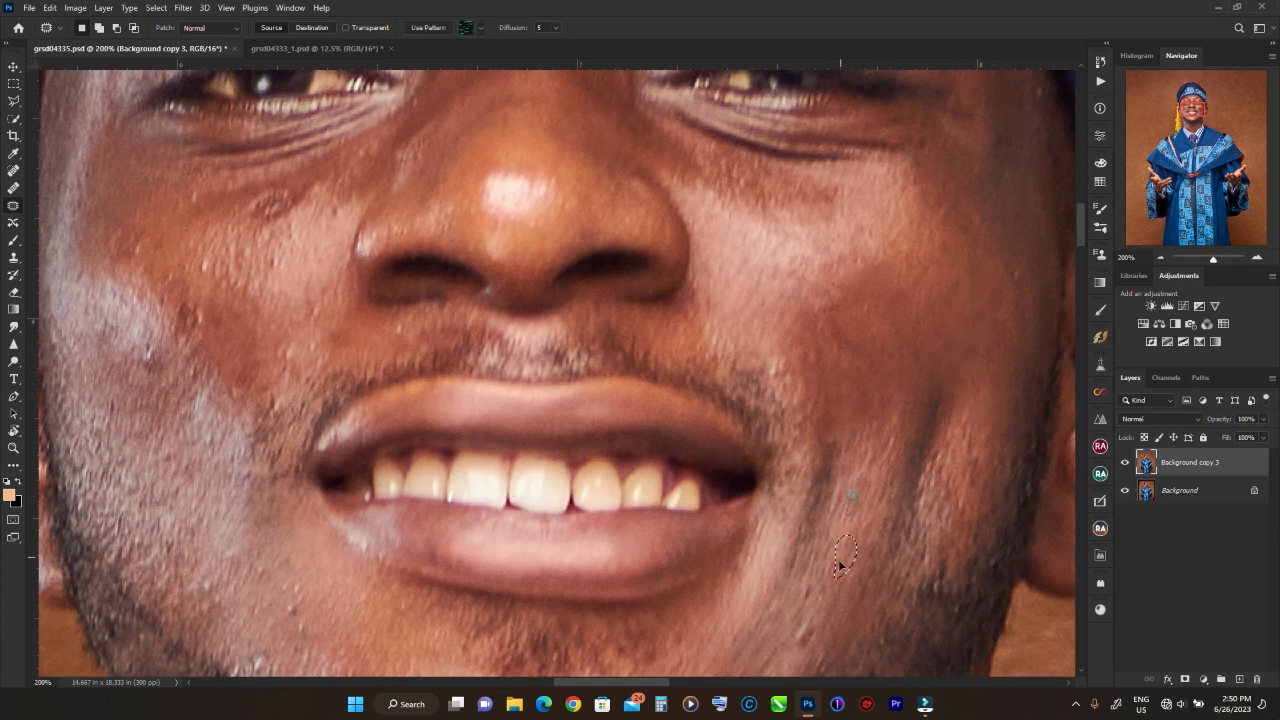
- Patch the blemishes on the nose and on the left-hand cheek beneath the eye
{"action": "left_click_drag", "start_coordinate": [571, 214], "coordinate": [914, 343]}
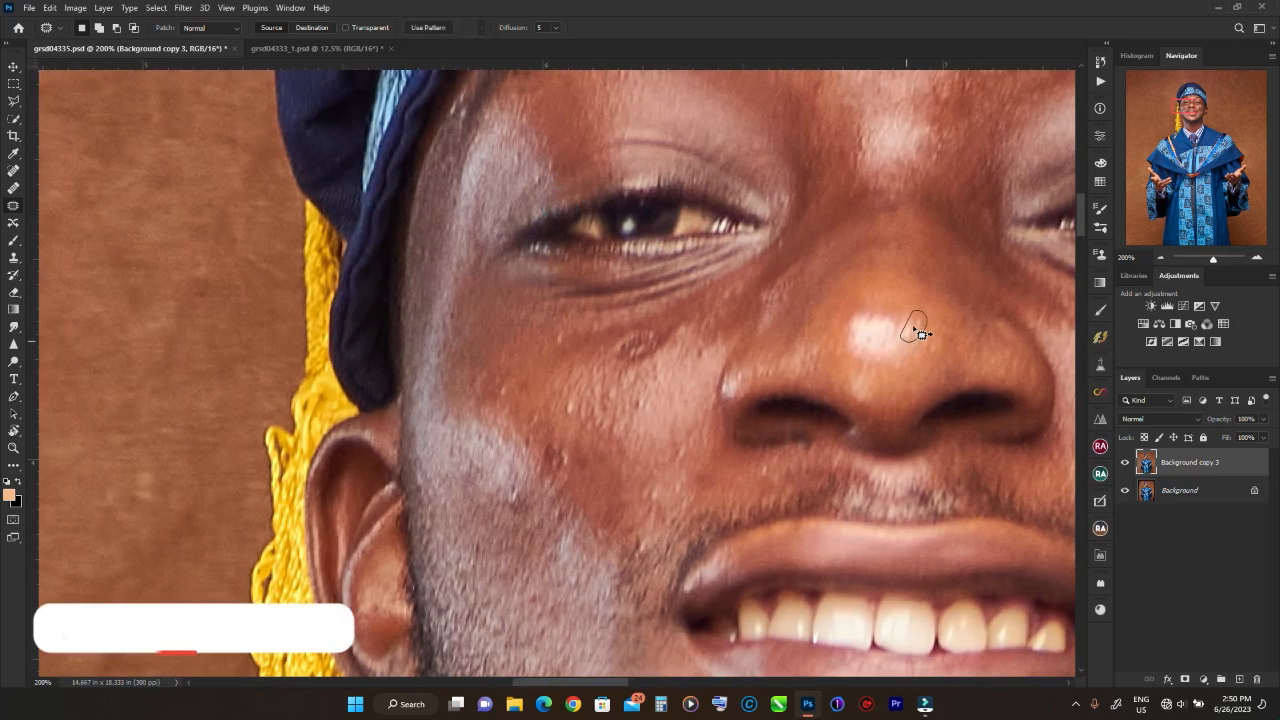
{"action": "left_click", "coordinate": [777, 249]}
{"action": "mouse_move", "coordinate": [662, 370]}
{"action": "left_mouse_down"}
{"action": "mouse_move", "coordinate": [684, 376]}
{"action": "mouse_move", "coordinate": [646, 382]}
{"action": "left_mouse_up"}
{"action": "left_click", "coordinate": [558, 338]}
{"action": "left_click_drag", "start_coordinate": [668, 440], "coordinate": [664, 468]}
{"action": "mouse_move", "coordinate": [664, 468]}
{"action": "left_mouse_down"}
{"action": "mouse_move", "coordinate": [631, 498]}
{"action": "mouse_move", "coordinate": [668, 487]}
{"action": "left_mouse_up"}
{"action": "mouse_move", "coordinate": [670, 488]}
{"action": "left_mouse_down"}
{"action": "mouse_move", "coordinate": [559, 514]}
{"action": "mouse_move", "coordinate": [526, 496]}
{"action": "left_mouse_up"}
{"action": "mouse_move", "coordinate": [514, 497]}
{"action": "left_mouse_down"}
{"action": "mouse_move", "coordinate": [504, 392]}
{"action": "mouse_move", "coordinate": [539, 414]}
{"action": "left_mouse_up"}
{"action": "left_click_drag", "start_coordinate": [529, 428], "coordinate": [542, 391]}
{"action": "left_click_drag", "start_coordinate": [636, 539], "coordinate": [612, 336]}
{"action": "left_click", "coordinate": [612, 338]}
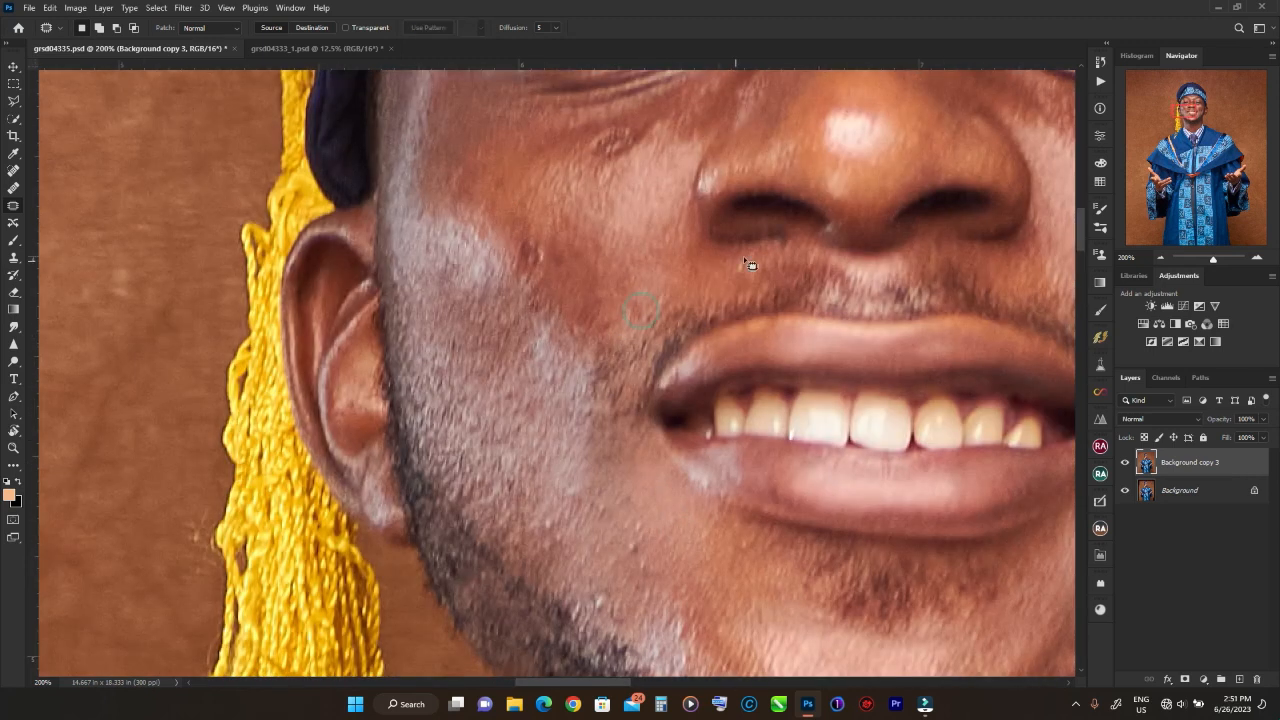
- Patch the marks on the lower left-hand cheek between the mouth corner and the beard line
{"action": "mouse_move", "coordinate": [631, 517]}
{"action": "left_mouse_down"}
{"action": "mouse_move", "coordinate": [615, 552]}
{"action": "mouse_move", "coordinate": [636, 522]}
{"action": "left_mouse_up"}
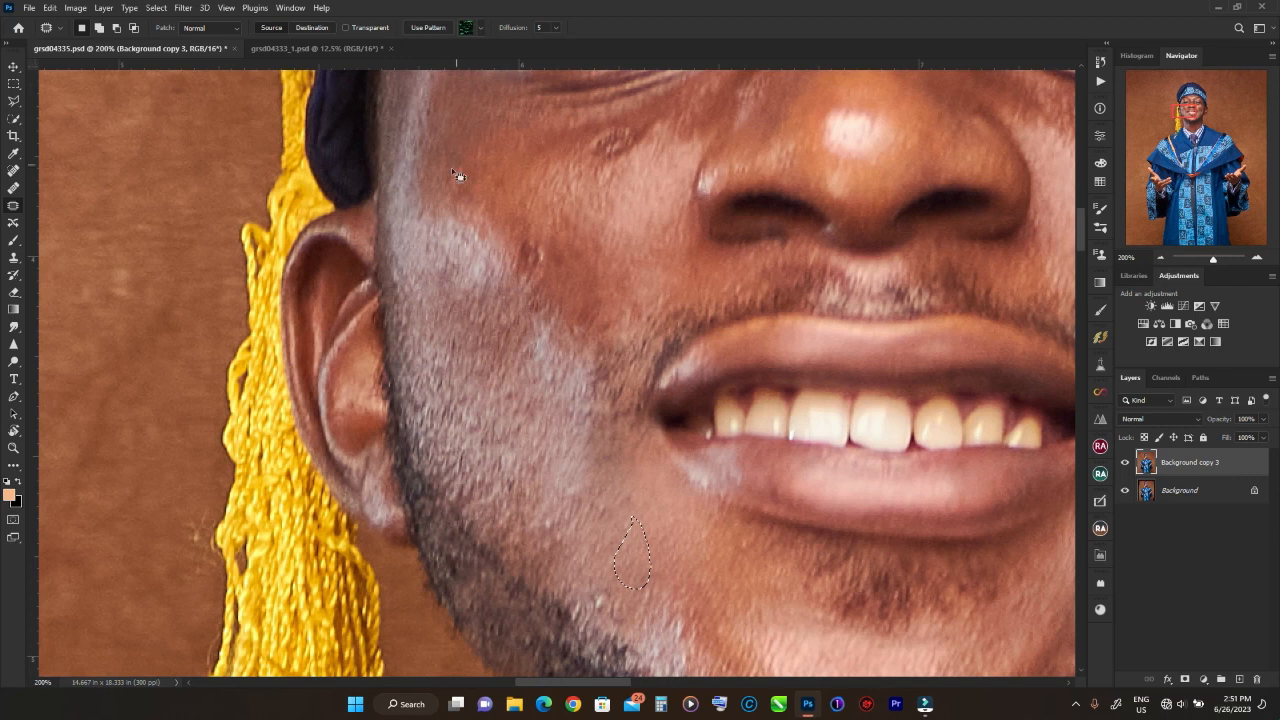
{"action": "left_click_drag", "start_coordinate": [677, 409], "coordinate": [661, 195]}
{"action": "left_click_drag", "start_coordinate": [534, 306], "coordinate": [540, 300]}
{"action": "left_click_drag", "start_coordinate": [551, 283], "coordinate": [546, 238]}
{"action": "left_click", "coordinate": [580, 294]}
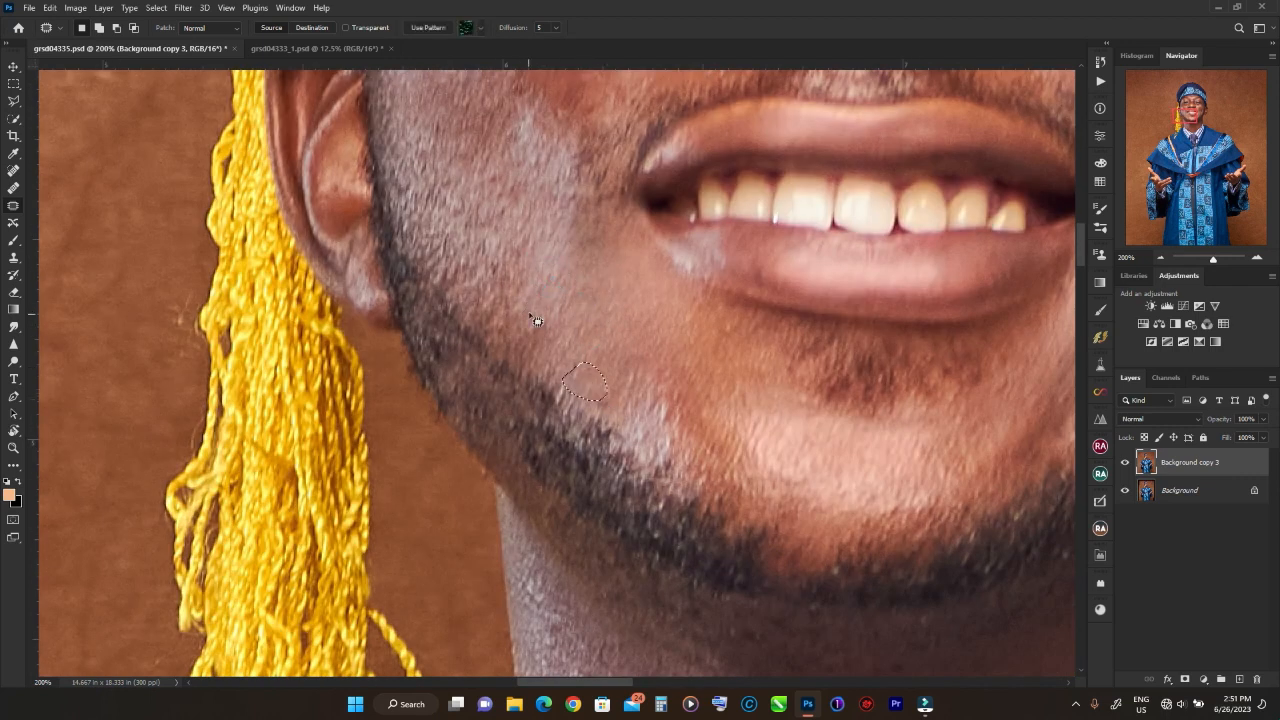
{"action": "left_click_drag", "start_coordinate": [632, 446], "coordinate": [637, 425]}
{"action": "left_click", "coordinate": [674, 436]}
- Patch the uneven skin on the chin and along the right-hand jaw above the beard
{"action": "left_click_drag", "start_coordinate": [880, 515], "coordinate": [760, 360]}
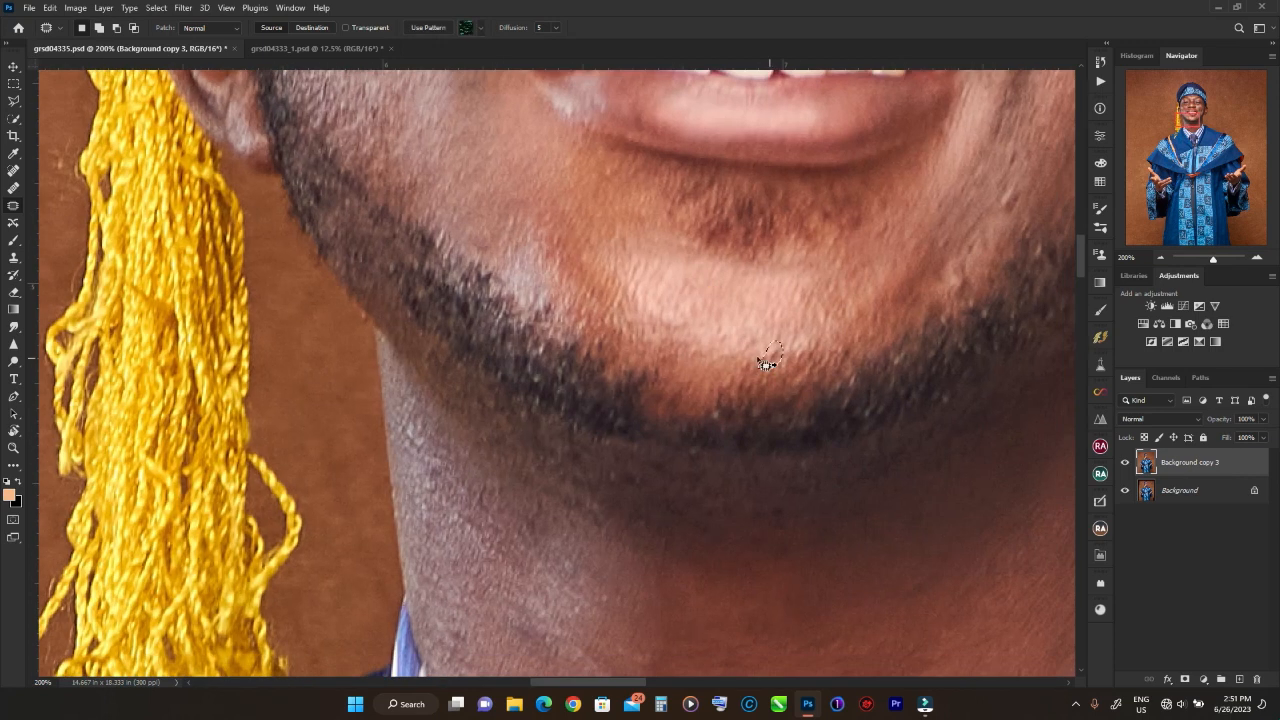
{"action": "mouse_move", "coordinate": [1022, 179]}
{"action": "left_mouse_down"}
{"action": "mouse_move", "coordinate": [1038, 167]}
{"action": "mouse_move", "coordinate": [974, 246]}
{"action": "left_mouse_up"}
{"action": "left_click", "coordinate": [936, 257]}
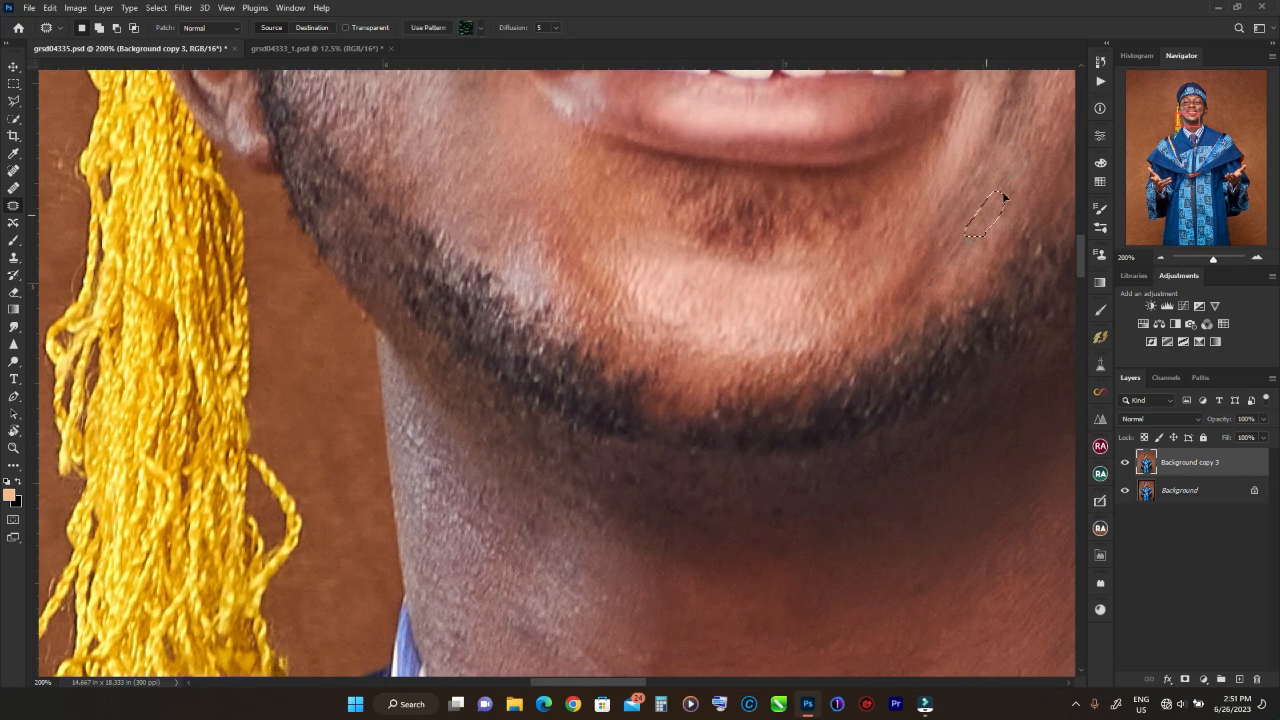
- Patch the bumps and blemishes across the neck below the beard
{"action": "left_click_drag", "start_coordinate": [616, 533], "coordinate": [659, 363]}
{"action": "left_click", "coordinate": [644, 517]}
{"action": "left_click_drag", "start_coordinate": [685, 600], "coordinate": [678, 588]}
{"action": "left_click_drag", "start_coordinate": [663, 590], "coordinate": [613, 539]}
{"action": "left_click_drag", "start_coordinate": [598, 470], "coordinate": [592, 462]}
{"action": "left_click_drag", "start_coordinate": [580, 465], "coordinate": [535, 409]}
{"action": "left_click_drag", "start_coordinate": [508, 485], "coordinate": [503, 478]}
{"action": "left_click_drag", "start_coordinate": [495, 479], "coordinate": [551, 498]}
{"action": "left_click_drag", "start_coordinate": [798, 577], "coordinate": [787, 556]}
{"action": "left_click_drag", "start_coordinate": [785, 568], "coordinate": [732, 572]}
{"action": "left_click_drag", "start_coordinate": [1051, 536], "coordinate": [1036, 558]}
{"action": "mouse_move", "coordinate": [1034, 550]}
{"action": "left_mouse_down"}
{"action": "mouse_move", "coordinate": [960, 465]}
{"action": "mouse_move", "coordinate": [622, 476]}
{"action": "left_mouse_up"}
- Patch the dark specks on the backdrop beside the neck and clear the selection
{"action": "left_click_drag", "start_coordinate": [932, 180], "coordinate": [918, 257]}
{"action": "left_click_drag", "start_coordinate": [927, 249], "coordinate": [757, 522]}
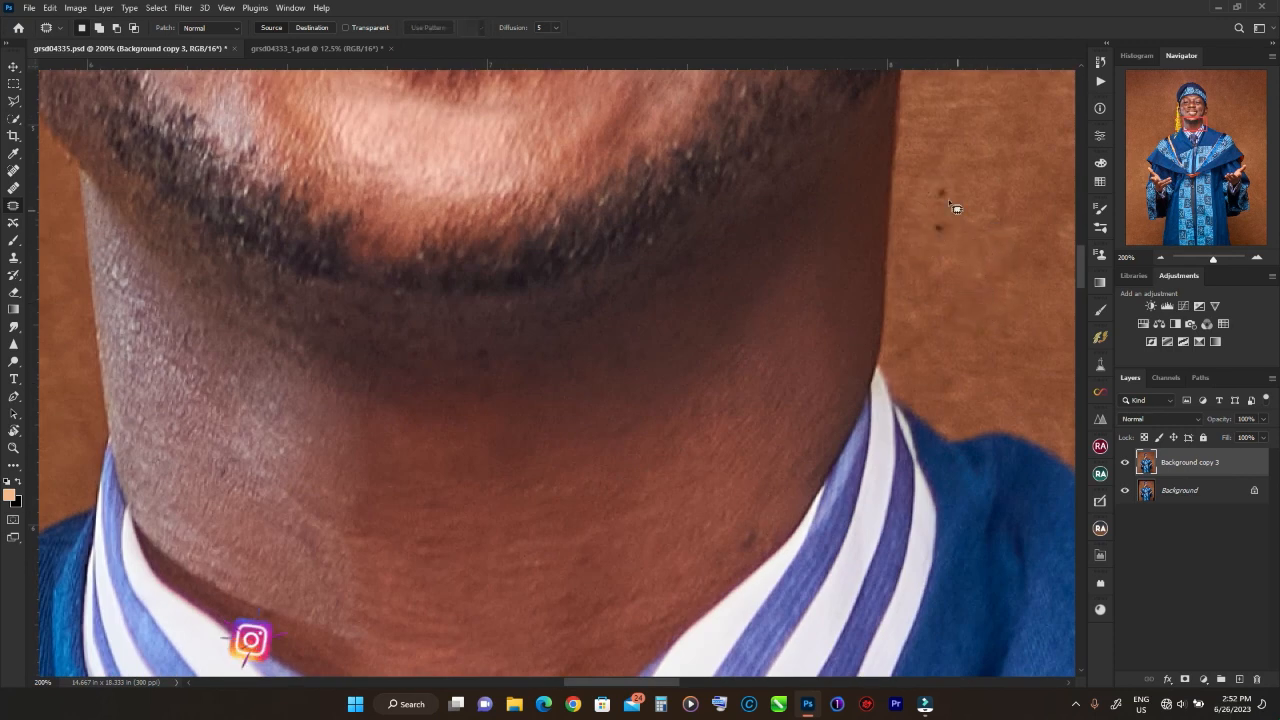
{"action": "key", "text": "ctrl+d"}
- Patch the creases and marks on the palm and fingers of the hand at the image's left, and clear the selection
{"action": "left_click_drag", "start_coordinate": [495, 333], "coordinate": [534, 466]}
{"action": "left_click_drag", "start_coordinate": [637, 206], "coordinate": [612, 605]}
{"action": "left_click_drag", "start_coordinate": [685, 125], "coordinate": [735, 620]}
{"action": "left_click_drag", "start_coordinate": [702, 438], "coordinate": [841, 229]}
{"action": "key", "text": "ctrl+minus"}
{"action": "key", "text": "ctrl+minus"}
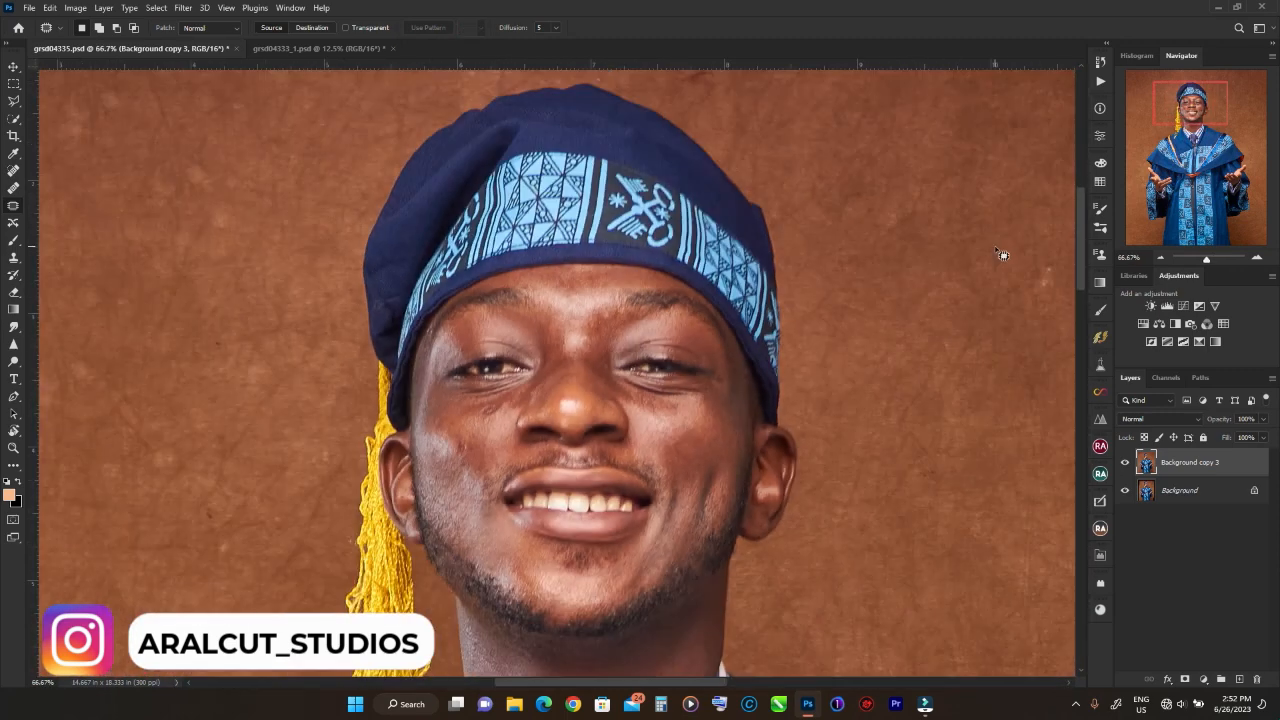
{"action": "left_click_drag", "start_coordinate": [1200, 112], "coordinate": [1240, 180]}
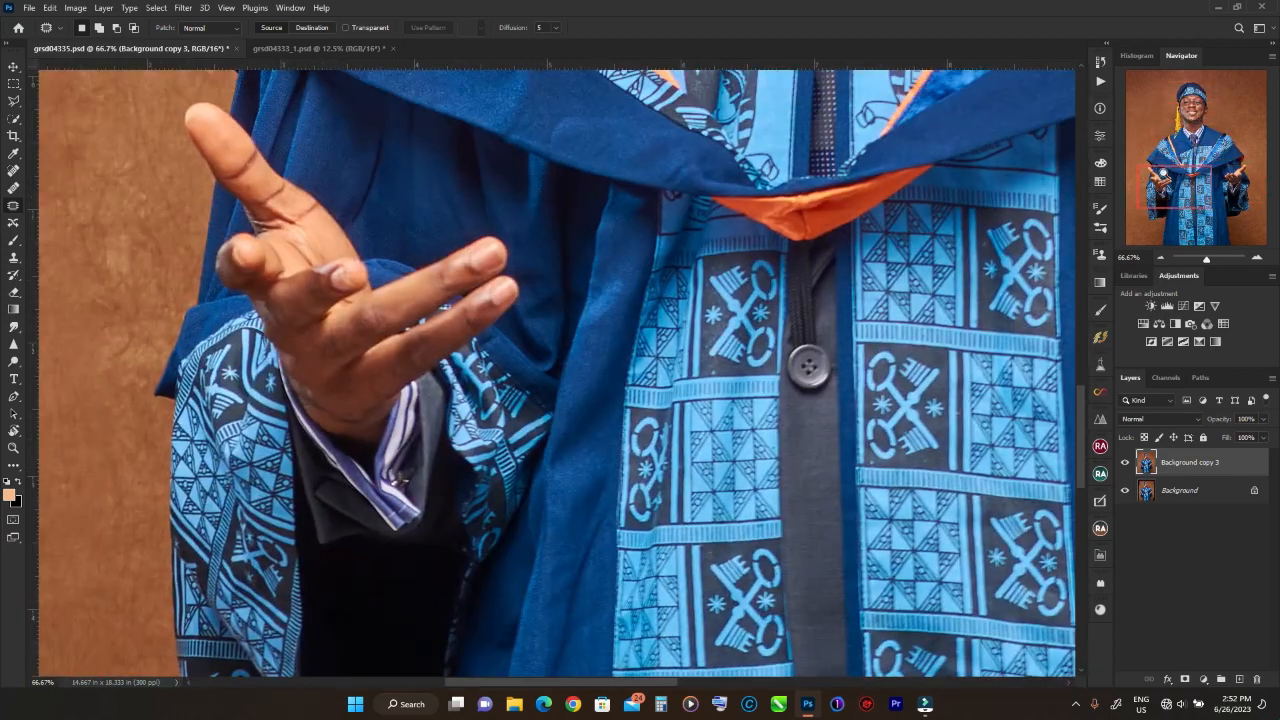
{"action": "key", "text": "ctrl+plus"}
{"action": "key", "text": "ctrl+plus"}
{"action": "mouse_move", "coordinate": [548, 262]}
{"action": "left_mouse_down"}
{"action": "mouse_move", "coordinate": [565, 300]}
{"action": "mouse_move", "coordinate": [597, 300]}
{"action": "left_mouse_up"}
{"action": "mouse_move", "coordinate": [560, 268]}
{"action": "left_mouse_down"}
{"action": "mouse_move", "coordinate": [544, 327]}
{"action": "mouse_move", "coordinate": [572, 316]}
{"action": "left_mouse_up"}
{"action": "mouse_move", "coordinate": [570, 334]}
{"action": "left_mouse_down"}
{"action": "mouse_move", "coordinate": [643, 269]}
{"action": "mouse_move", "coordinate": [600, 282]}
{"action": "left_mouse_up"}
{"action": "left_click_drag", "start_coordinate": [597, 296], "coordinate": [712, 355]}
{"action": "left_click_drag", "start_coordinate": [666, 390], "coordinate": [670, 394]}
{"action": "left_click_drag", "start_coordinate": [666, 408], "coordinate": [715, 372]}
{"action": "left_click_drag", "start_coordinate": [645, 458], "coordinate": [642, 398]}
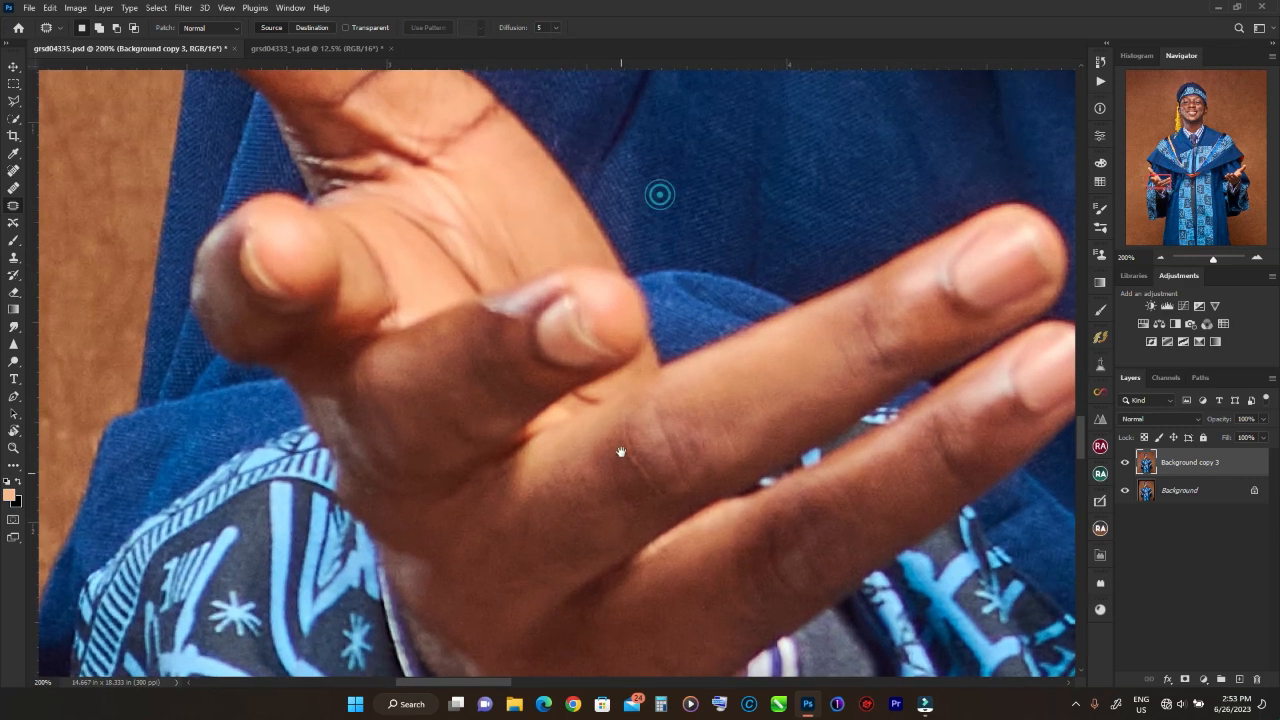
{"action": "left_click_drag", "start_coordinate": [440, 386], "coordinate": [436, 388]}
{"action": "key", "text": "ctrl+d"}
- Patch the leftover blemishes on the right-hand cheek beside the nose and clear the selection
{"action": "left_click_drag", "start_coordinate": [1174, 175], "coordinate": [1197, 104]}
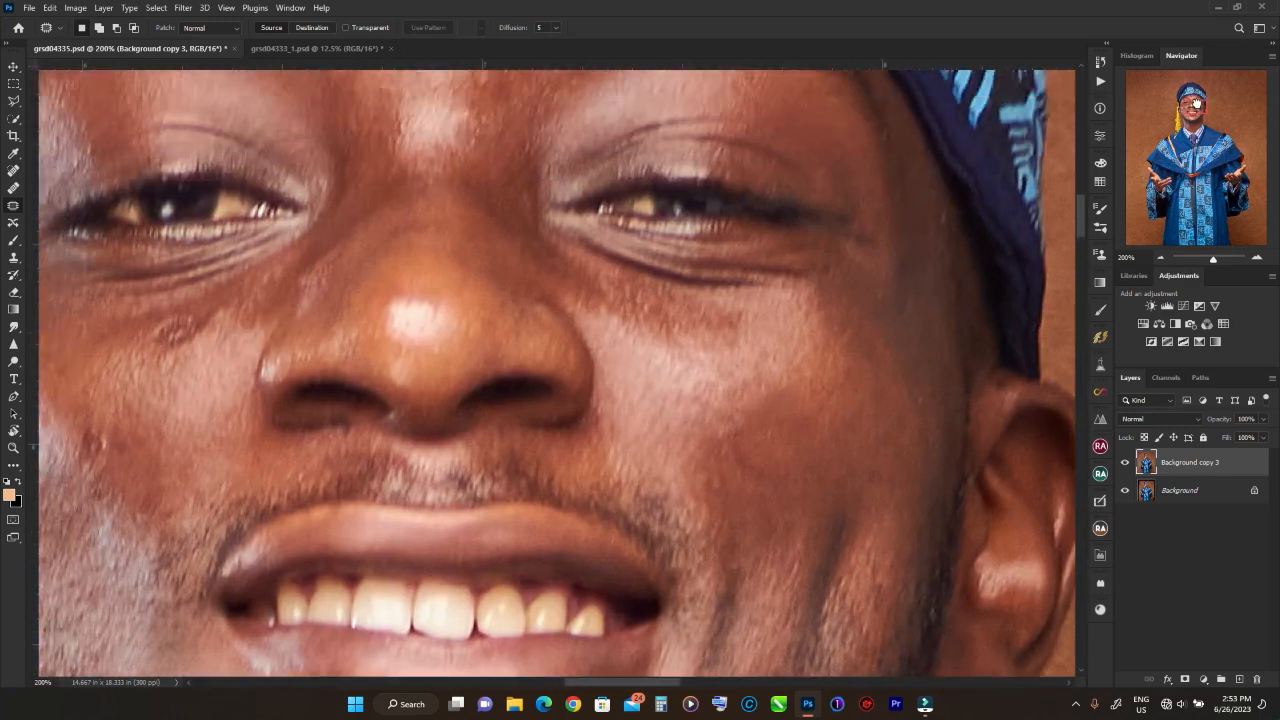
{"action": "left_click_drag", "start_coordinate": [842, 408], "coordinate": [846, 412]}
{"action": "left_click_drag", "start_coordinate": [731, 440], "coordinate": [735, 444]}
{"action": "mouse_move", "coordinate": [738, 450]}
{"action": "left_mouse_down"}
{"action": "mouse_move", "coordinate": [729, 490]}
{"action": "mouse_move", "coordinate": [712, 468]}
{"action": "left_mouse_up"}
{"action": "mouse_move", "coordinate": [503, 345]}
{"action": "left_mouse_down"}
{"action": "mouse_move", "coordinate": [517, 357]}
{"action": "mouse_move", "coordinate": [756, 325]}
{"action": "left_mouse_up"}
{"action": "key", "text": "ctrl+d"}
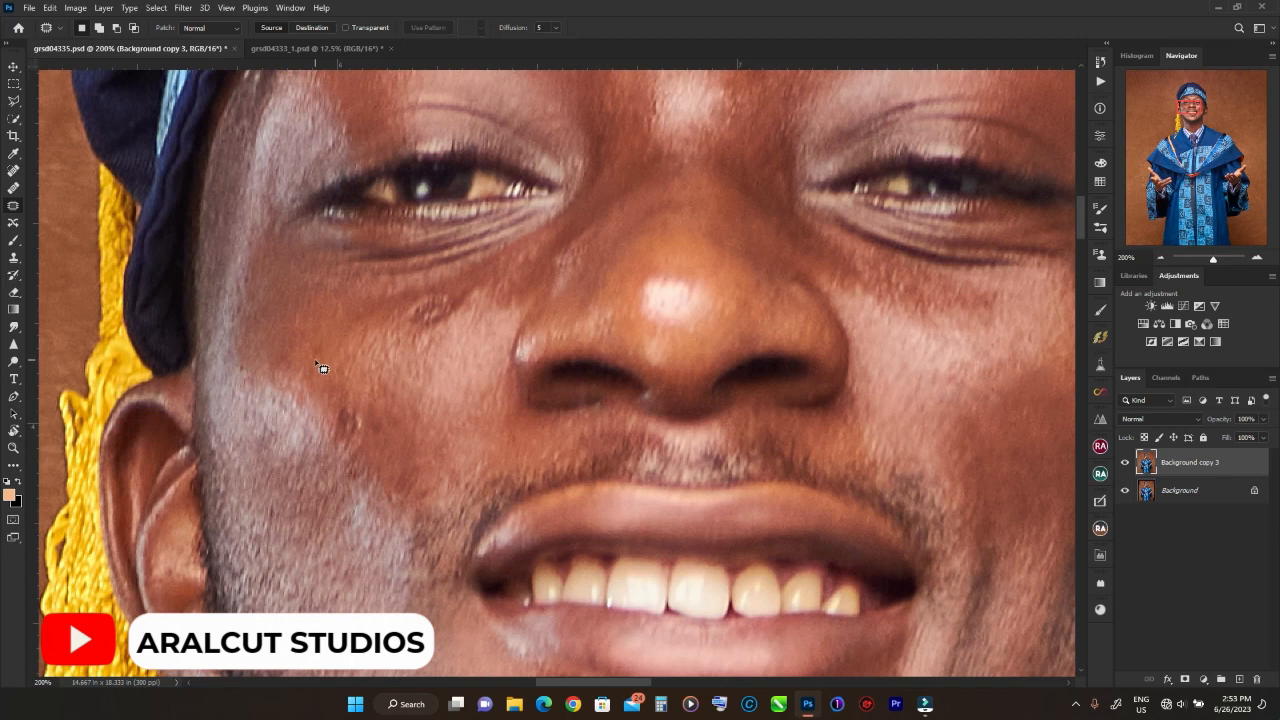
{"action": "key", "text": "ctrl+minus"}
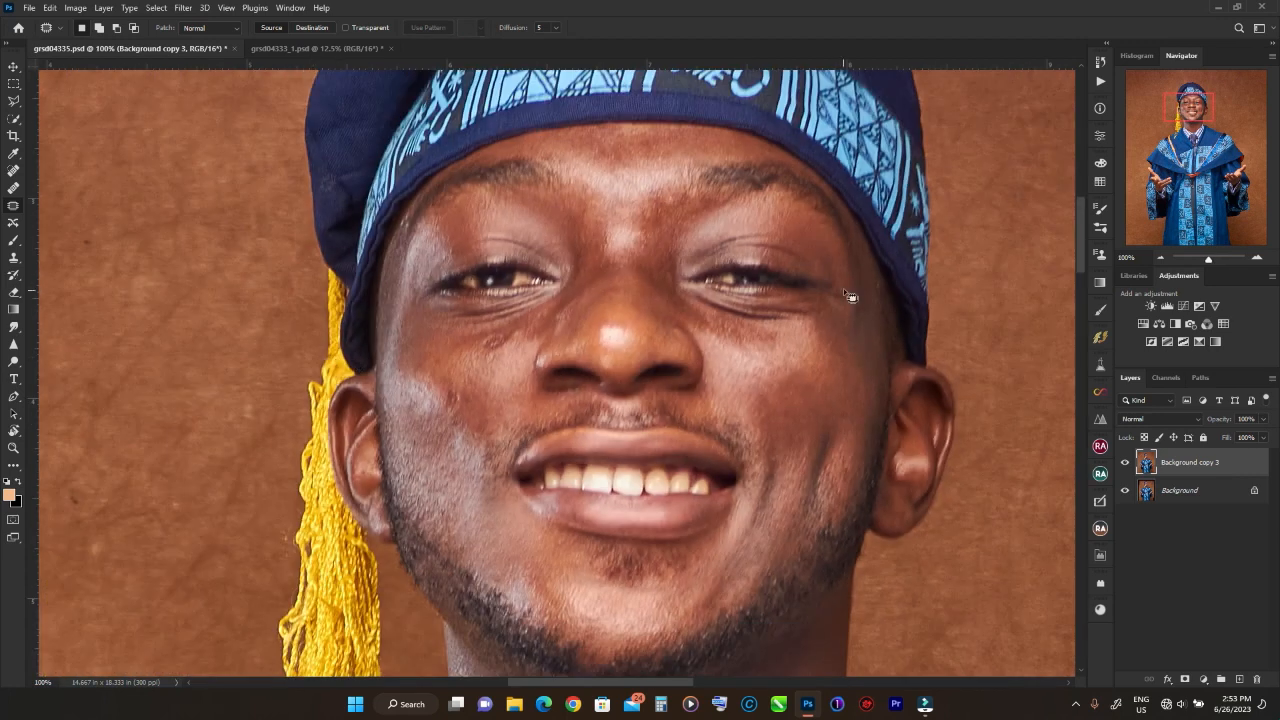
{"action": "key", "text": "ctrl+plus"}
{"action": "left_click_drag", "start_coordinate": [1198, 104], "coordinate": [1210, 108]}
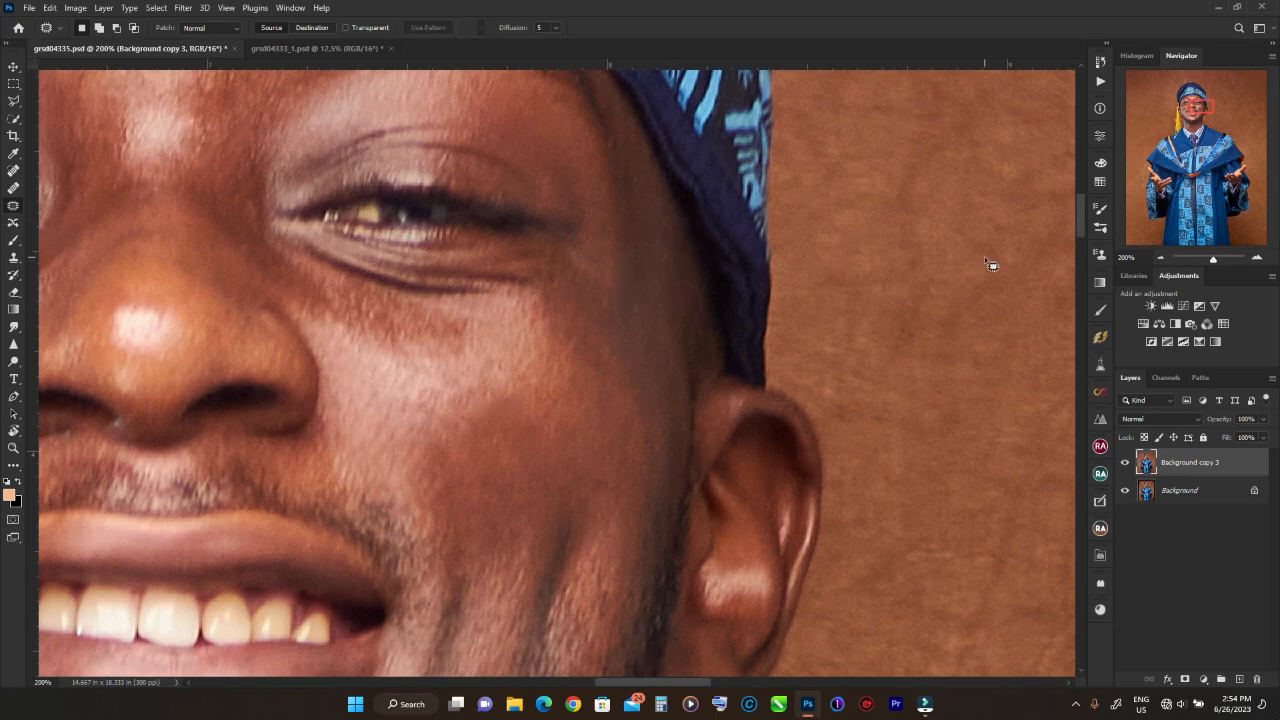
- Save the retouched portrait grsd04335.psd
{"action": "key", "text": "ctrl+minus"}
{"action": "key", "text": "ctrl+minus"}
{"action": "key", "text": "ctrl+minus"}
{"action": "key", "text": "ctrl+minus"}
{"action": "mouse_move", "coordinate": [1194, 116]}
{"action": "left_mouse_down"}
{"action": "mouse_move", "coordinate": [1195, 162]}
{"action": "mouse_move", "coordinate": [1188, 108]}
{"action": "left_mouse_up"}
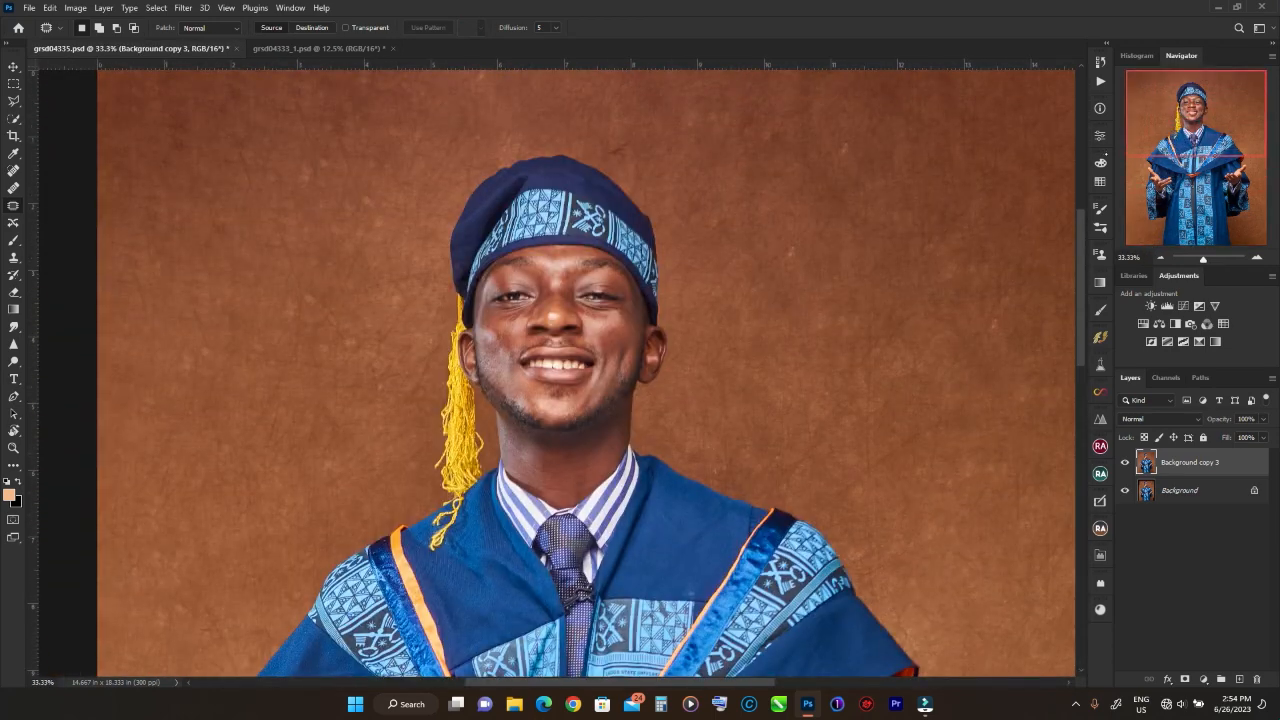
{"action": "key", "text": "ctrl+s"}
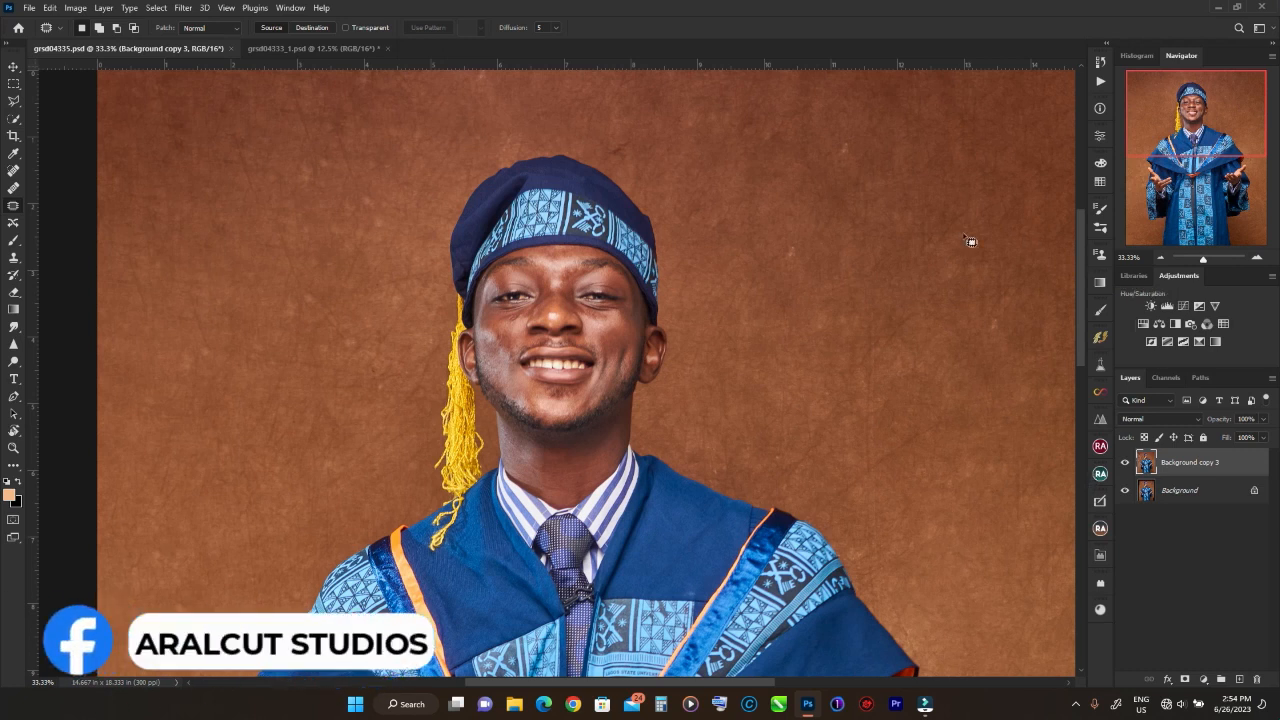
- Apply Beauty Retouch frequency separation via Gaussian Blur with a radius of 4.5 pixels, then collapse the plug-in panel
{"action": "left_click", "coordinate": [1100, 474]}
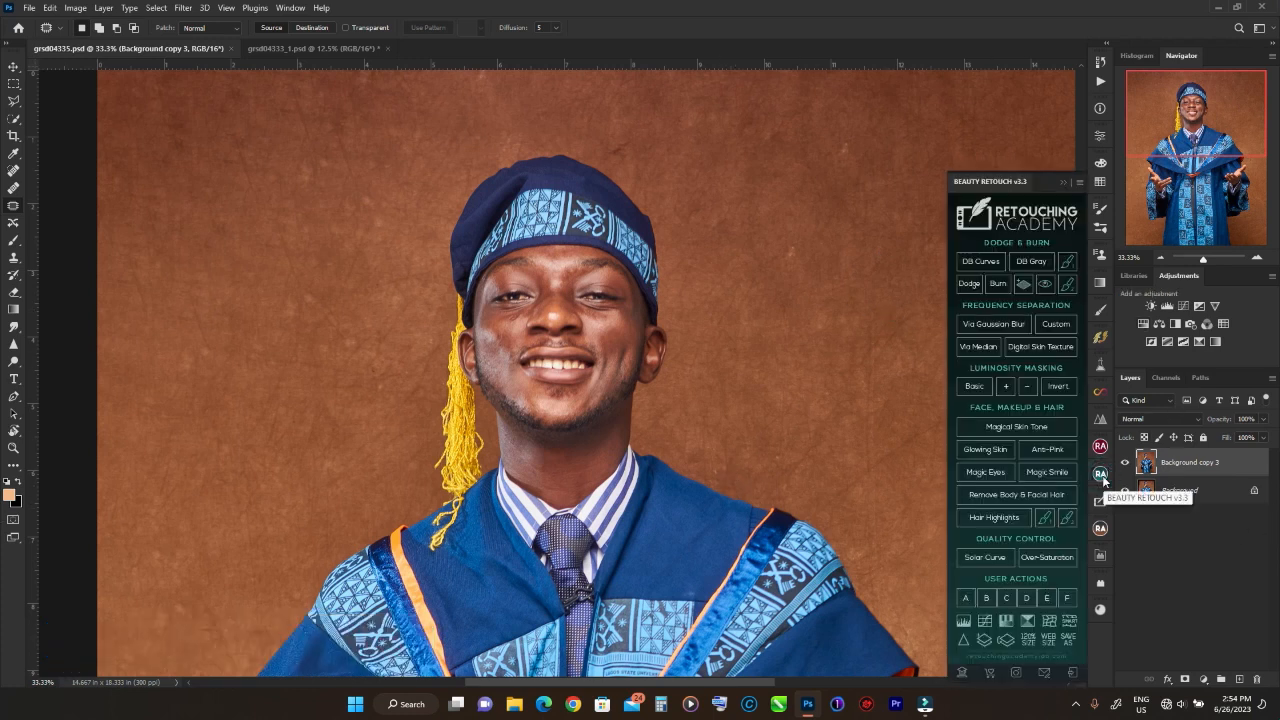
{"action": "left_click", "coordinate": [978, 323]}
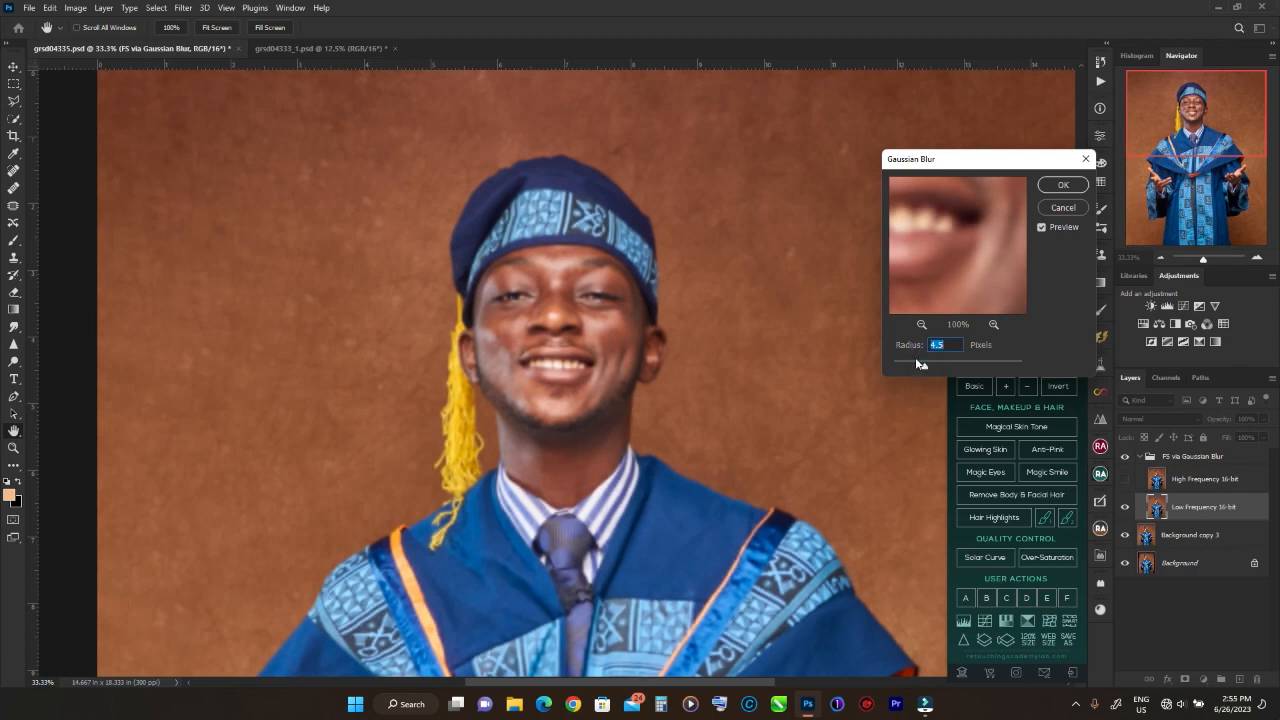
{"action": "left_click_drag", "start_coordinate": [922, 367], "coordinate": [919, 367]}
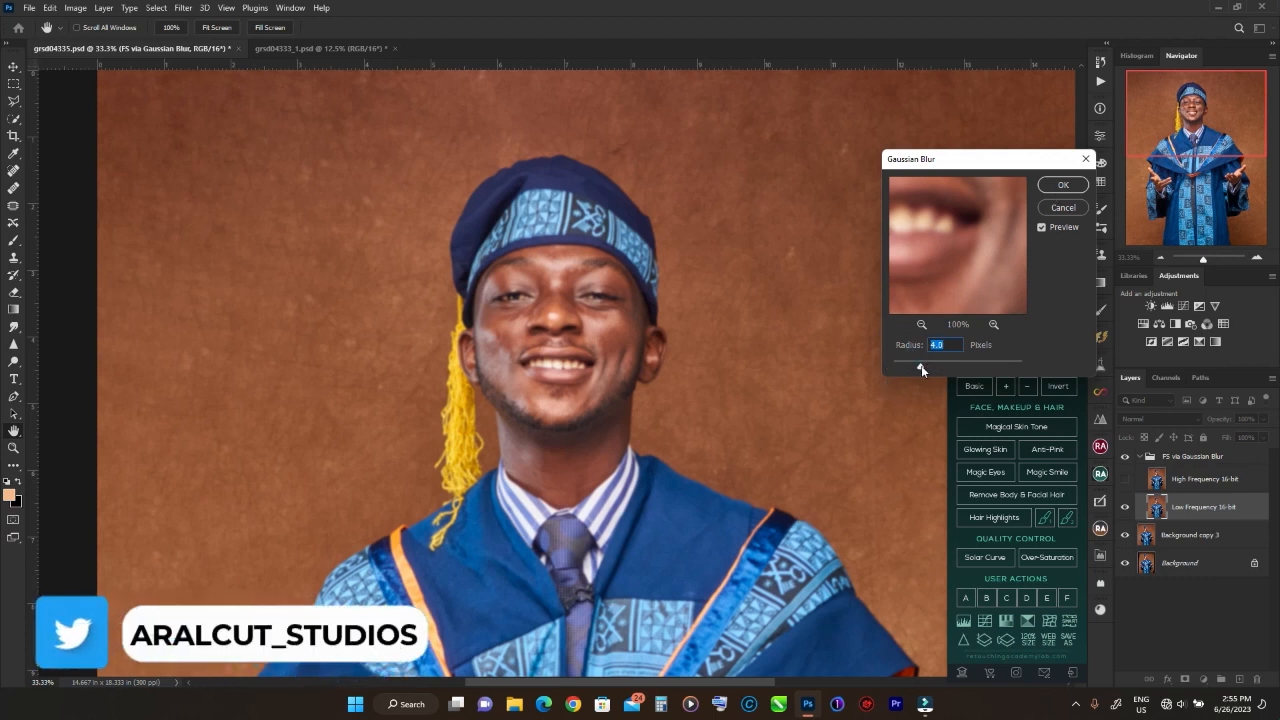
{"action": "left_click_drag", "start_coordinate": [921, 366], "coordinate": [924, 366]}
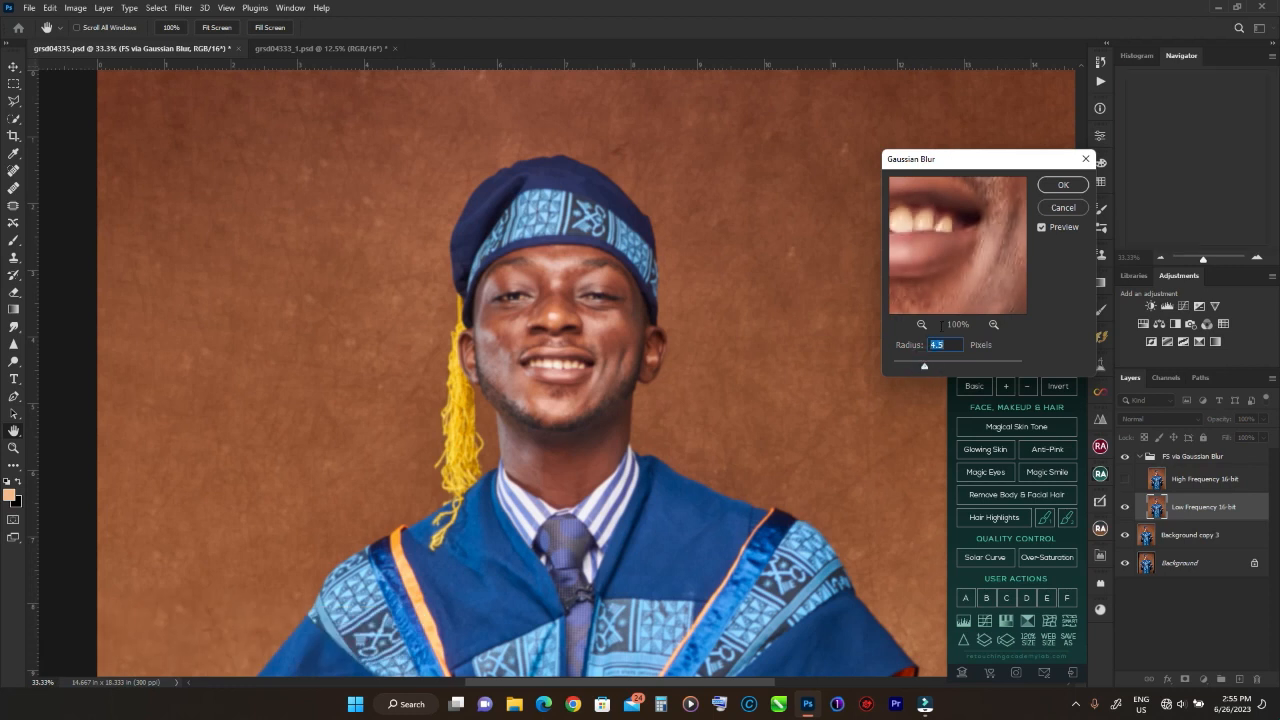
{"action": "left_click", "coordinate": [1068, 184]}
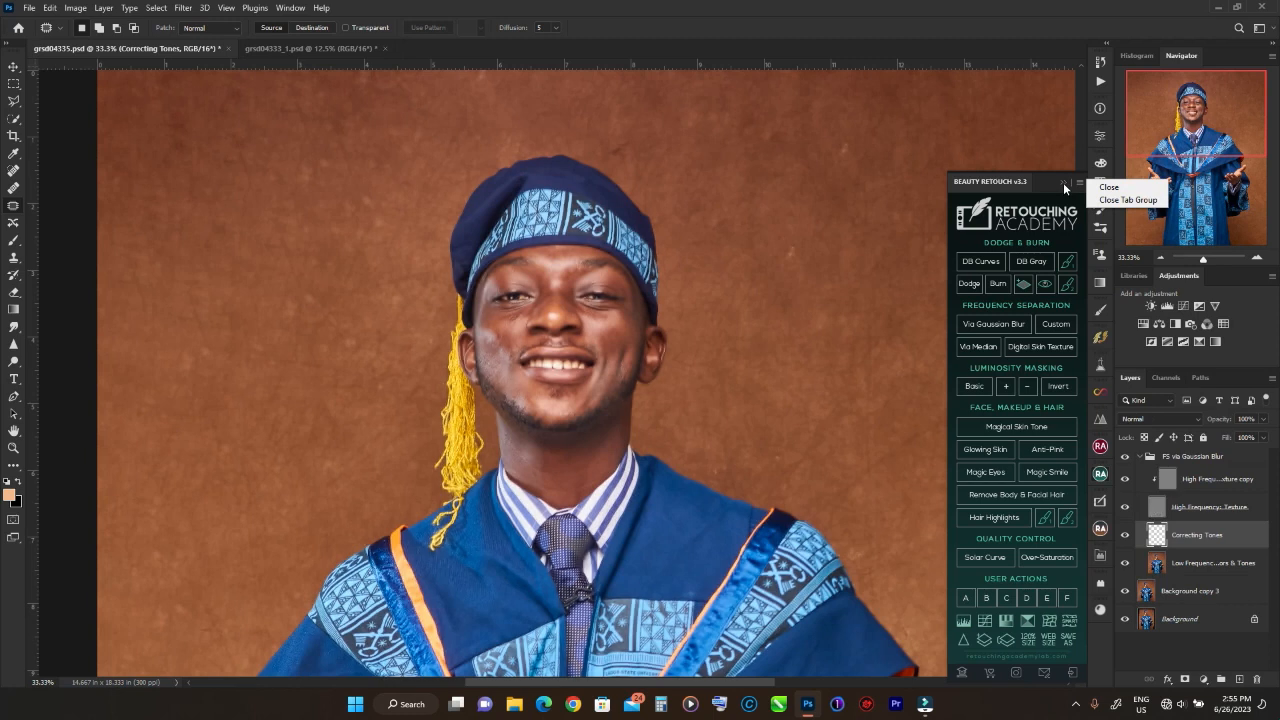
{"action": "left_click", "coordinate": [1063, 183]}
- Hide the high-frequency texture layer and activate the Mixer Brush for the Correcting Tones layer
{"action": "left_click", "coordinate": [1125, 507]}
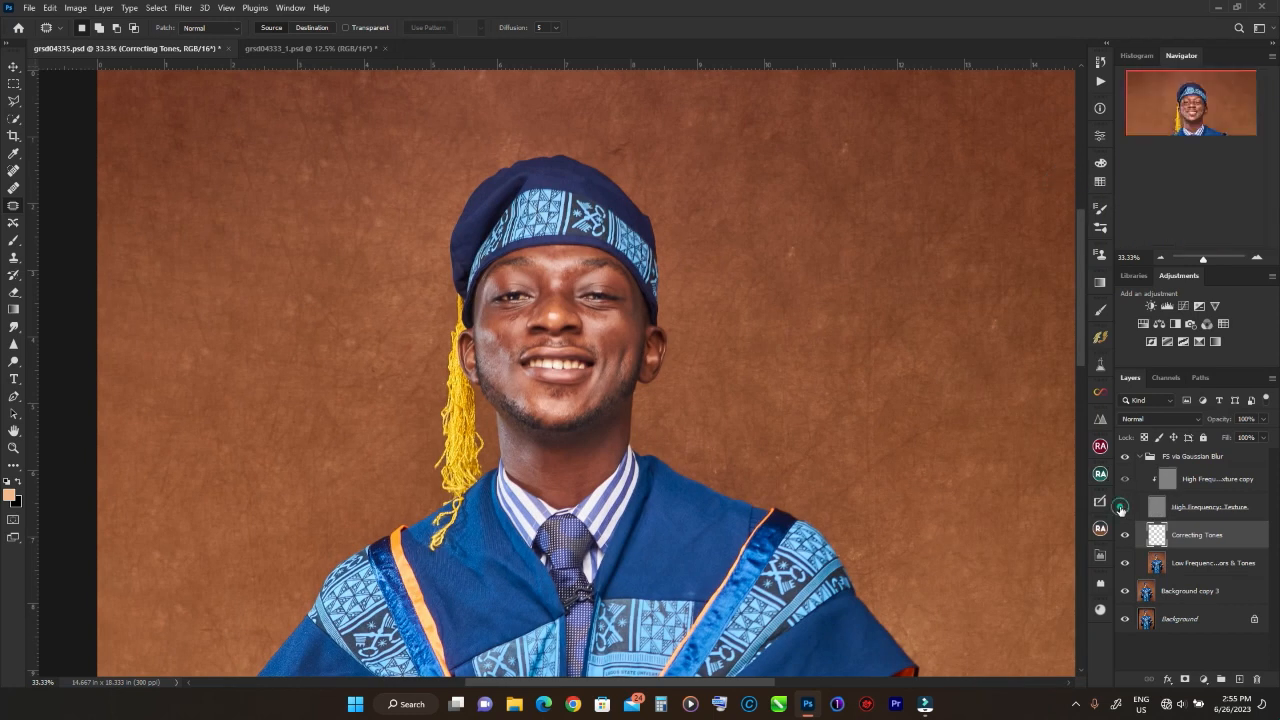
{"action": "key", "text": "ctrl+plus"}
{"action": "key", "text": "ctrl+plus"}
{"action": "key", "text": "ctrl+plus"}
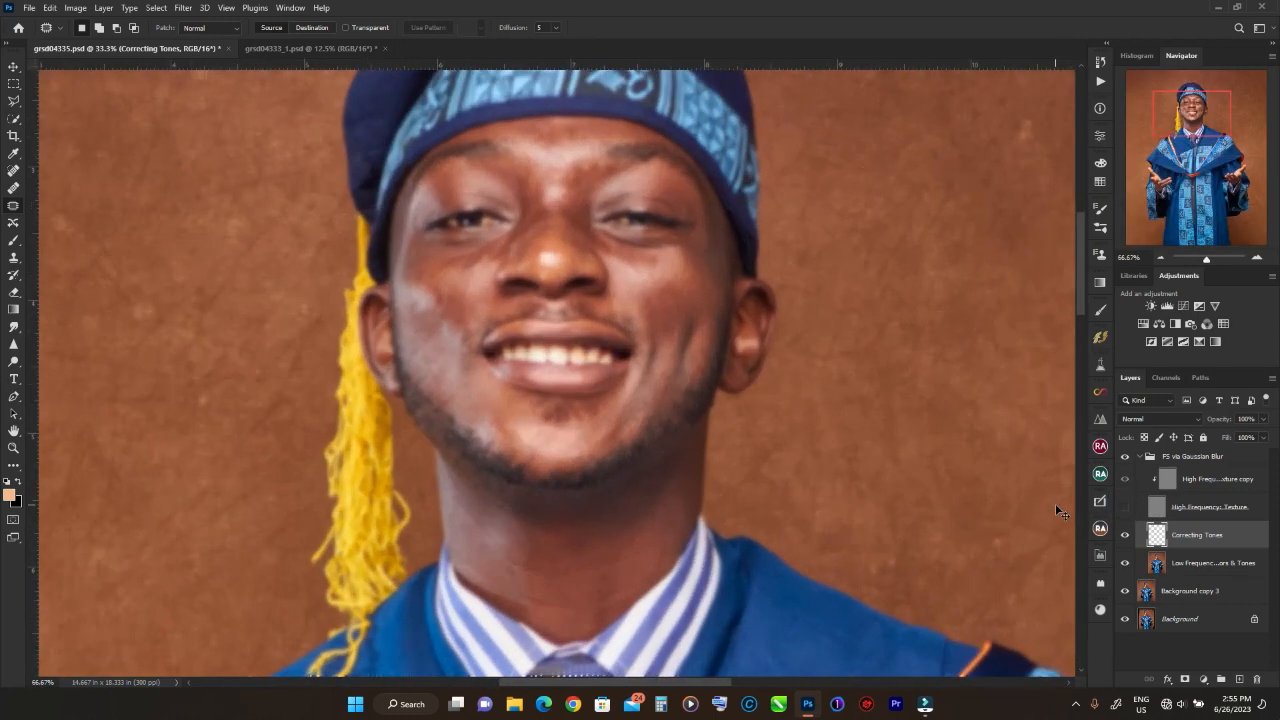
{"action": "key", "text": "ctrl+plus"}
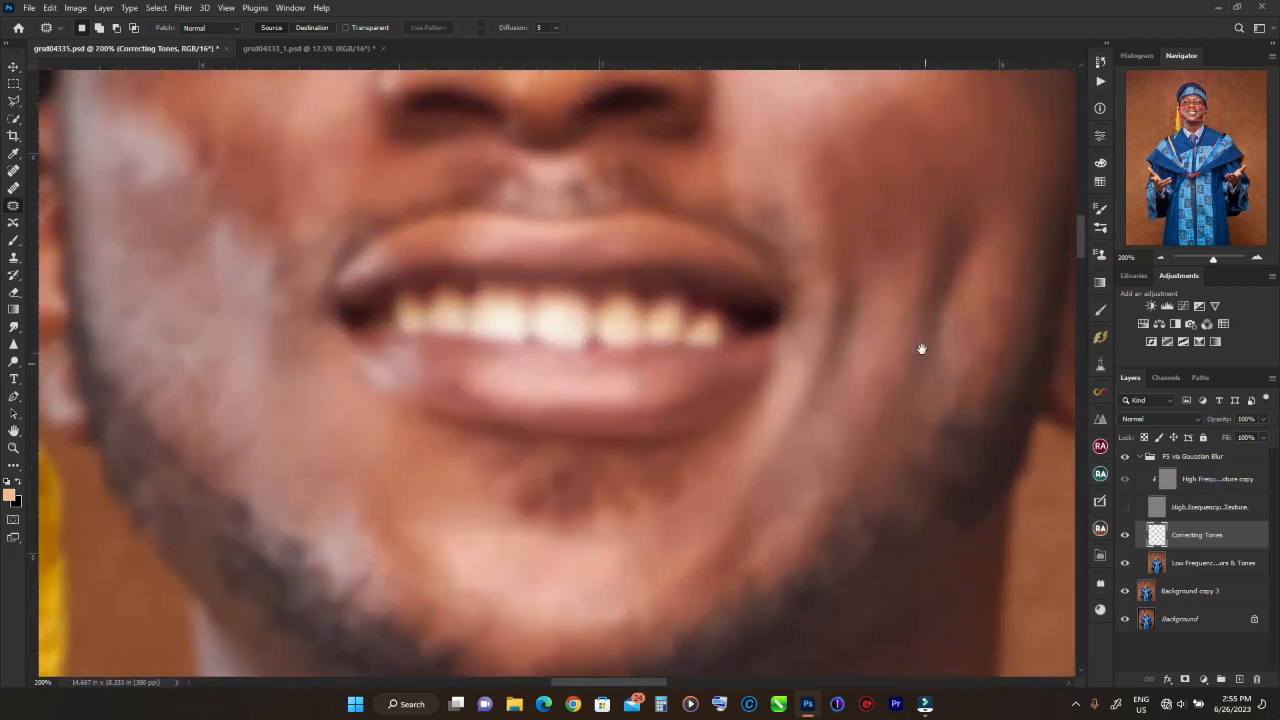
{"action": "left_click_drag", "start_coordinate": [909, 312], "coordinate": [923, 563]}
{"action": "left_click_drag", "start_coordinate": [871, 277], "coordinate": [883, 472]}
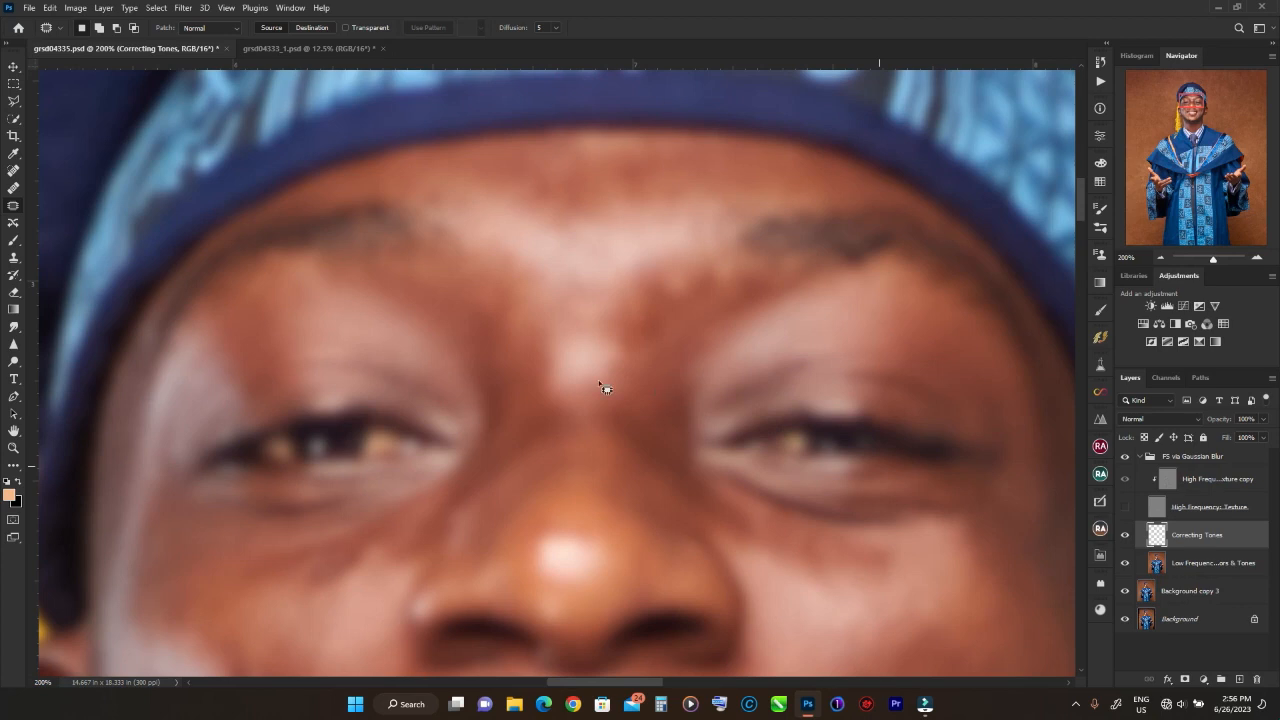
{"action": "key", "text": "b"}
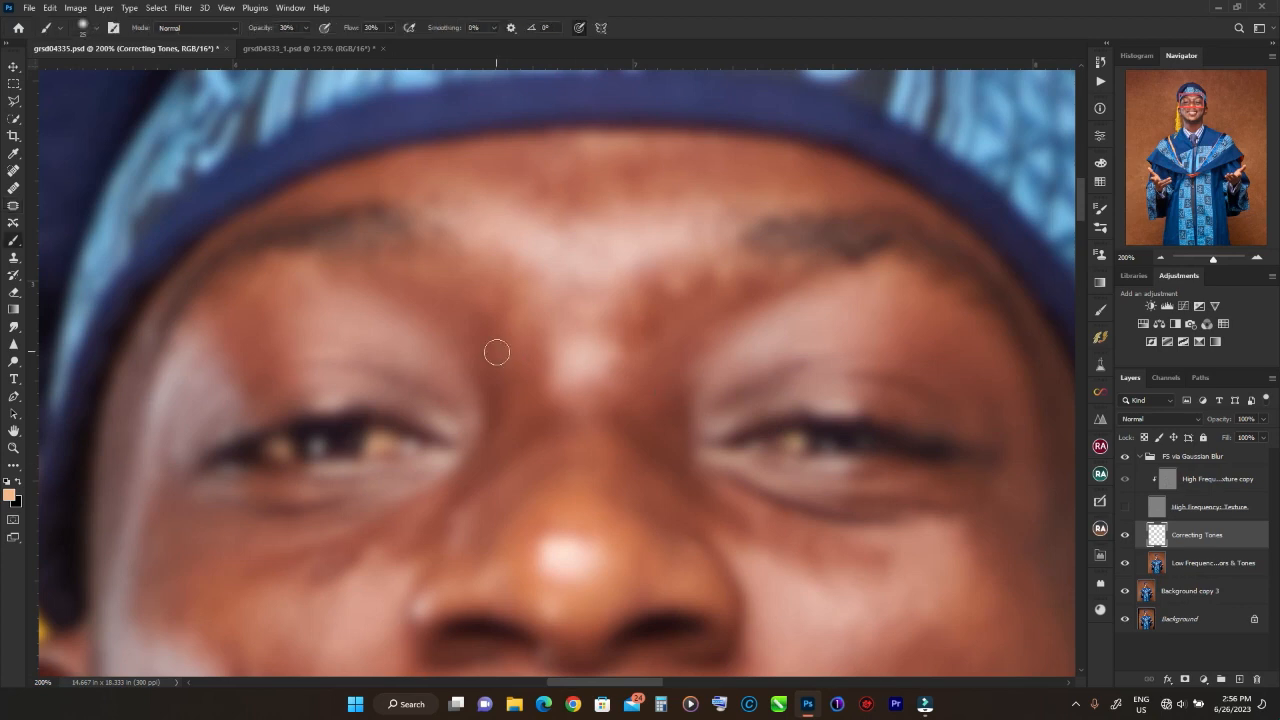
{"action": "key", "text": "shift+b"}
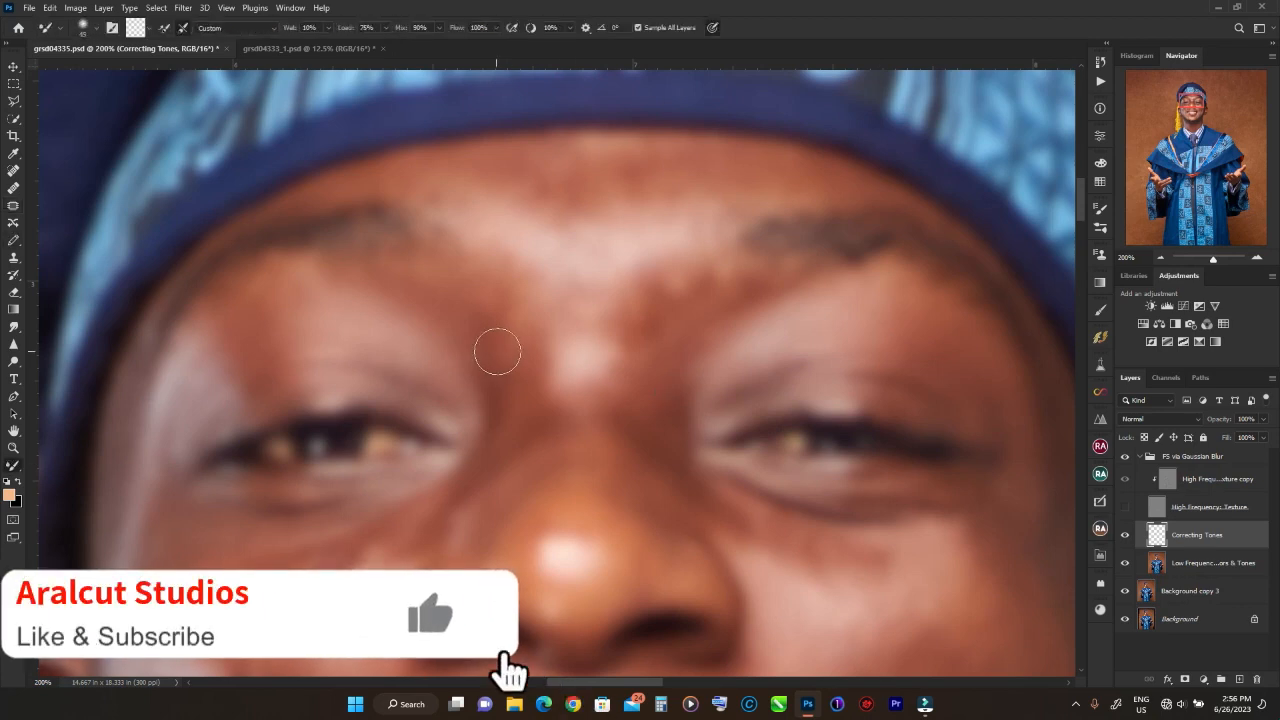
- Blend the uneven tones across the forehead and between the eyebrows with the Mixer Brush
{"action": "left_click_drag", "start_coordinate": [623, 243], "coordinate": [631, 359]}
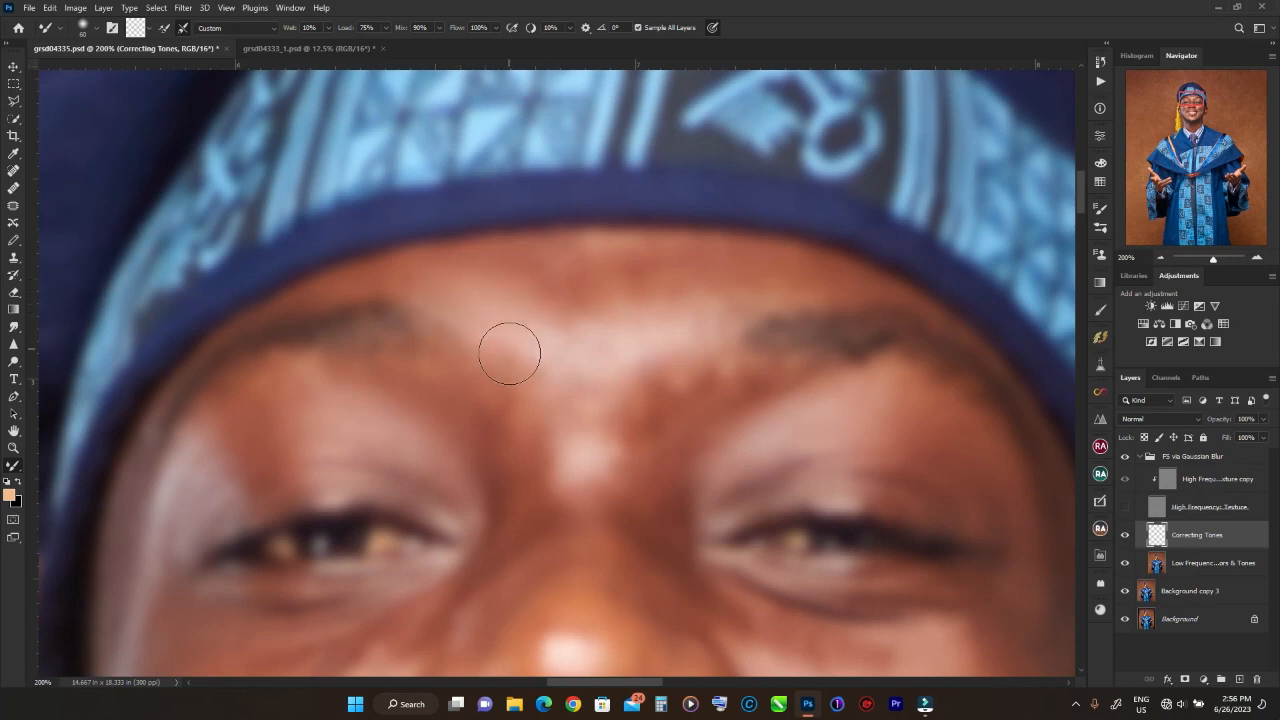
{"action": "key", "text": "bracketright"}
{"action": "key", "text": "bracketright"}
{"action": "mouse_move", "coordinate": [635, 303]}
{"action": "left_mouse_down"}
{"action": "mouse_move", "coordinate": [527, 268]}
{"action": "mouse_move", "coordinate": [634, 283]}
{"action": "left_mouse_up"}
{"action": "key", "text": "bracketleft"}
{"action": "key", "text": "bracketleft"}
{"action": "key", "text": "bracketleft"}
{"action": "key", "text": "bracketleft"}
{"action": "key", "text": "bracketright"}
{"action": "key", "text": "bracketright"}
{"action": "key", "text": "bracketright"}
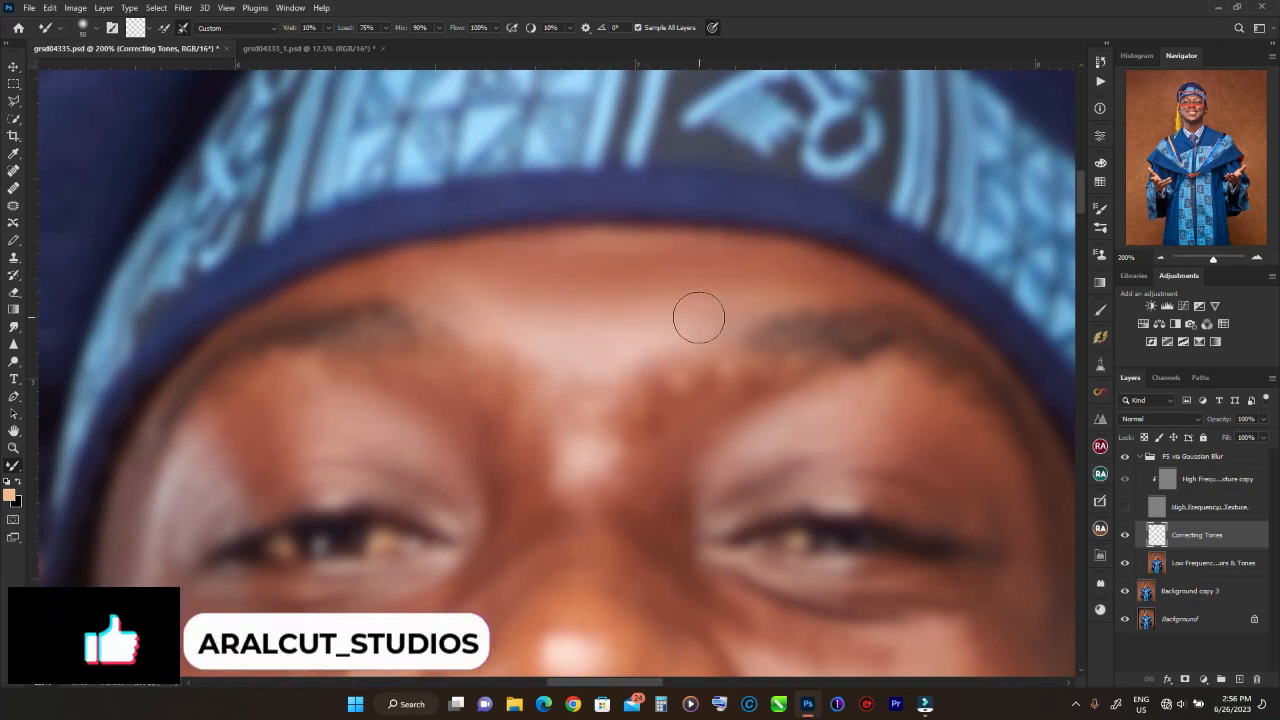
{"action": "mouse_move", "coordinate": [515, 339]}
{"action": "left_mouse_down"}
{"action": "mouse_move", "coordinate": [592, 291]}
{"action": "mouse_move", "coordinate": [555, 280]}
{"action": "mouse_move", "coordinate": [645, 356]}
{"action": "mouse_move", "coordinate": [665, 406]}
{"action": "mouse_move", "coordinate": [766, 370]}
{"action": "mouse_move", "coordinate": [643, 362]}
{"action": "left_mouse_up"}
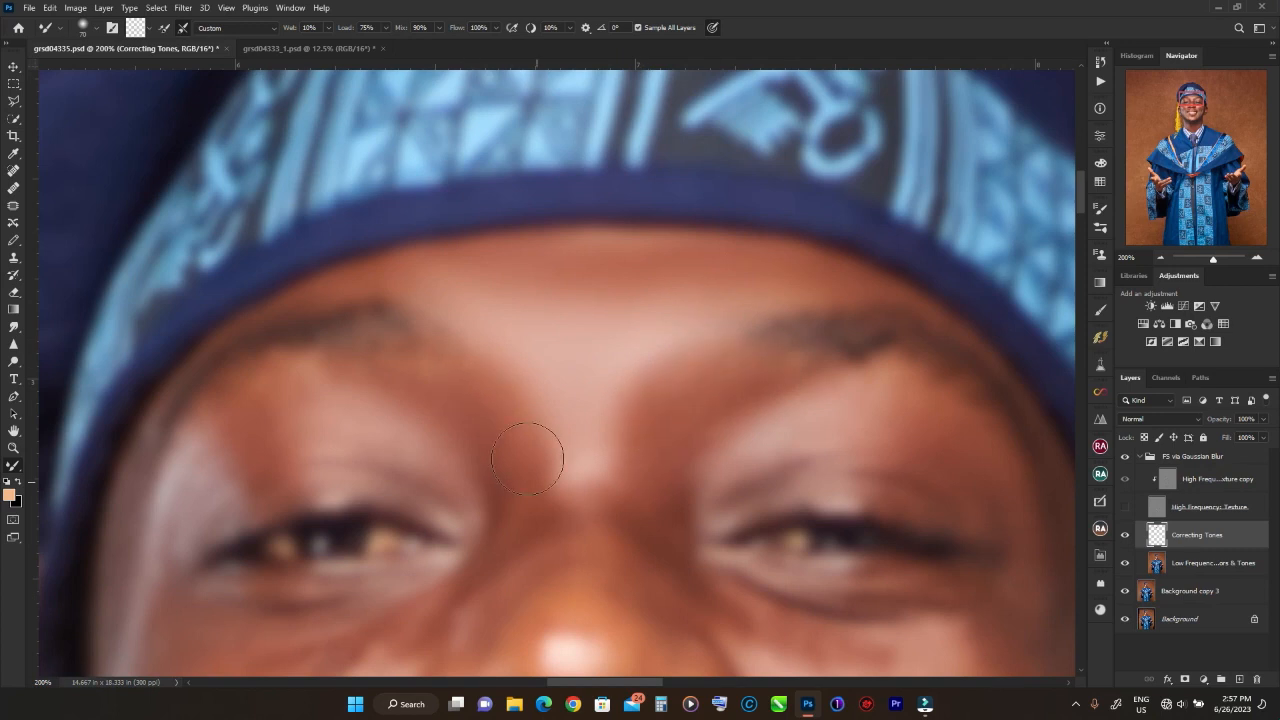
- Smooth the tones on the upper eyelid, under-eye area and upper cheek at the image's left
{"action": "mouse_move", "coordinate": [228, 430]}
{"action": "left_mouse_down"}
{"action": "mouse_move", "coordinate": [172, 509]}
{"action": "mouse_move", "coordinate": [300, 473]}
{"action": "mouse_move", "coordinate": [439, 480]}
{"action": "mouse_move", "coordinate": [476, 443]}
{"action": "left_mouse_up"}
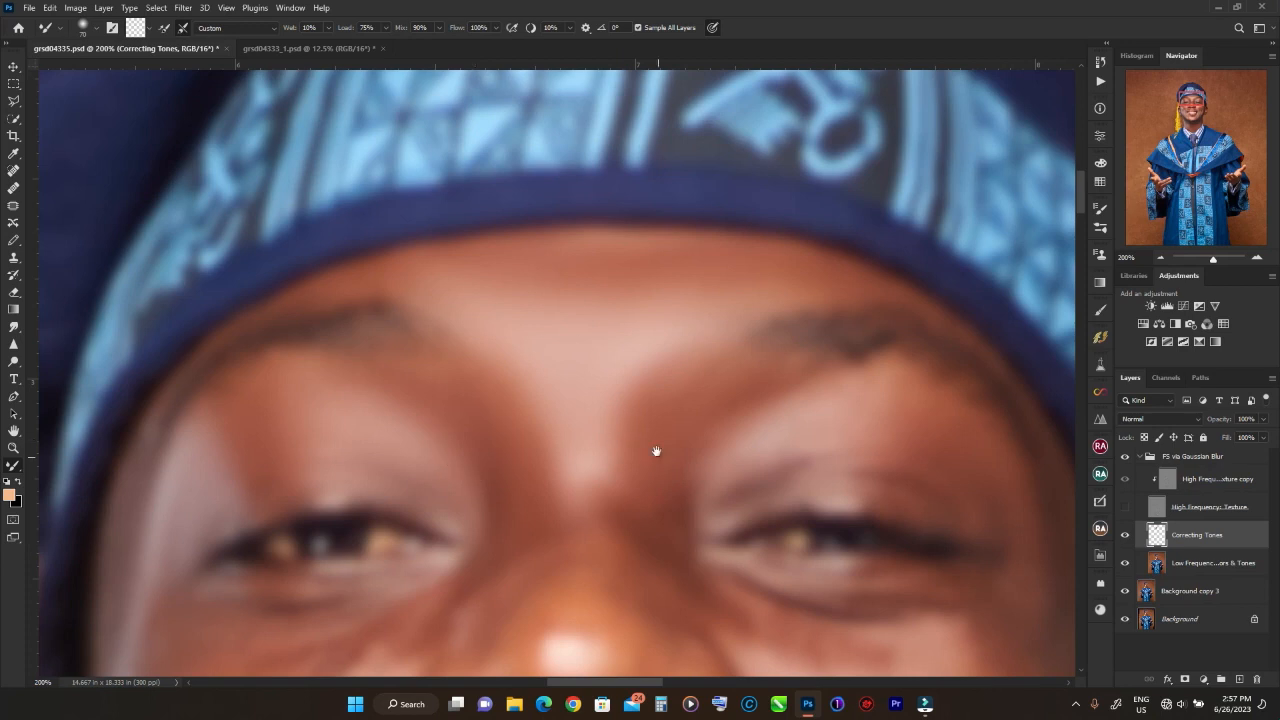
{"action": "left_click_drag", "start_coordinate": [657, 469], "coordinate": [783, 300]}
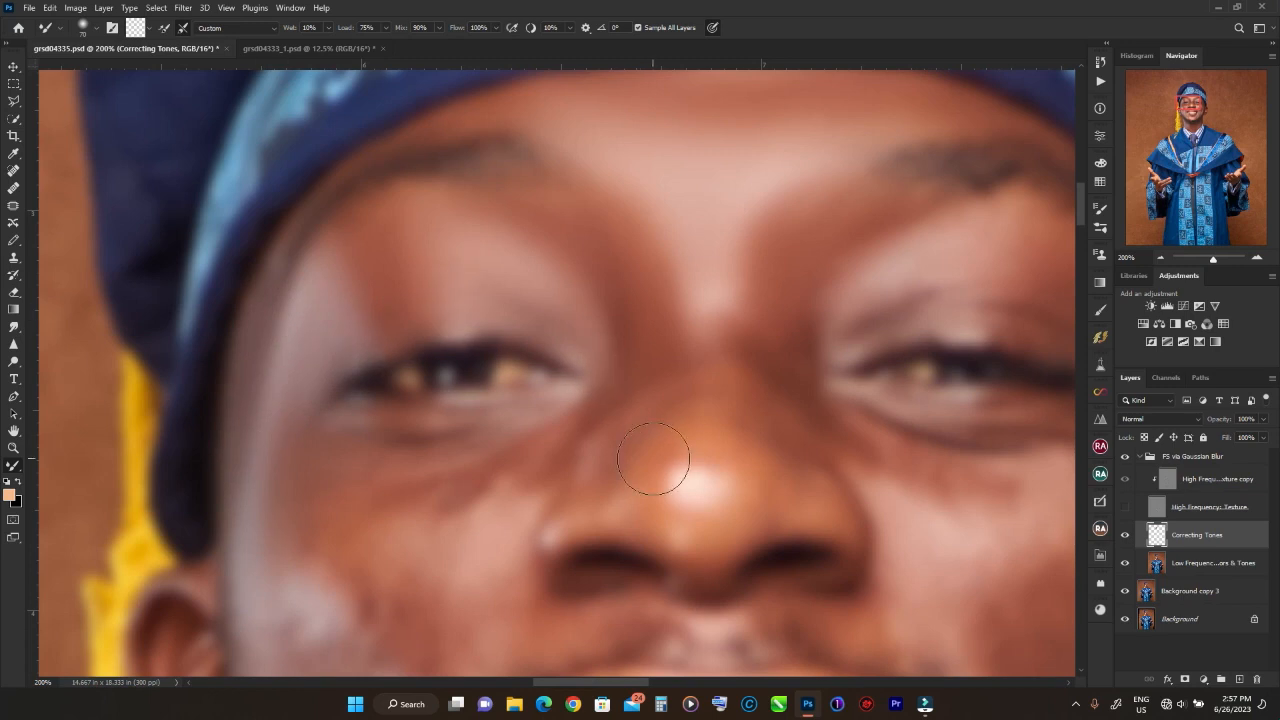
{"action": "left_click_drag", "start_coordinate": [497, 517], "coordinate": [632, 377]}
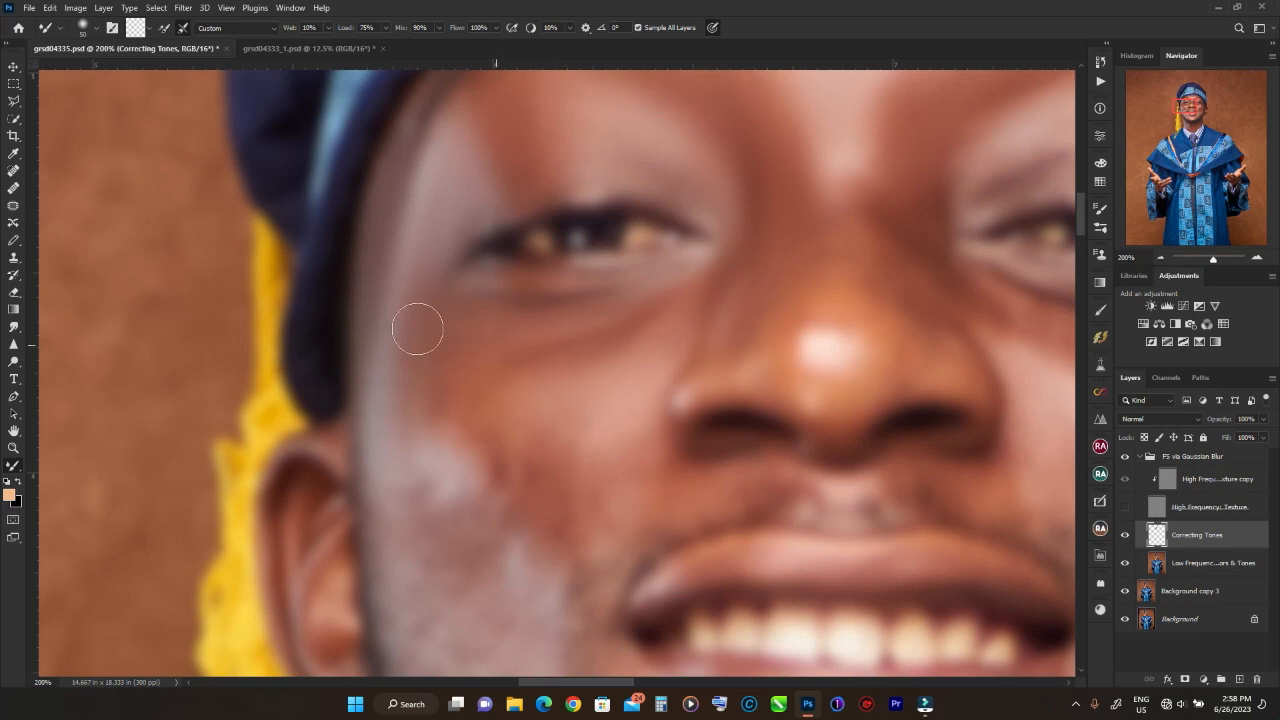
{"action": "key", "text": "bracketright"}
{"action": "key", "text": "bracketright"}
{"action": "key", "text": "bracketright"}
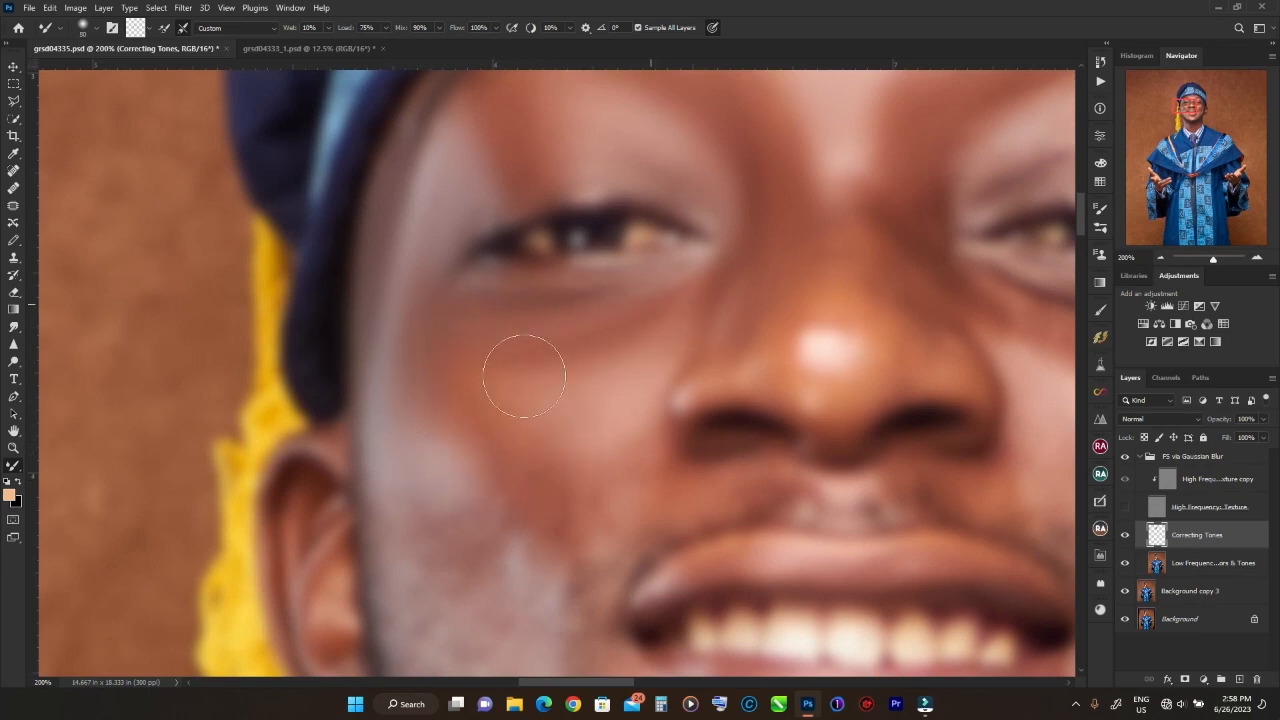
- Blend the tone transitions along the nose bridge and its side using a smaller brush
{"action": "left_click_drag", "start_coordinate": [706, 492], "coordinate": [657, 440]}
{"action": "key", "text": "bracketleft"}
{"action": "key", "text": "bracketleft"}
{"action": "mouse_move", "coordinate": [780, 320]}
{"action": "left_mouse_down"}
{"action": "mouse_move", "coordinate": [762, 267]}
{"action": "mouse_move", "coordinate": [775, 353]}
{"action": "mouse_move", "coordinate": [786, 316]}
{"action": "left_mouse_up"}
{"action": "left_click_drag", "start_coordinate": [790, 226], "coordinate": [742, 340]}
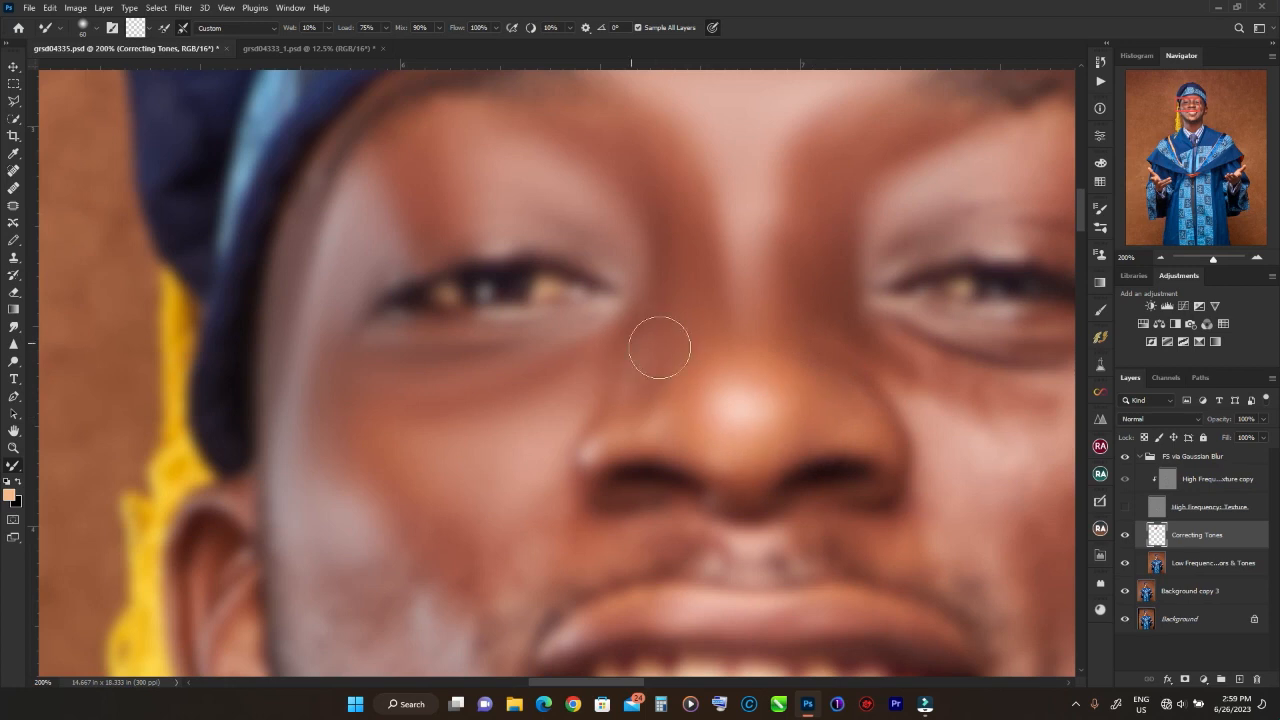
- Blend the patchy highlights on the cheek and jaw at the image's left, down to the beard
{"action": "left_click_drag", "start_coordinate": [534, 536], "coordinate": [628, 404]}
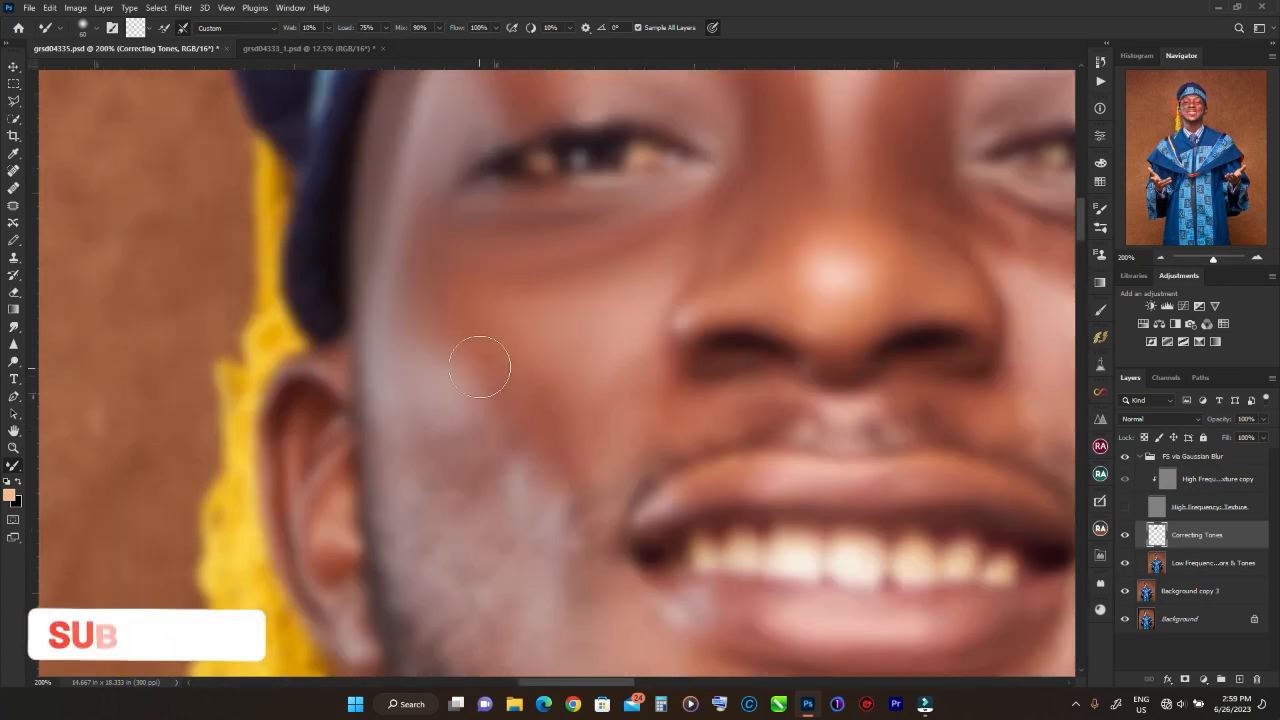
{"action": "mouse_move", "coordinate": [400, 406]}
{"action": "left_mouse_down"}
{"action": "mouse_move", "coordinate": [440, 616]}
{"action": "mouse_move", "coordinate": [524, 497]}
{"action": "mouse_move", "coordinate": [574, 490]}
{"action": "left_mouse_up"}
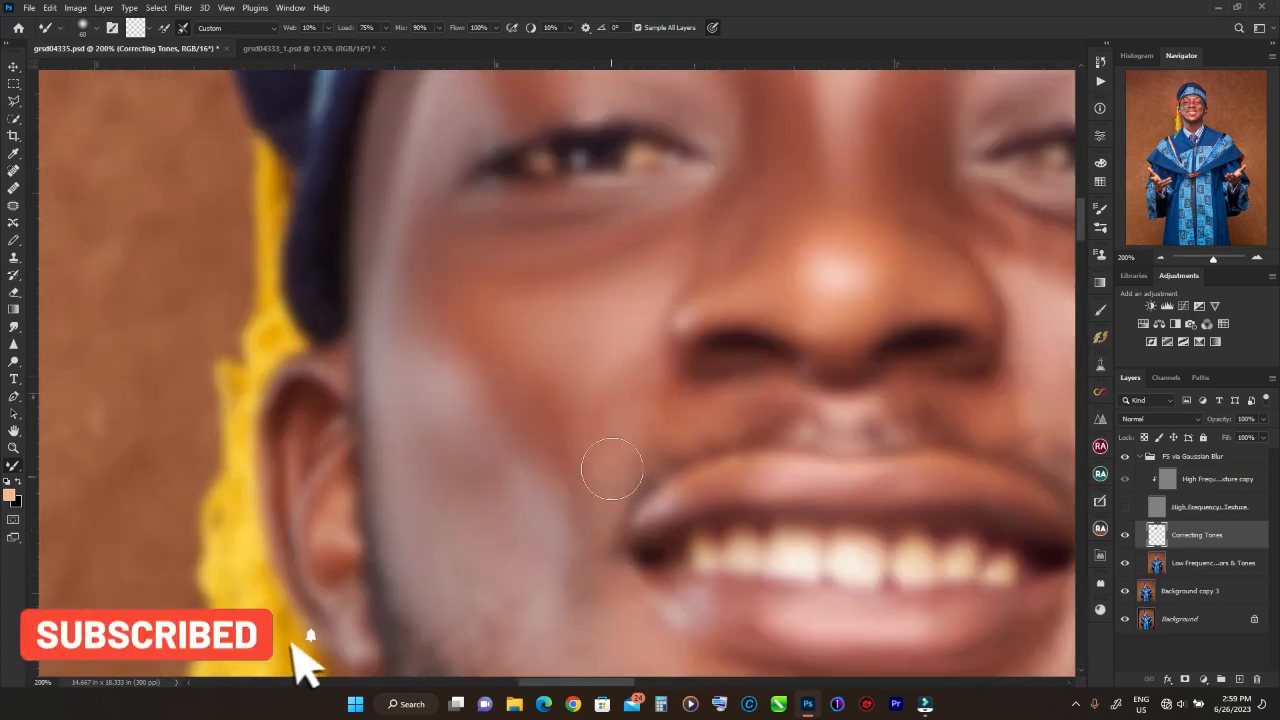
{"action": "left_click_drag", "start_coordinate": [657, 535], "coordinate": [668, 328]}
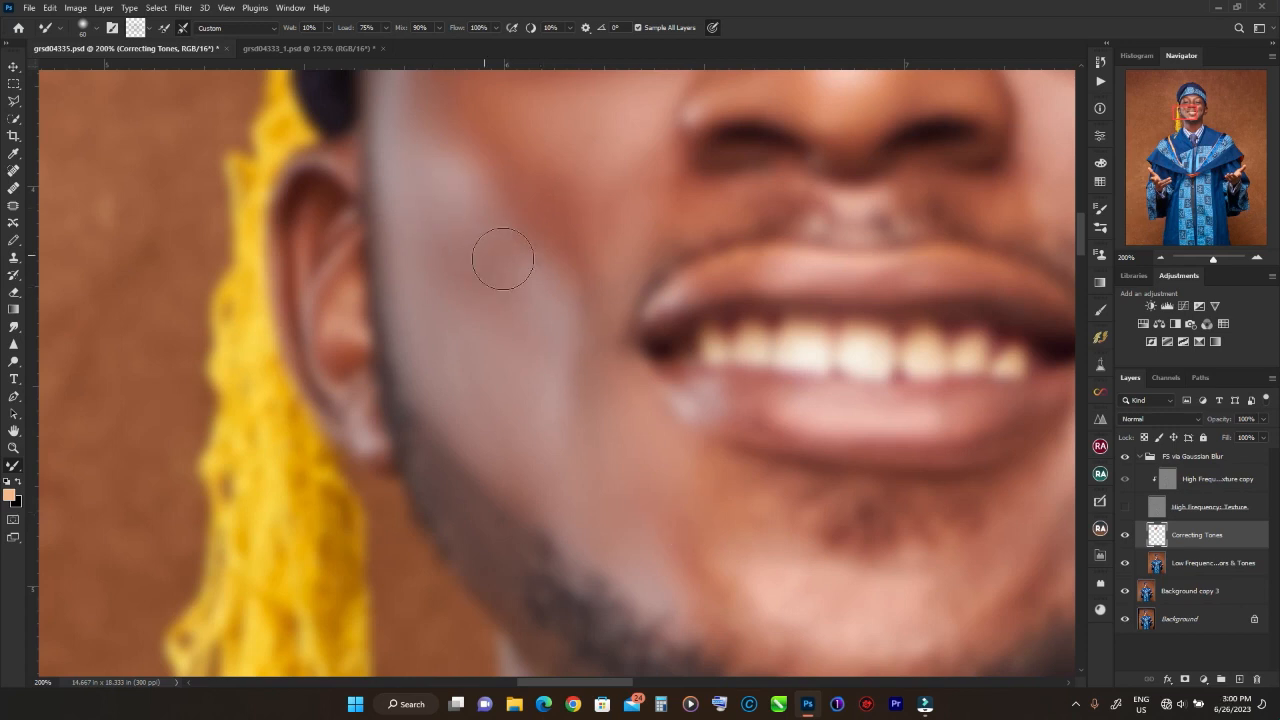
- Smooth the uneven tones between the nose and the upper lip
{"action": "scroll", "coordinate": [685, 350], "scroll_direction": "up", "scroll_amount": 2}
{"action": "scroll", "coordinate": [685, 350], "scroll_direction": "right", "scroll_amount": 2}
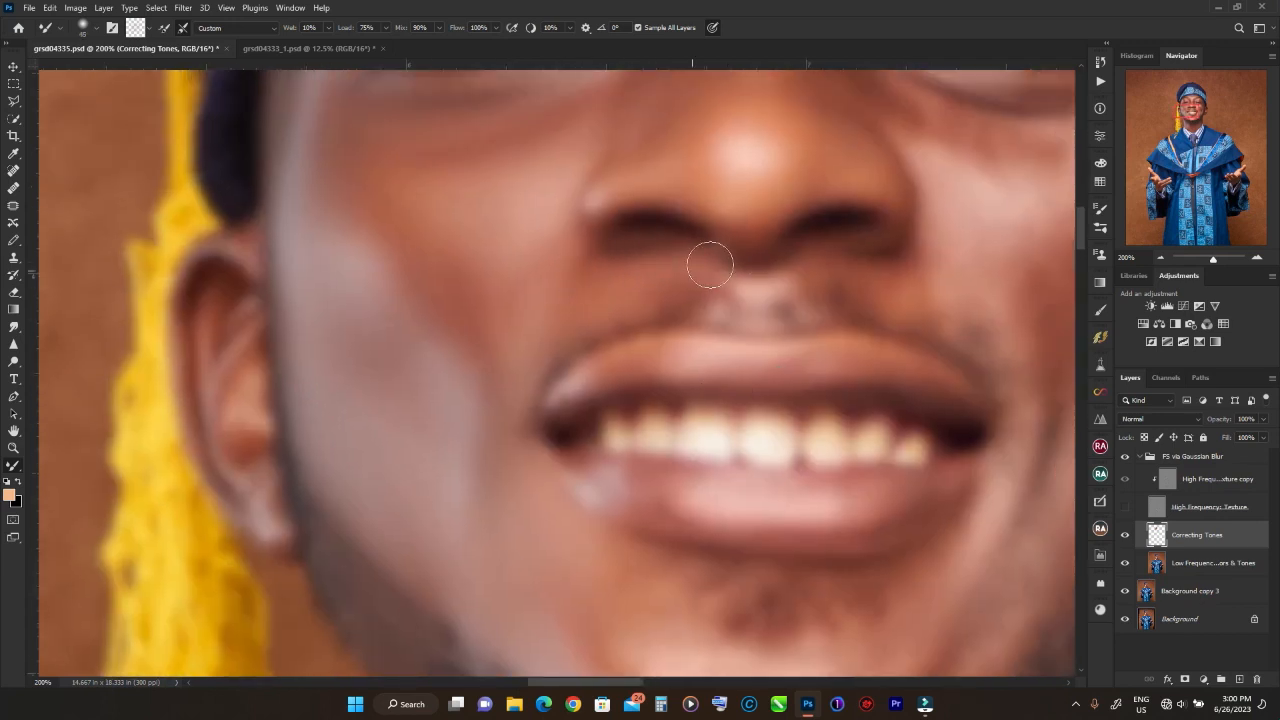
{"action": "left_click_drag", "start_coordinate": [766, 402], "coordinate": [574, 436]}
- Smooth the under-eye area and upper cheek at the image's right, resizing the brush to fit
{"action": "left_click_drag", "start_coordinate": [620, 218], "coordinate": [555, 353]}
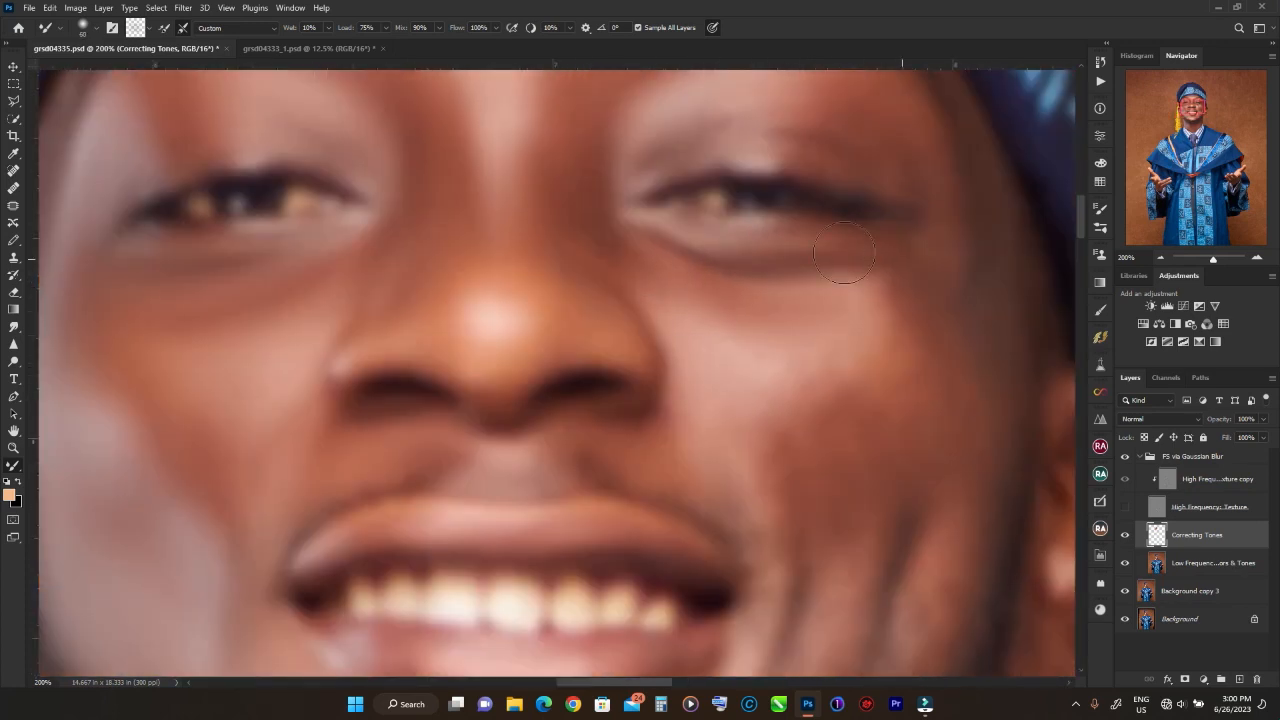
{"action": "key", "text": "bracketright"}
{"action": "key", "text": "bracketright"}
{"action": "key", "text": "bracketright"}
{"action": "key", "text": "bracketright"}
{"action": "mouse_move", "coordinate": [846, 334]}
{"action": "left_mouse_down"}
{"action": "mouse_move", "coordinate": [796, 356]}
{"action": "mouse_move", "coordinate": [801, 388]}
{"action": "mouse_move", "coordinate": [776, 309]}
{"action": "left_mouse_up"}
{"action": "key", "text": "bracketleft"}
{"action": "key", "text": "bracketleft"}
{"action": "key", "text": "bracketleft"}
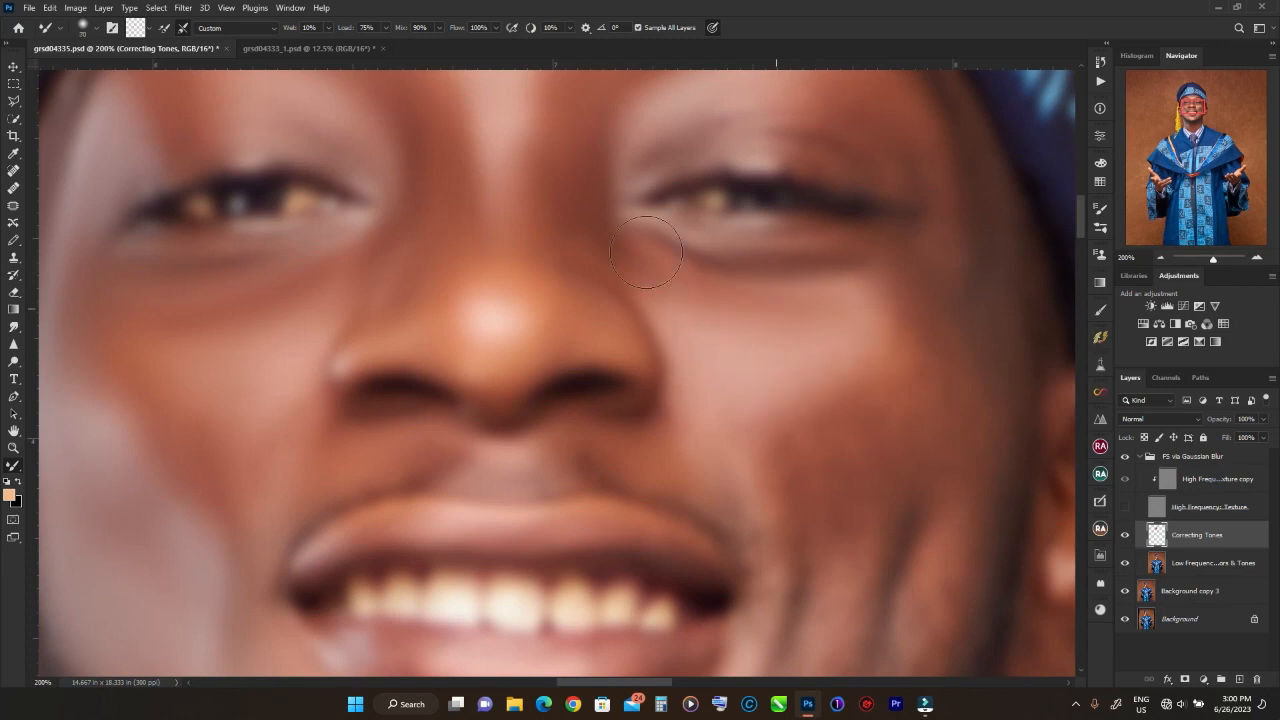
- Blend the outer cheek and soften the smile creases at the image's right with a larger brush
{"action": "left_click_drag", "start_coordinate": [906, 265], "coordinate": [717, 340]}
{"action": "key", "text": "bracketright"}
{"action": "key", "text": "bracketright"}
{"action": "key", "text": "bracketright"}
{"action": "key", "text": "bracketright"}
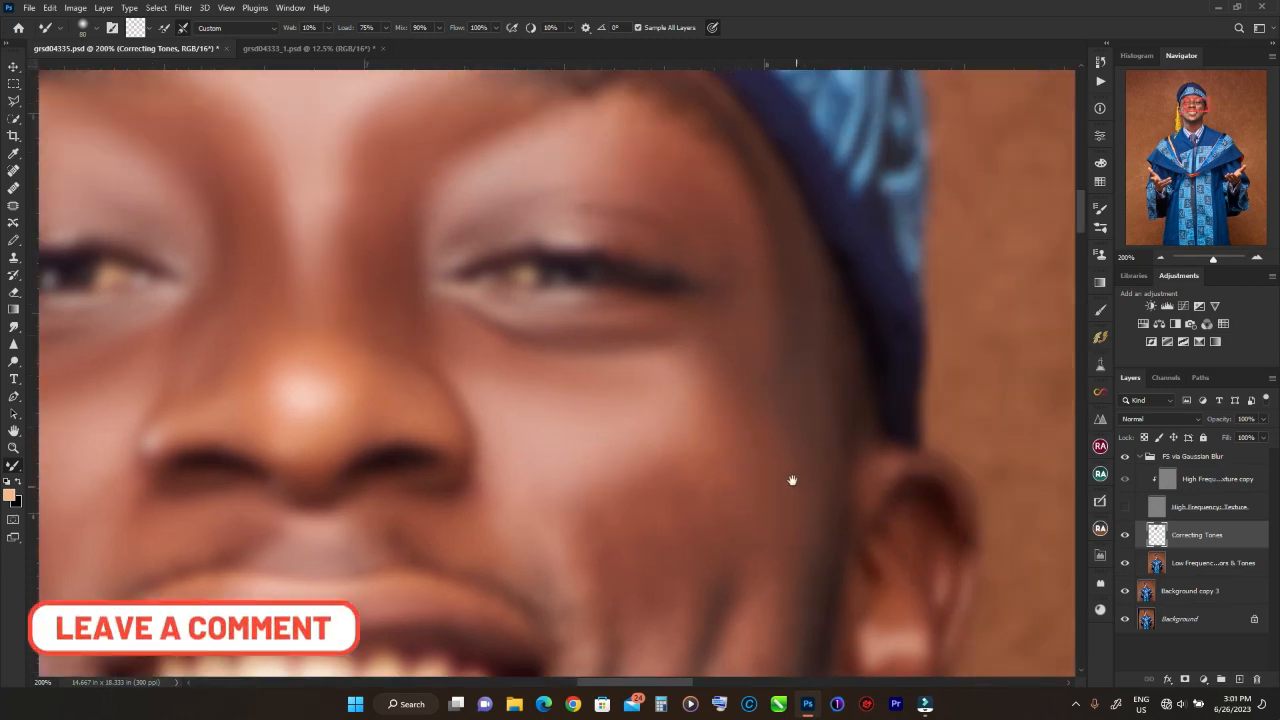
{"action": "left_click_drag", "start_coordinate": [791, 477], "coordinate": [861, 287]}
{"action": "mouse_move", "coordinate": [621, 320]}
{"action": "left_mouse_down"}
{"action": "mouse_move", "coordinate": [717, 386]}
{"action": "mouse_move", "coordinate": [611, 331]}
{"action": "mouse_move", "coordinate": [735, 445]}
{"action": "left_mouse_up"}
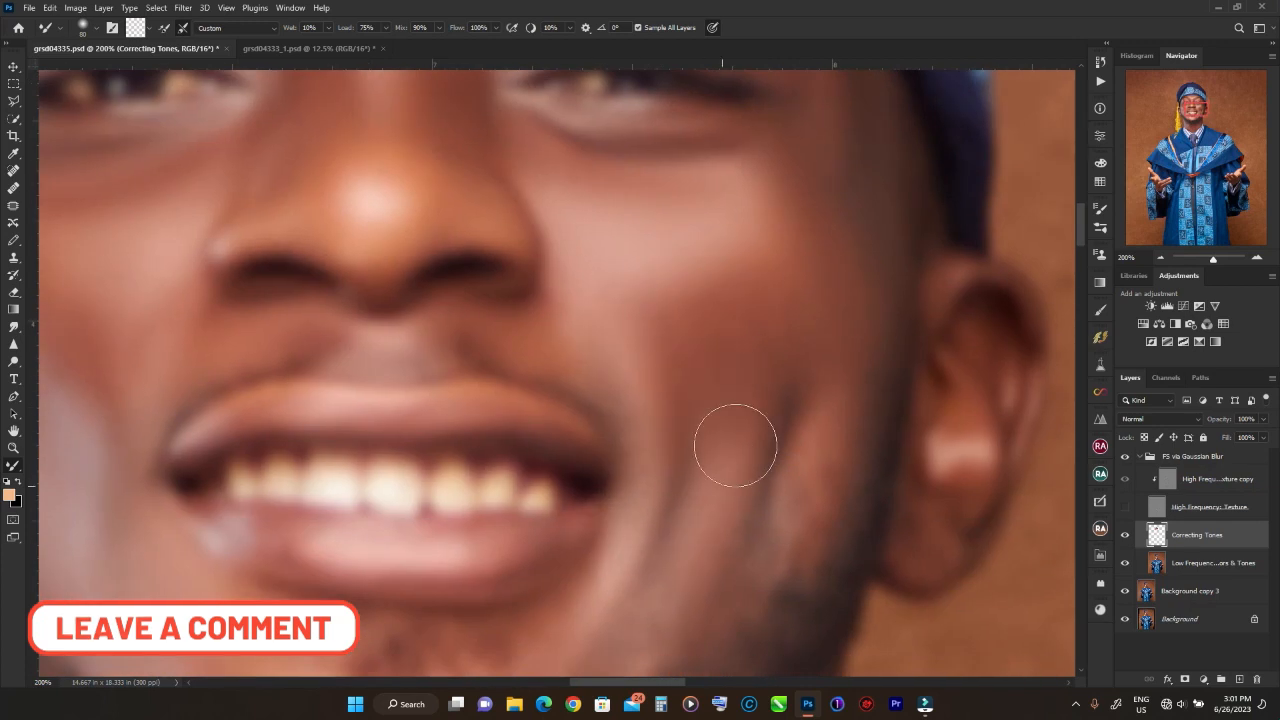
- Blend the dark patch and highlights on the chin between the lower lip and the beard
{"action": "scroll", "coordinate": [783, 349], "scroll_direction": "down", "scroll_amount": 3}
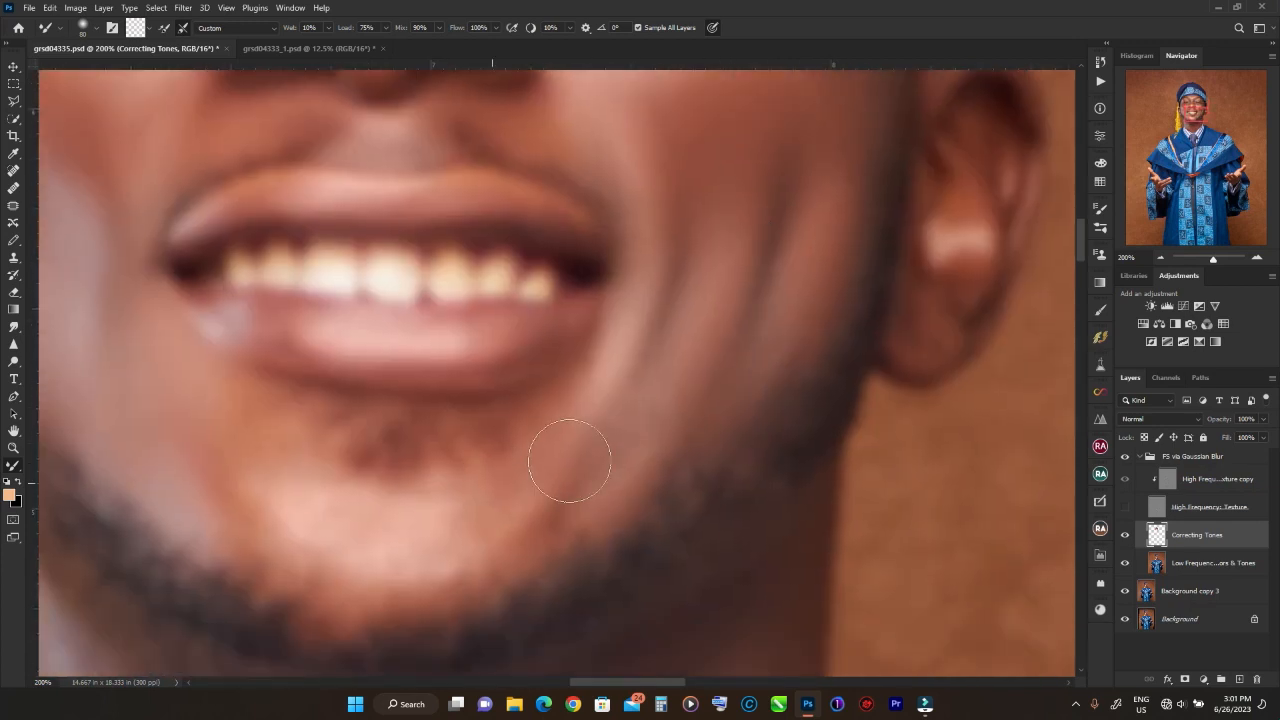
{"action": "mouse_move", "coordinate": [455, 488]}
{"action": "left_mouse_down"}
{"action": "mouse_move", "coordinate": [486, 423]}
{"action": "mouse_move", "coordinate": [294, 393]}
{"action": "mouse_move", "coordinate": [473, 539]}
{"action": "mouse_move", "coordinate": [408, 575]}
{"action": "left_mouse_up"}
{"action": "key", "text": "bracketright"}
{"action": "key", "text": "bracketright"}
{"action": "key", "text": "bracketright"}
{"action": "left_click_drag", "start_coordinate": [475, 545], "coordinate": [300, 511]}
- Smooth the tones inside both ears with a much smaller brush
{"action": "key", "text": "bracketleft"}
{"action": "key", "text": "bracketleft"}
{"action": "key", "text": "bracketleft"}
{"action": "key", "text": "bracketleft"}
{"action": "key", "text": "bracketleft"}
{"action": "key", "text": "bracketleft"}
{"action": "key", "text": "bracketleft"}
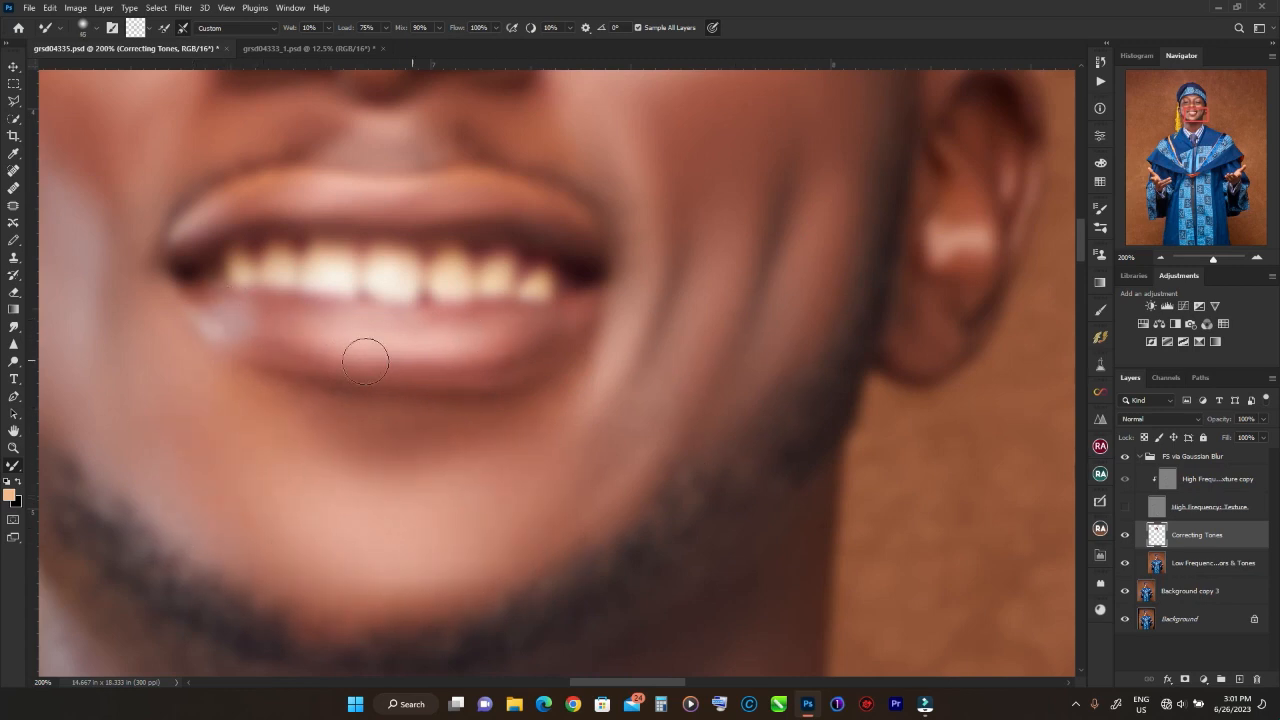
{"action": "left_click_drag", "start_coordinate": [960, 234], "coordinate": [694, 377]}
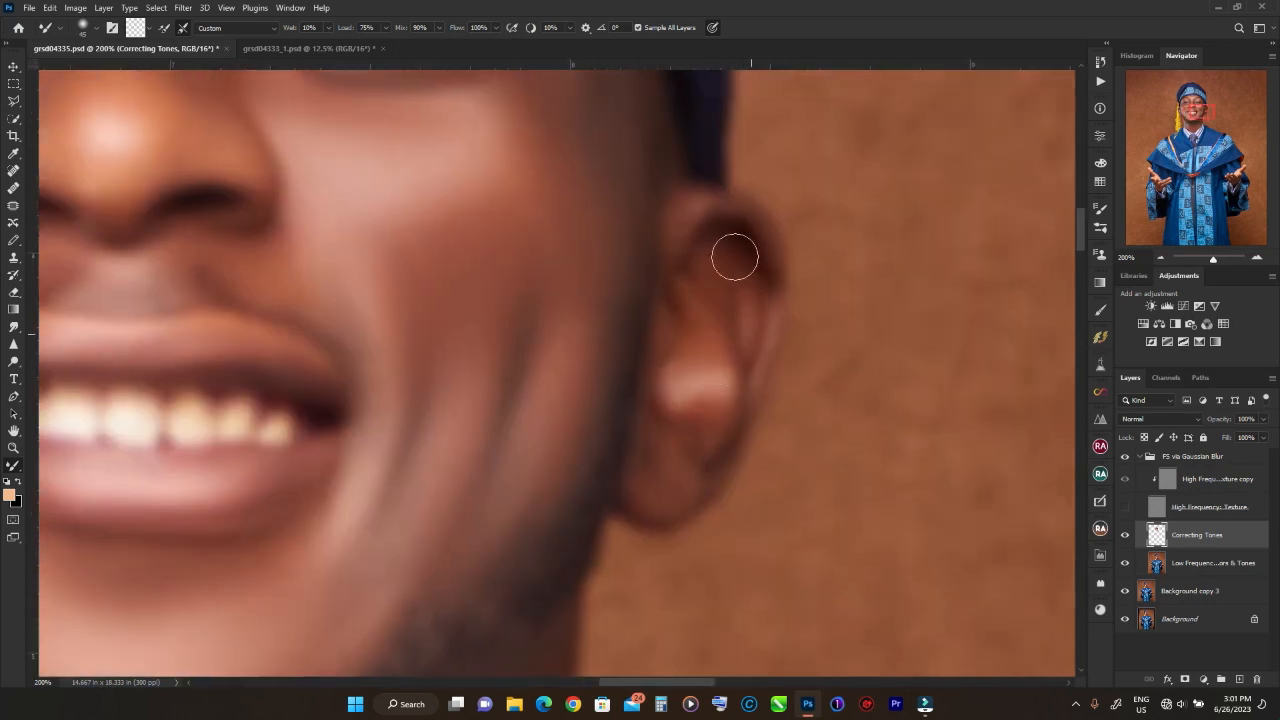
{"action": "left_click_drag", "start_coordinate": [606, 277], "coordinate": [1200, 258]}
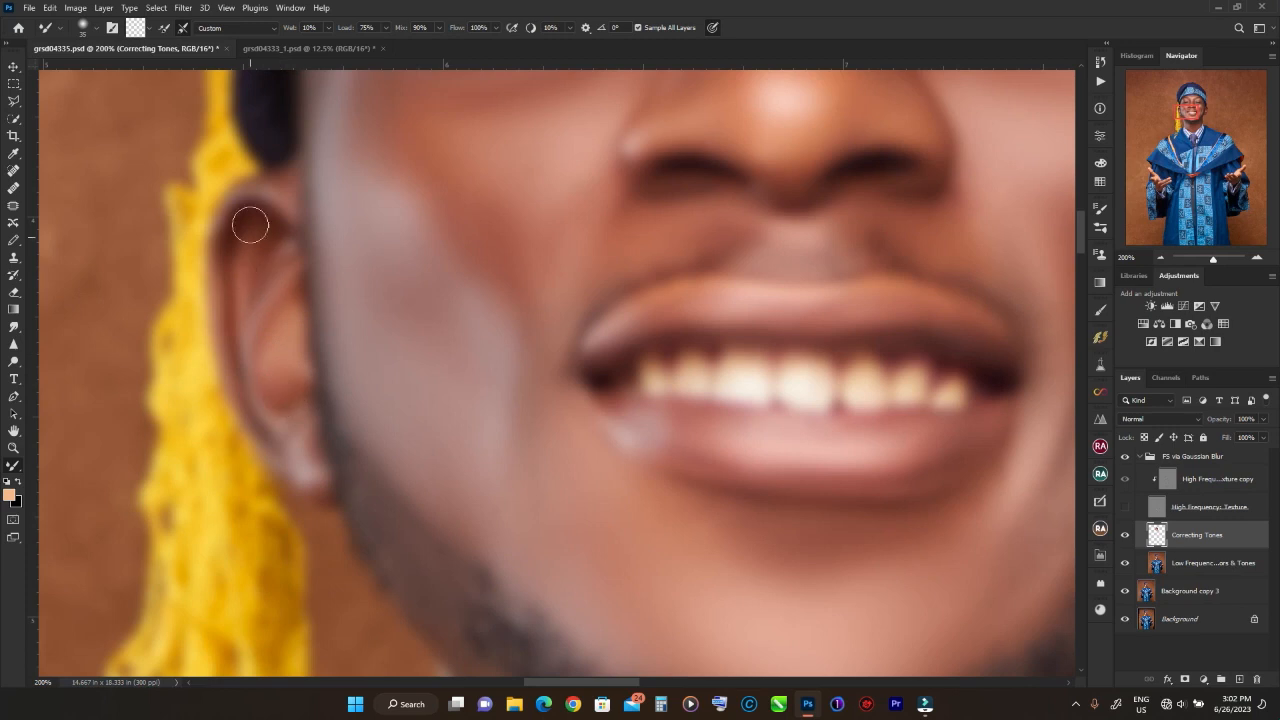
- Blend the pale, patchy highlight down the neck at the image's left with a larger brush
{"action": "scroll", "coordinate": [514, 463], "scroll_direction": "down", "scroll_amount": 10}
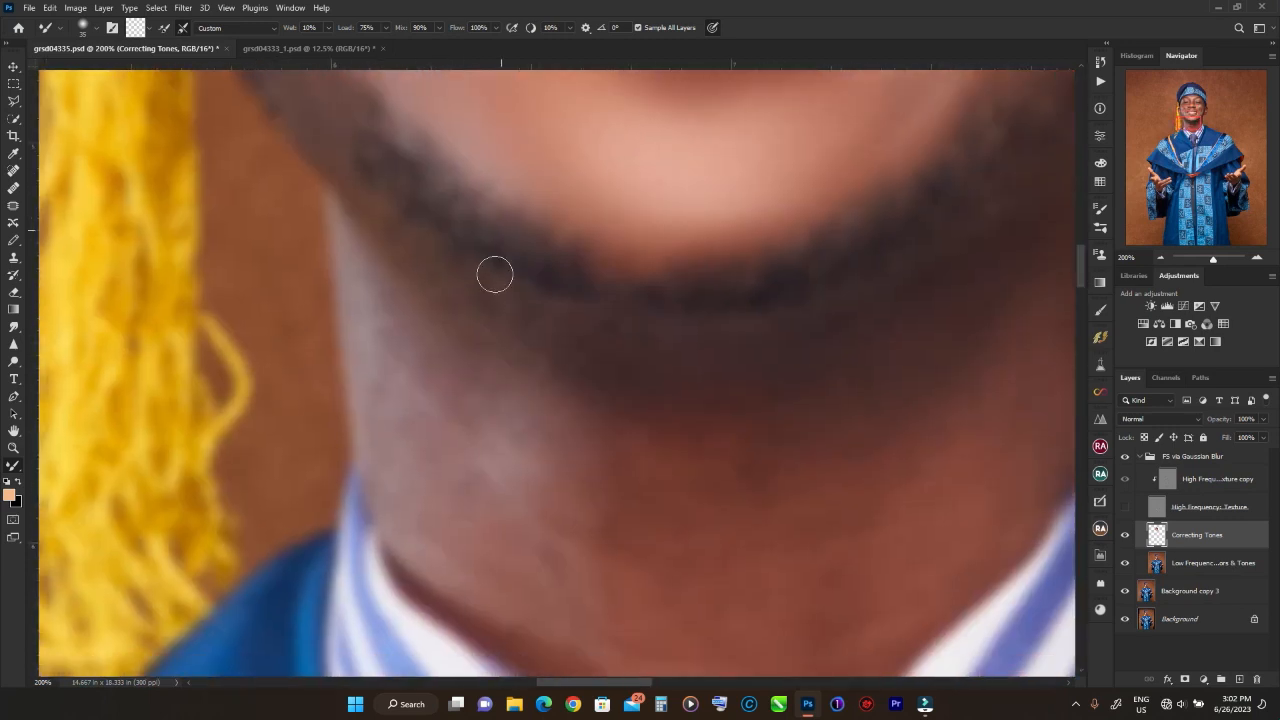
{"action": "key", "text": "]"}
{"action": "key", "text": "]"}
{"action": "key", "text": "]"}
{"action": "key", "text": "]"}
{"action": "key", "text": "]"}
{"action": "key", "text": "]"}
{"action": "left_click_drag", "start_coordinate": [476, 397], "coordinate": [462, 517]}
- Blend the patchy tones across the front of the neck below the beard with a larger brush
{"action": "mouse_move", "coordinate": [726, 466]}
{"action": "left_mouse_down"}
{"action": "mouse_move", "coordinate": [669, 314]}
{"action": "mouse_move", "coordinate": [646, 301]}
{"action": "left_mouse_up"}
{"action": "key", "text": "["}
{"action": "key", "text": "["}
{"action": "key", "text": "]"}
{"action": "key", "text": "]"}
{"action": "key", "text": "]"}
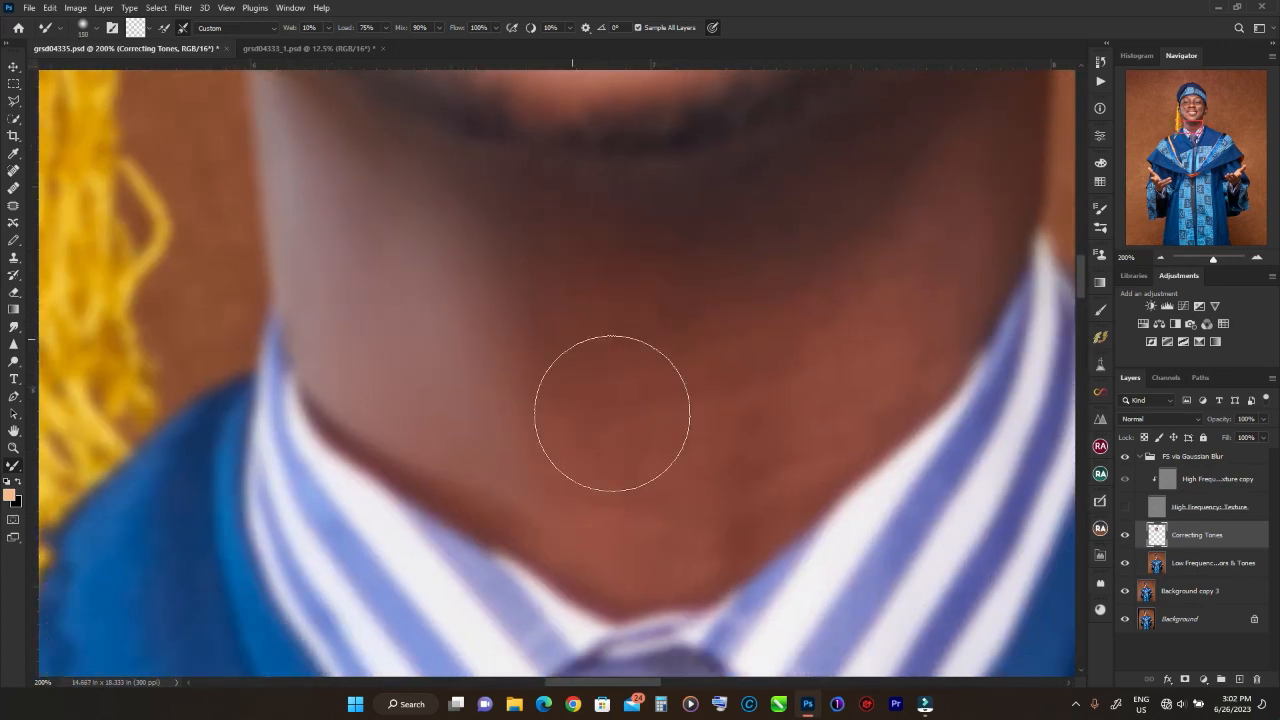
{"action": "left_click_drag", "start_coordinate": [751, 269], "coordinate": [571, 409]}
- Smooth the shadowed side of the neck under the jaw at the image's right with a smaller brush
{"action": "key", "text": "["}
{"action": "key", "text": "["}
{"action": "key", "text": "["}
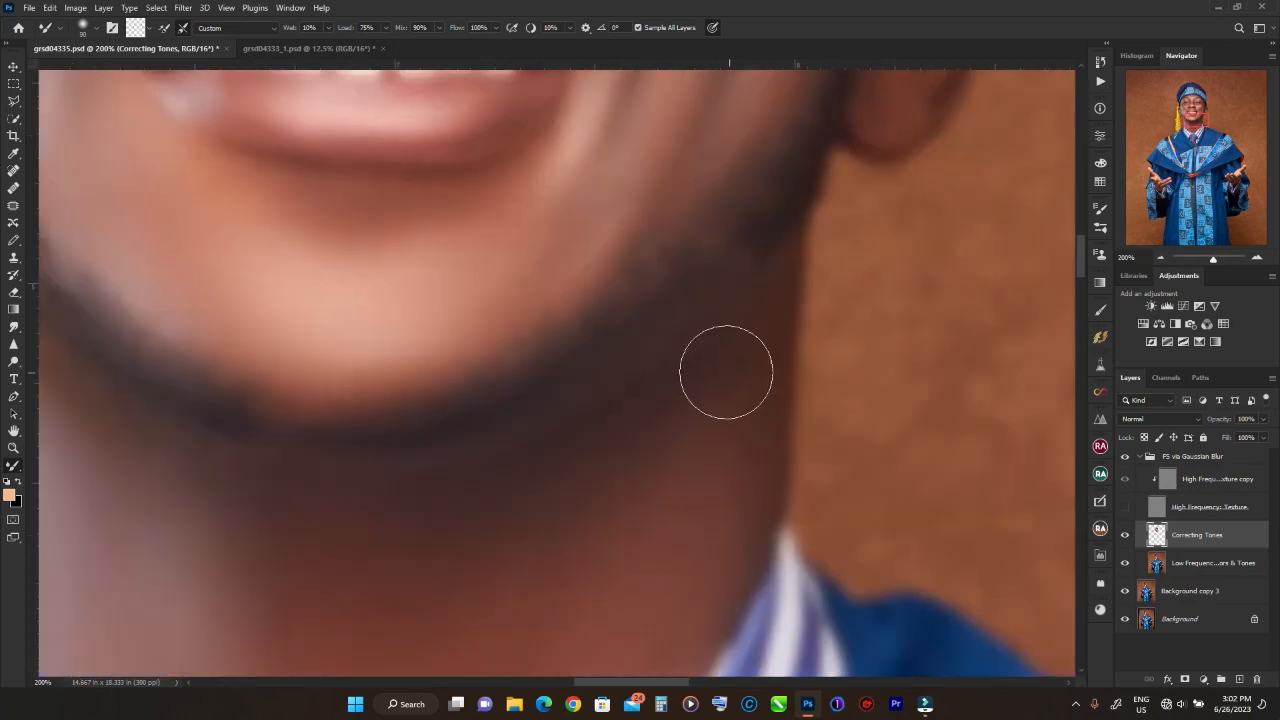
{"action": "left_click_drag", "start_coordinate": [786, 297], "coordinate": [723, 371]}
{"action": "left_click_drag", "start_coordinate": [766, 277], "coordinate": [760, 331]}
{"action": "left_click_drag", "start_coordinate": [508, 604], "coordinate": [863, 223]}
{"action": "left_click_drag", "start_coordinate": [816, 608], "coordinate": [703, 424]}
- Blend the skin at the base of the neck along the shirt collar with a smaller brush
{"action": "key", "text": "["}
{"action": "key", "text": "["}
{"action": "key", "text": "["}
{"action": "key", "text": "["}
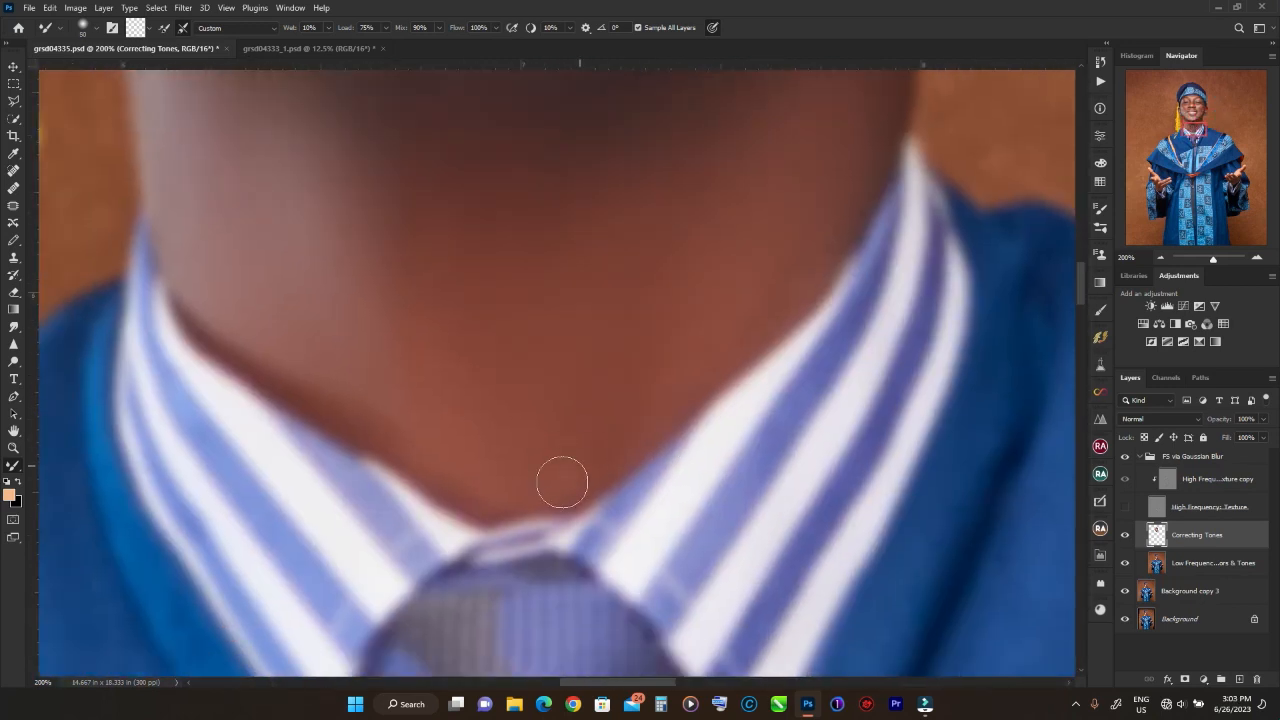
- Smooth the tones on the thumb, palm and fingertips of the hand at the image's left
{"action": "left_click_drag", "start_coordinate": [1195, 128], "coordinate": [1162, 173]}
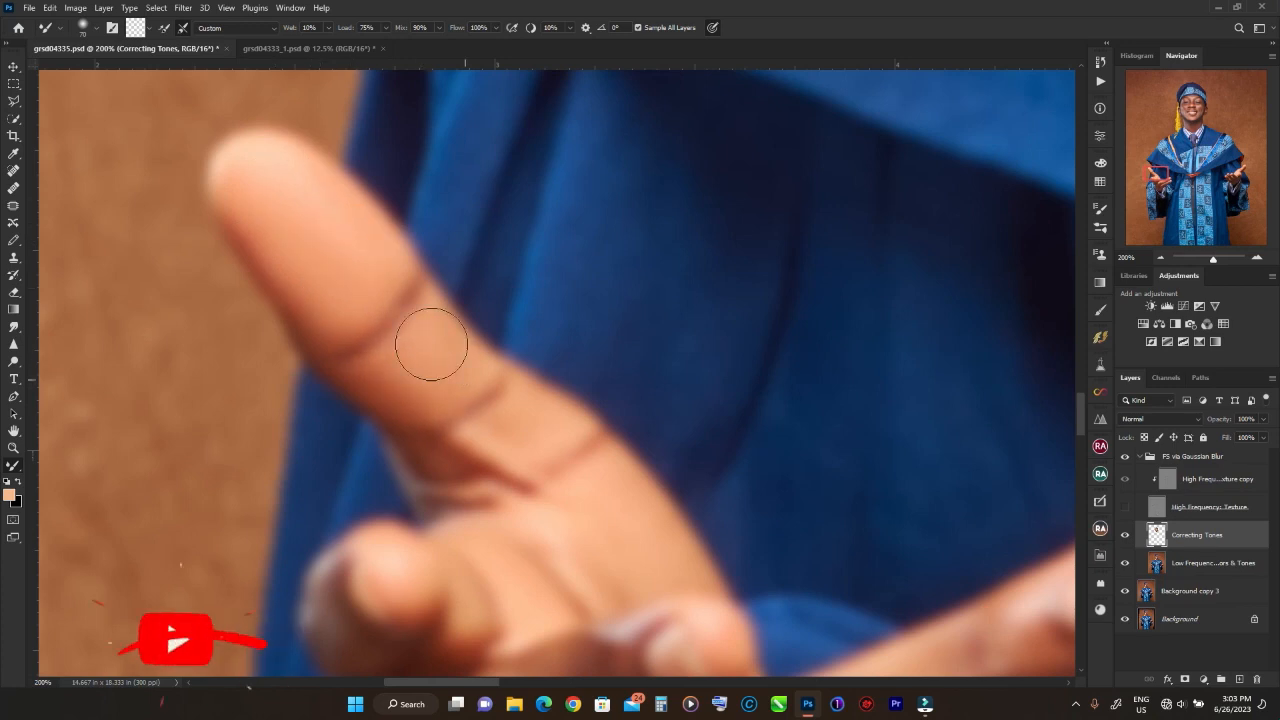
{"action": "scroll", "coordinate": [552, 496], "scroll_direction": "down", "scroll_amount": 3}
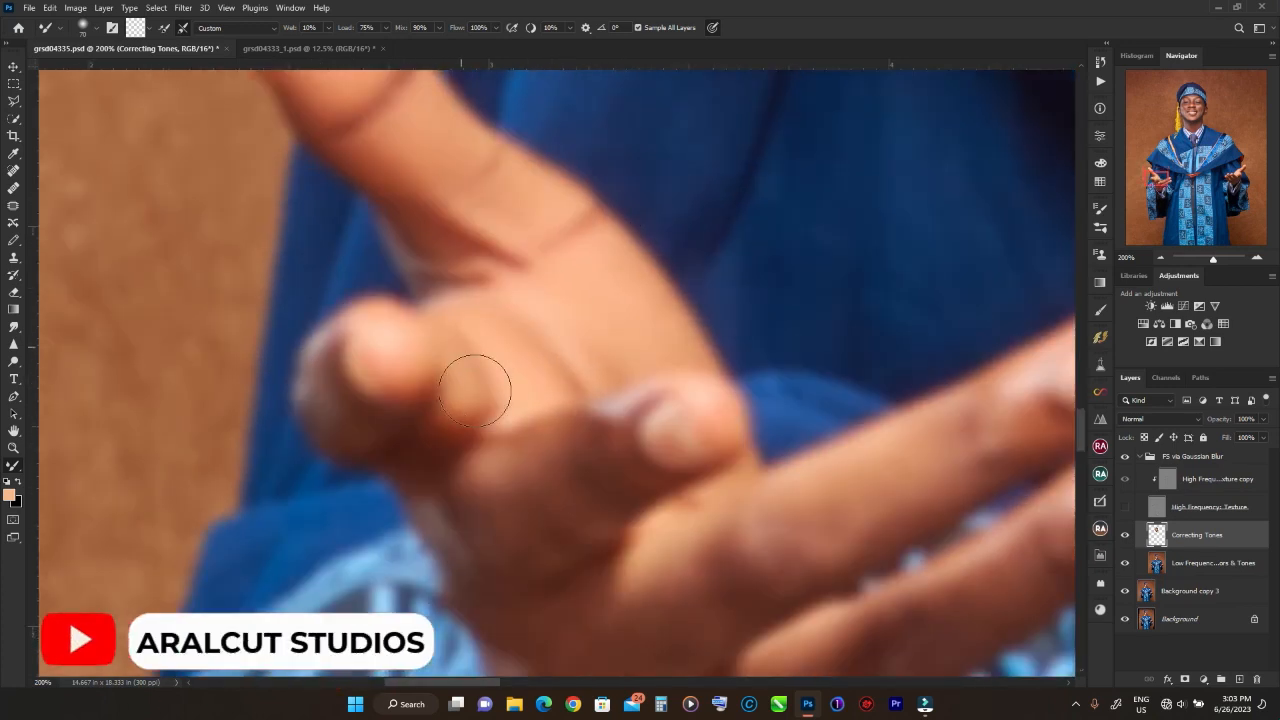
{"action": "left_click_drag", "start_coordinate": [351, 396], "coordinate": [319, 352]}
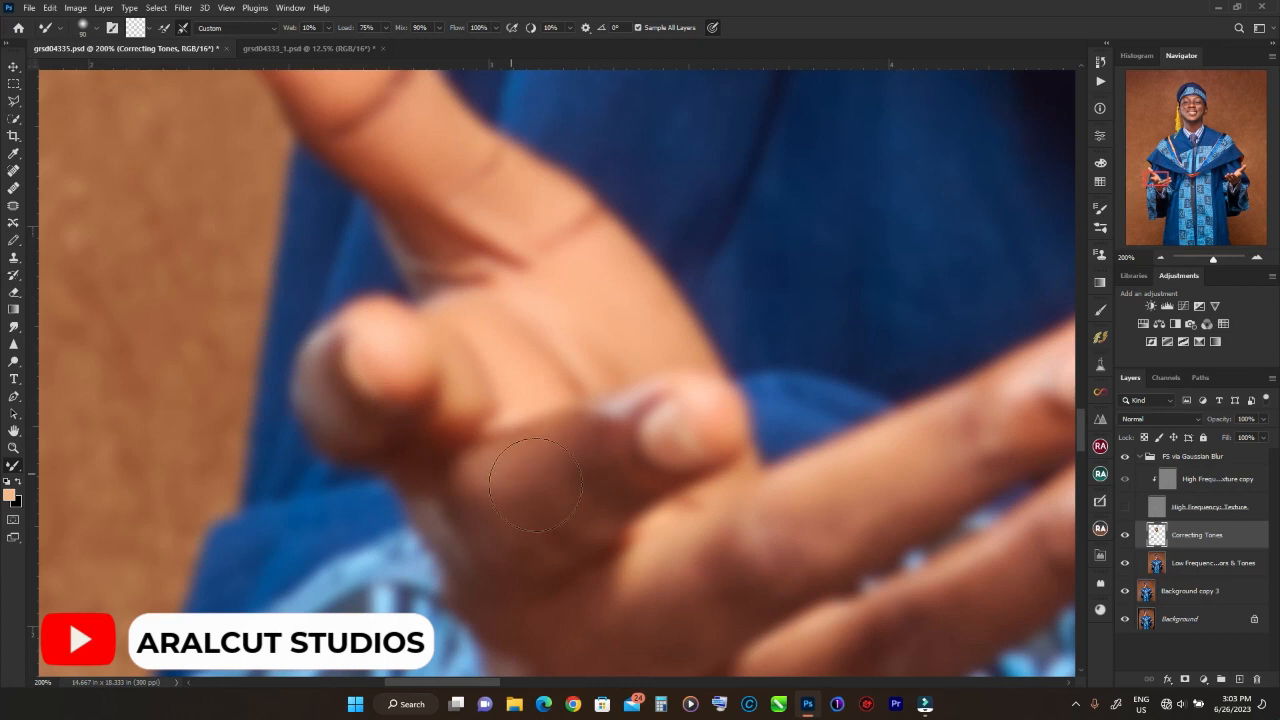
{"action": "left_click_drag", "start_coordinate": [648, 420], "coordinate": [530, 242]}
{"action": "mouse_move", "coordinate": [724, 358]}
{"action": "left_mouse_down"}
{"action": "mouse_move", "coordinate": [623, 349]}
{"action": "mouse_move", "coordinate": [553, 465]}
{"action": "mouse_move", "coordinate": [504, 418]}
{"action": "left_mouse_up"}
{"action": "left_click_drag", "start_coordinate": [815, 420], "coordinate": [681, 343]}
- Blend the long fingers, heel of the palm and wrist of the same hand, varying the brush size
{"action": "key", "text": "["}
{"action": "key", "text": "["}
{"action": "key", "text": "["}
{"action": "key", "text": "["}
{"action": "mouse_move", "coordinate": [806, 272]}
{"action": "left_mouse_down"}
{"action": "mouse_move", "coordinate": [846, 263]}
{"action": "mouse_move", "coordinate": [843, 289]}
{"action": "left_mouse_up"}
{"action": "key", "text": "]"}
{"action": "key", "text": "]"}
{"action": "mouse_move", "coordinate": [633, 386]}
{"action": "left_mouse_down"}
{"action": "mouse_move", "coordinate": [659, 413]}
{"action": "mouse_move", "coordinate": [591, 287]}
{"action": "left_mouse_up"}
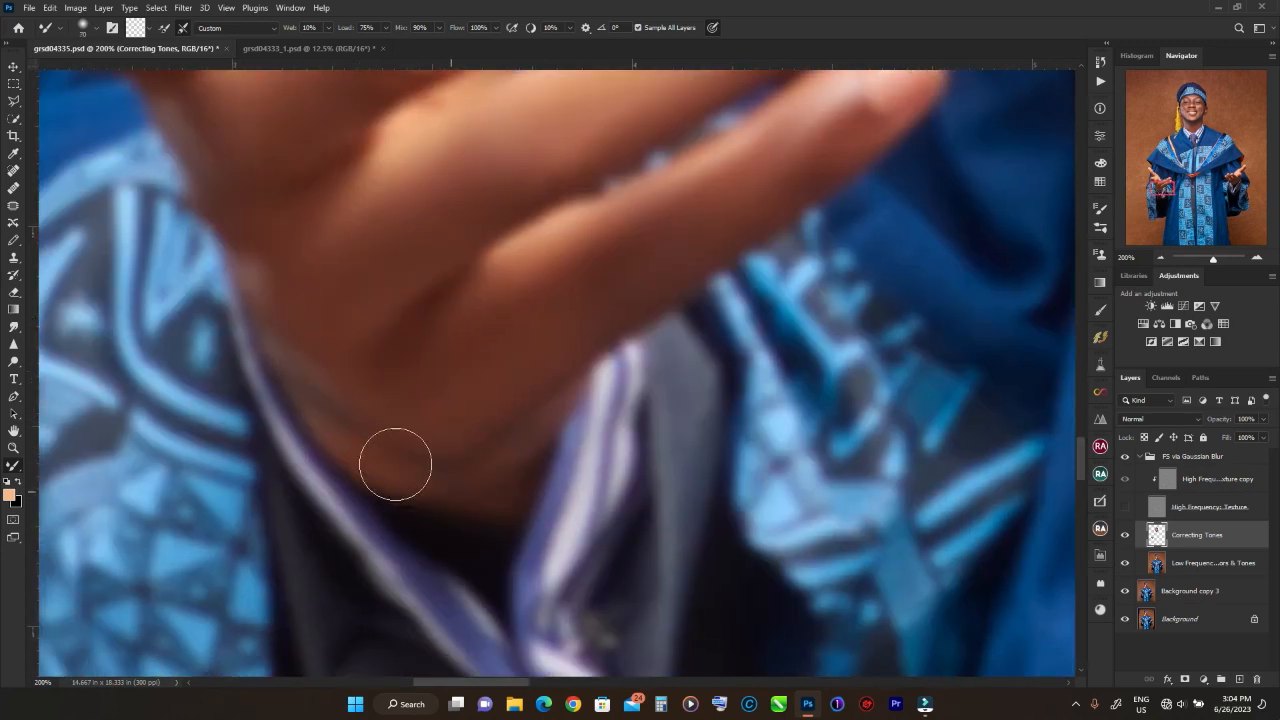
{"action": "left_click_drag", "start_coordinate": [738, 217], "coordinate": [594, 417]}
- Smooth the tones on the thumb, palm and fingers of the hand at the image's right
{"action": "left_click", "coordinate": [1231, 173]}
{"action": "mouse_move", "coordinate": [1045, 145]}
{"action": "left_mouse_down"}
{"action": "mouse_move", "coordinate": [706, 309]}
{"action": "mouse_move", "coordinate": [799, 363]}
{"action": "left_mouse_up"}
{"action": "left_click_drag", "start_coordinate": [676, 534], "coordinate": [801, 306]}
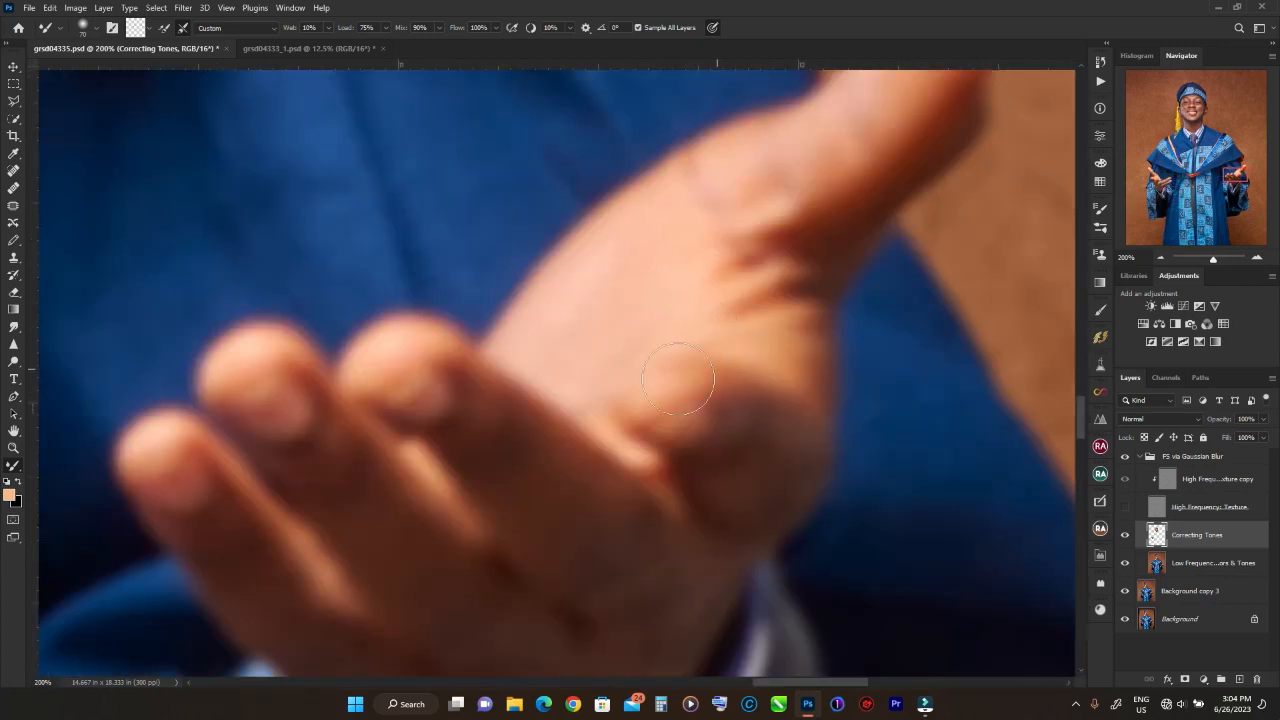
{"action": "left_click_drag", "start_coordinate": [785, 491], "coordinate": [783, 358]}
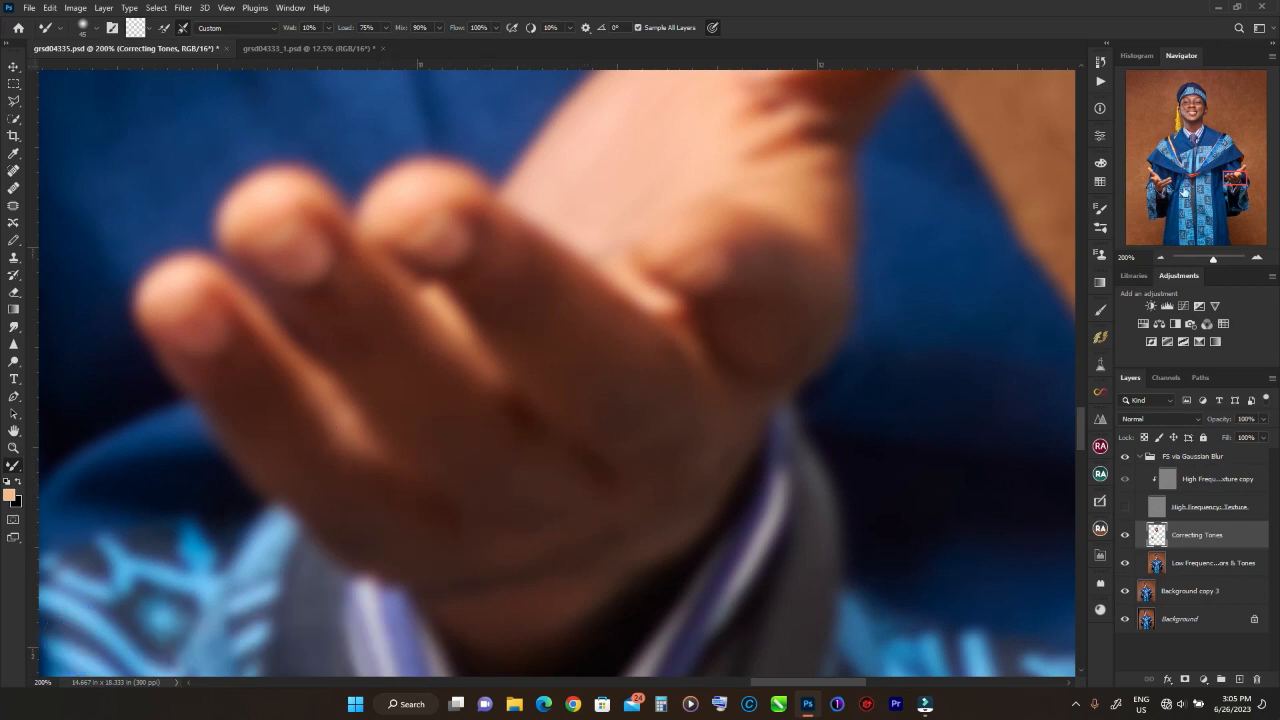
- Blend the creases in the plain blue gown beside the patterned panel at the image's right with a larger brush
{"action": "key", "text": "ctrl+minus"}
{"action": "key", "text": "ctrl+minus"}
{"action": "key", "text": "ctrl+minus"}
{"action": "key", "text": "ctrl+minus"}
{"action": "key", "text": "ctrl+plus"}
{"action": "key", "text": "ctrl+plus"}
{"action": "left_click_drag", "start_coordinate": [1242, 187], "coordinate": [1228, 193]}
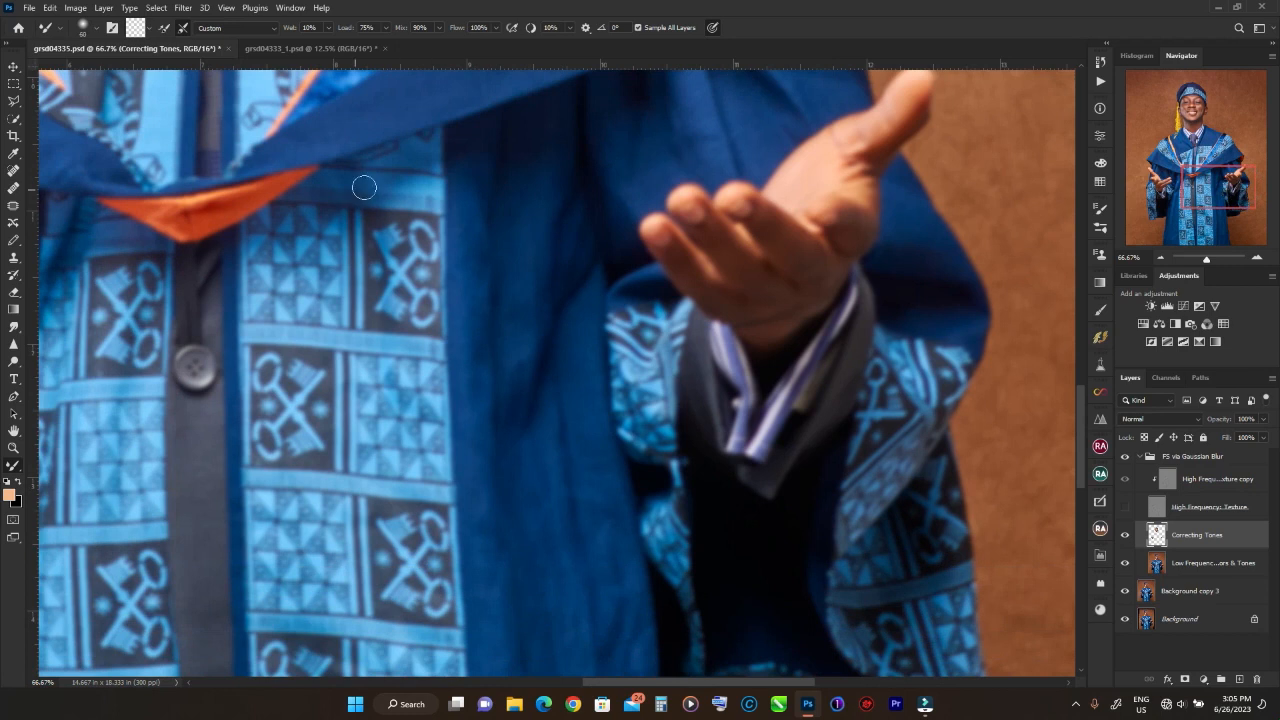
{"action": "key", "text": "bracketright"}
{"action": "key", "text": "bracketright"}
{"action": "left_click_drag", "start_coordinate": [480, 250], "coordinate": [491, 300]}
{"action": "left_click_drag", "start_coordinate": [475, 215], "coordinate": [487, 363]}
{"action": "mouse_move", "coordinate": [517, 217]}
{"action": "left_mouse_down"}
{"action": "mouse_move", "coordinate": [515, 317]}
{"action": "mouse_move", "coordinate": [490, 368]}
{"action": "mouse_move", "coordinate": [500, 517]}
{"action": "left_mouse_up"}
{"action": "left_click_drag", "start_coordinate": [499, 429], "coordinate": [511, 646]}
{"action": "left_click_drag", "start_coordinate": [573, 405], "coordinate": [591, 579]}
{"action": "left_click_drag", "start_coordinate": [568, 453], "coordinate": [593, 577]}
{"action": "left_click_drag", "start_coordinate": [639, 530], "coordinate": [627, 295]}
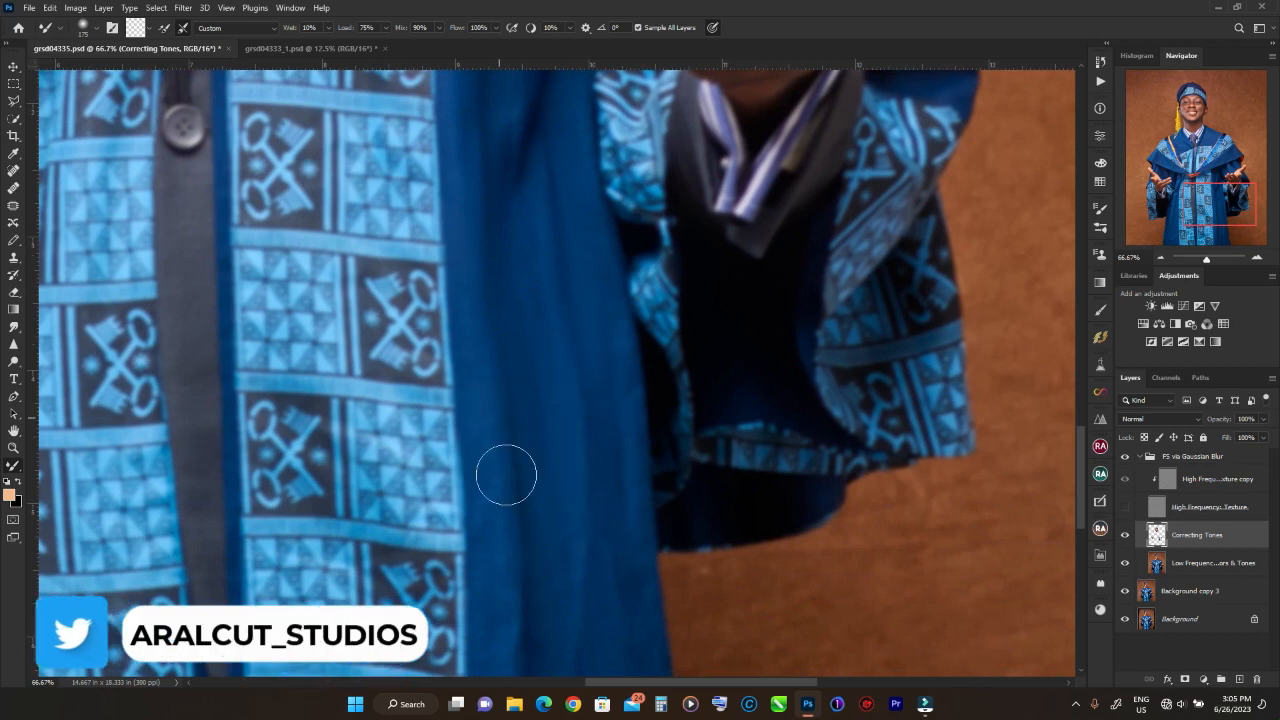
- Continue smoothing the plain blue gown at the image's right down to the bottom edge of the photo
{"action": "key", "text": "space"}
{"action": "left_click_drag", "start_coordinate": [650, 541], "coordinate": [650, 432]}
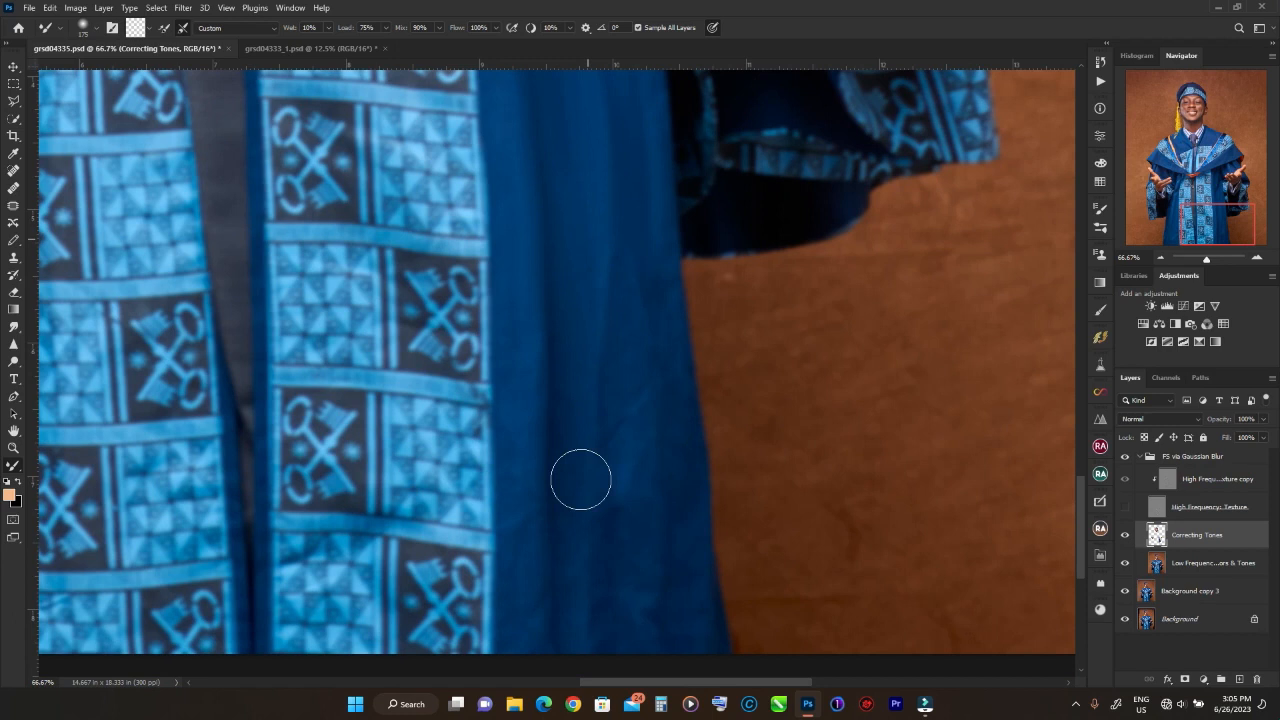
{"action": "key", "text": "space"}
{"action": "left_click_drag", "start_coordinate": [665, 610], "coordinate": [689, 399]}
- Smooth the lower plain blue part of the gown at the image's left
{"action": "left_click_drag", "start_coordinate": [1216, 234], "coordinate": [1179, 232]}
{"action": "mouse_move", "coordinate": [436, 389]}
{"action": "left_mouse_down"}
{"action": "mouse_move", "coordinate": [390, 339]}
{"action": "mouse_move", "coordinate": [423, 167]}
{"action": "mouse_move", "coordinate": [395, 344]}
{"action": "mouse_move", "coordinate": [494, 137]}
{"action": "mouse_move", "coordinate": [490, 241]}
{"action": "mouse_move", "coordinate": [457, 335]}
{"action": "left_mouse_up"}
{"action": "key", "text": "space"}
{"action": "left_click_drag", "start_coordinate": [553, 335], "coordinate": [551, 365]}
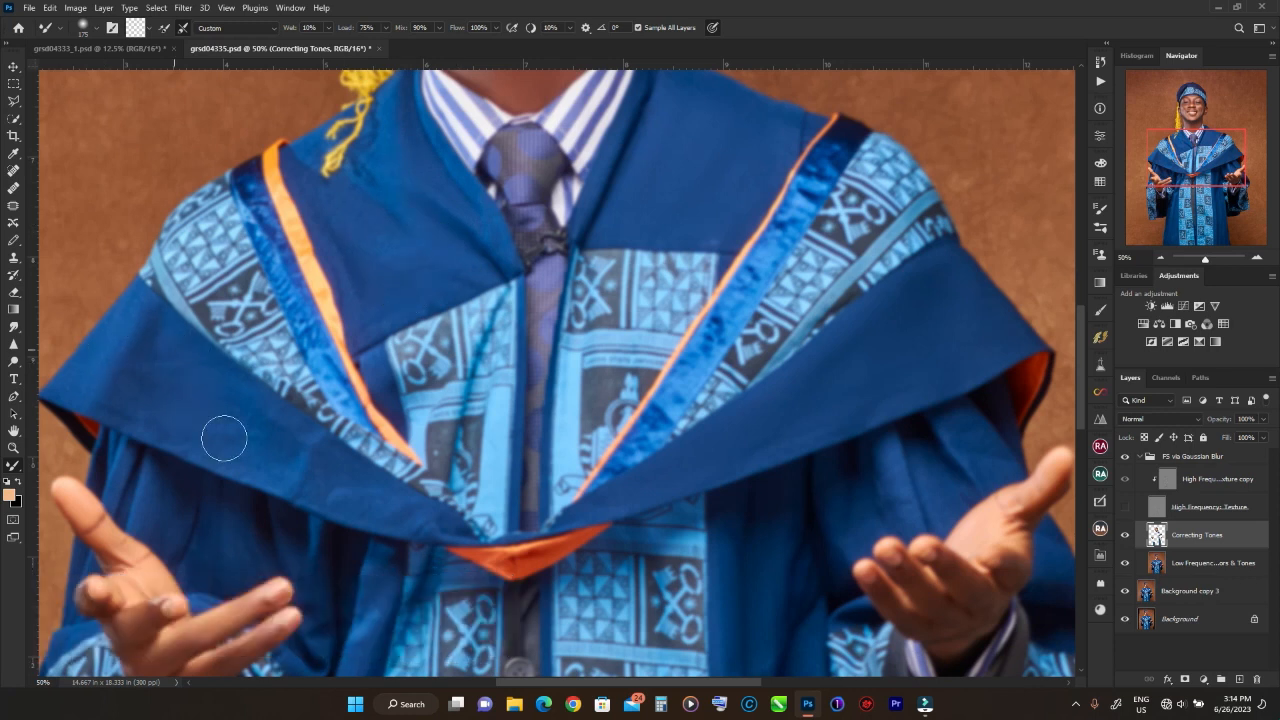
- Blend the creases in the plain blue cape and the gown folds below it at the image's left
{"action": "left_click_drag", "start_coordinate": [424, 450], "coordinate": [538, 464]}
{"action": "left_click_drag", "start_coordinate": [633, 565], "coordinate": [572, 150]}
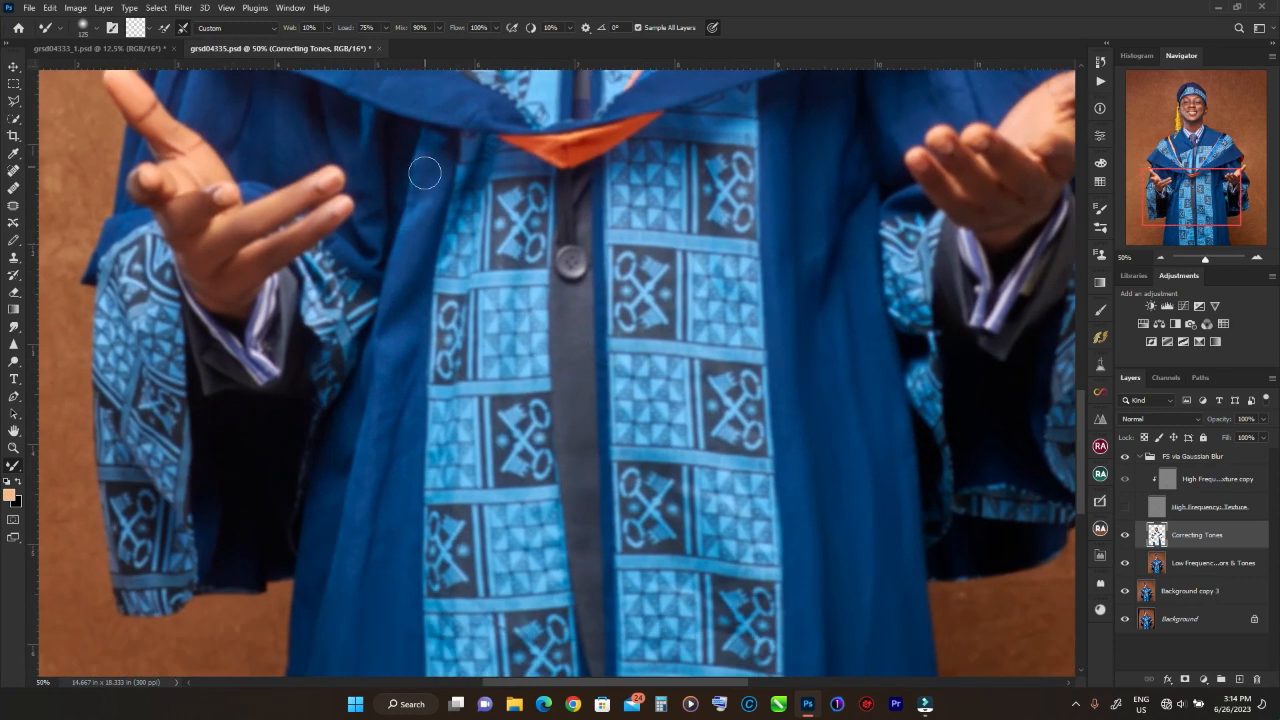
{"action": "left_click_drag", "start_coordinate": [319, 541], "coordinate": [345, 321]}
- Show the High Frequency Texture layer again and collapse the FS via Gaussian Blur group
{"action": "left_click_drag", "start_coordinate": [1190, 110], "coordinate": [1213, 155]}
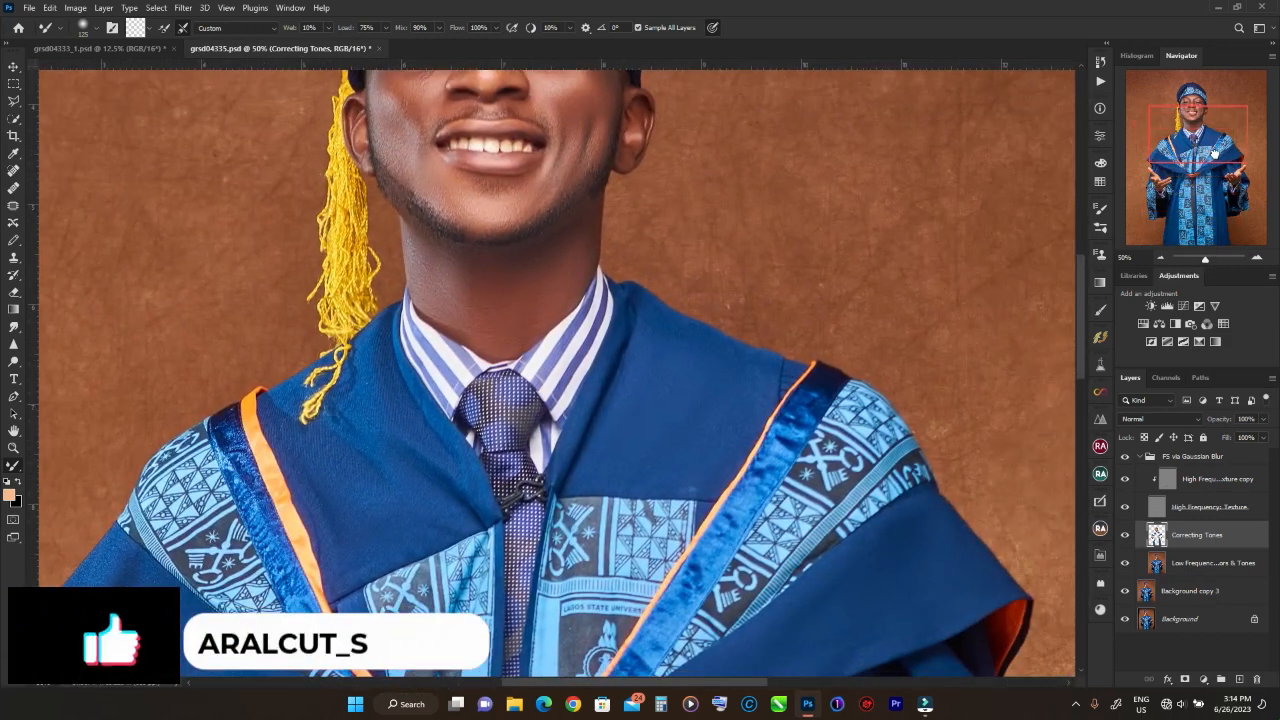
{"action": "left_click", "coordinate": [1139, 458]}
- Compare the gown and face with the FS via Gaussian Blur group hidden and shown
{"action": "left_click", "coordinate": [1125, 457]}
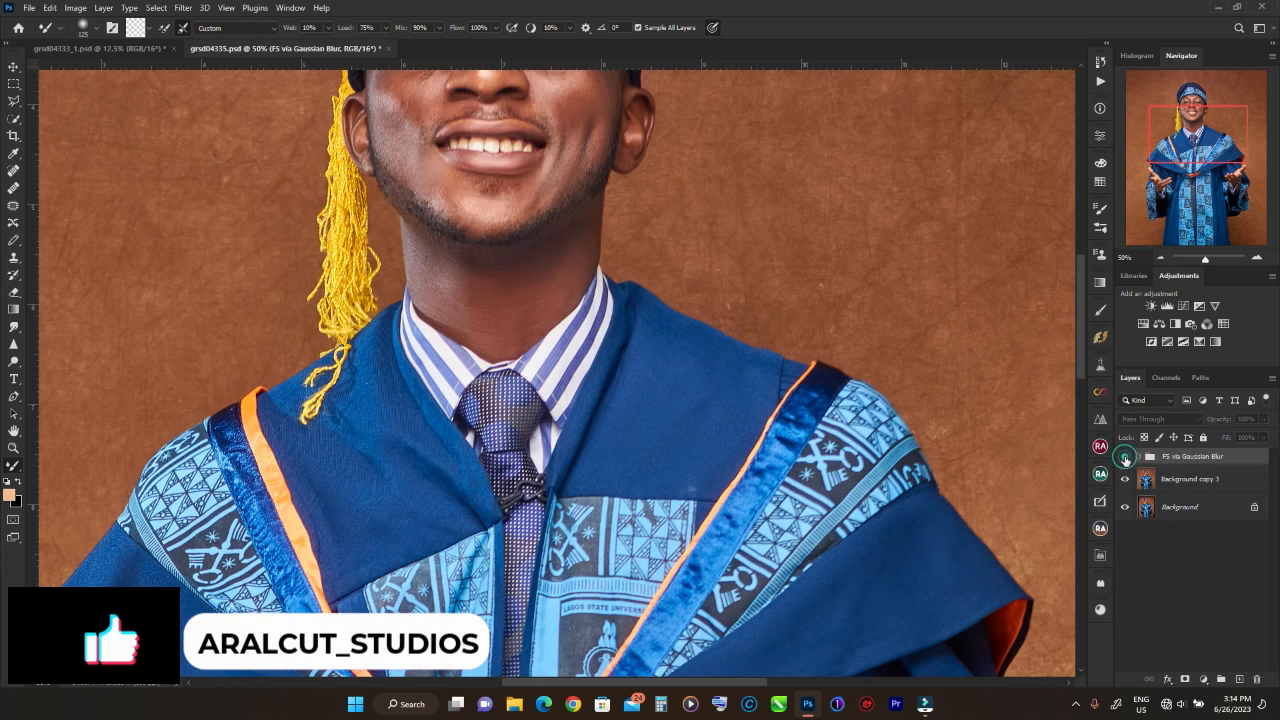
{"action": "left_click_drag", "start_coordinate": [1187, 142], "coordinate": [1188, 160]}
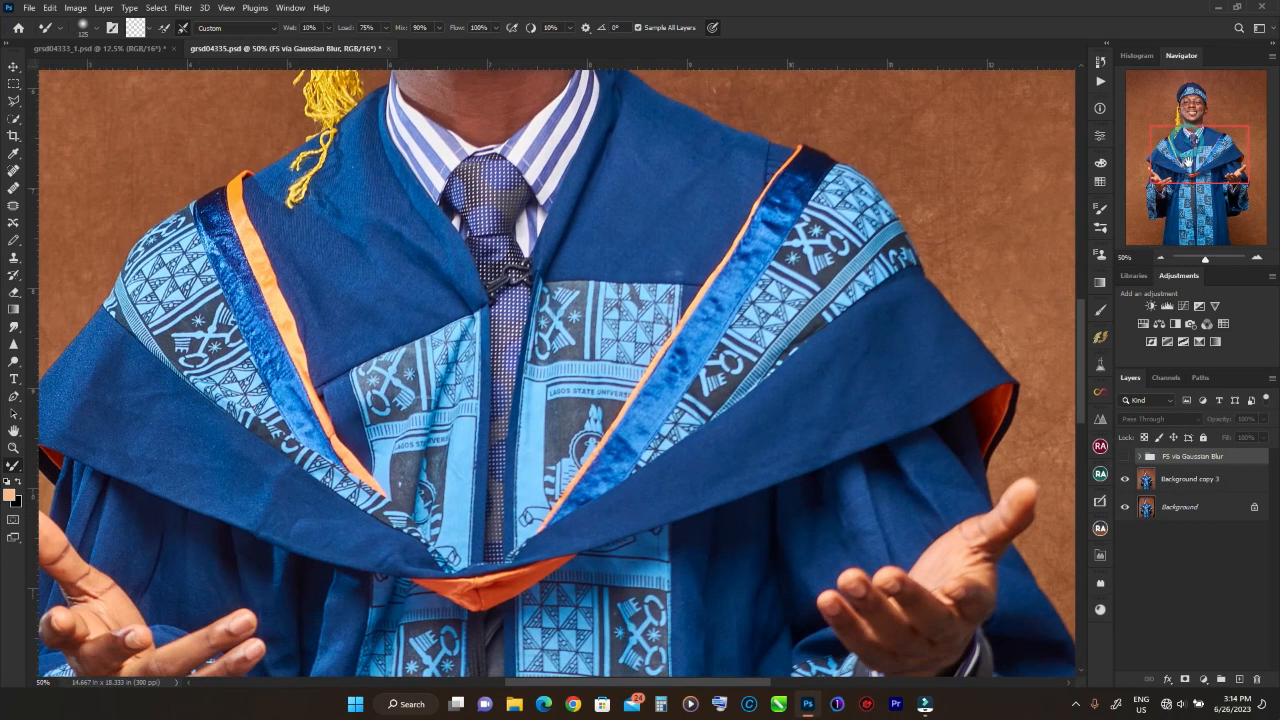
{"action": "left_click", "coordinate": [1125, 457]}
{"action": "left_click", "coordinate": [1125, 457]}
{"action": "left_click_drag", "start_coordinate": [1187, 138], "coordinate": [1187, 98]}
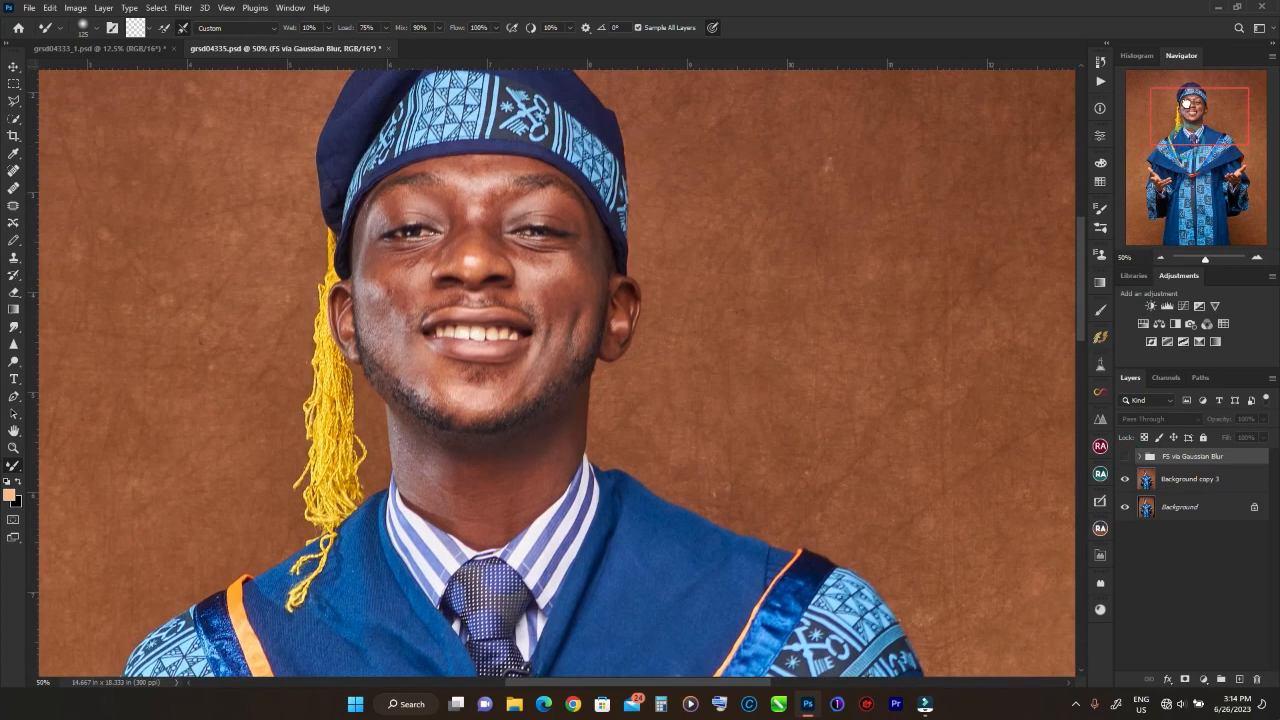
{"action": "left_click", "coordinate": [1124, 458]}
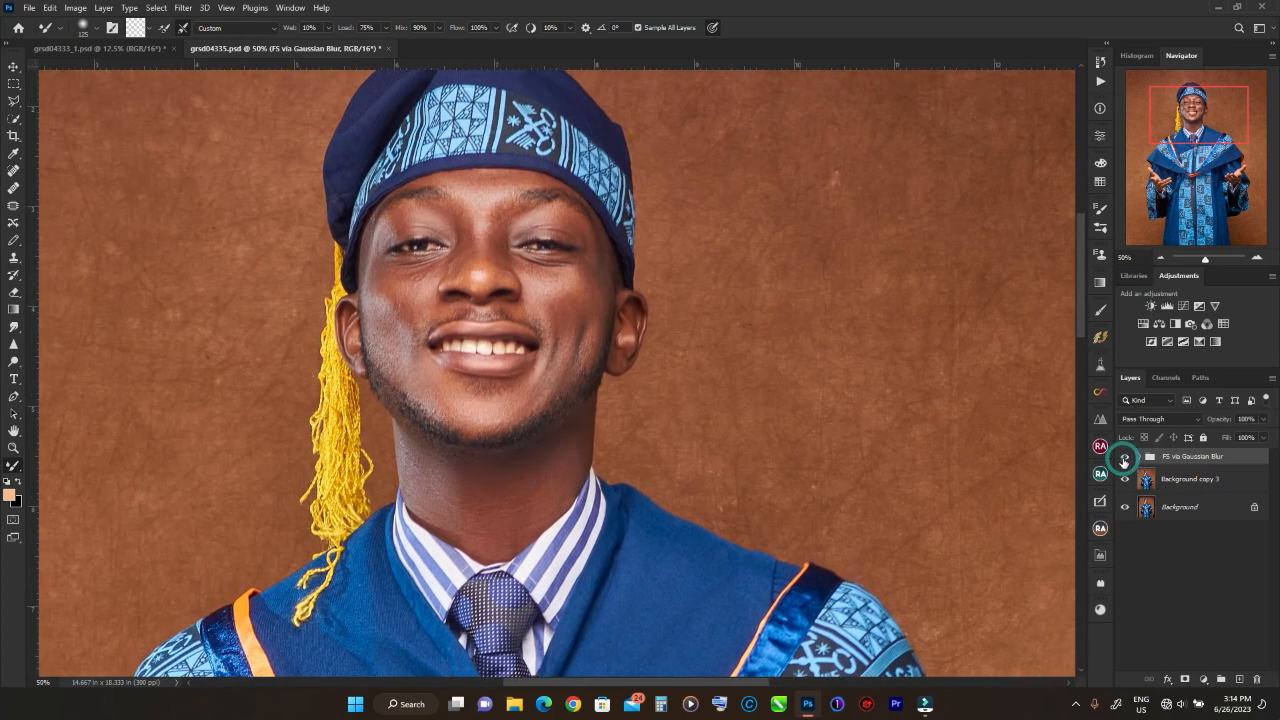
- Examine the face at 100% with the frequency separation group switched off and on
{"action": "key", "text": "ctrl+plus"}
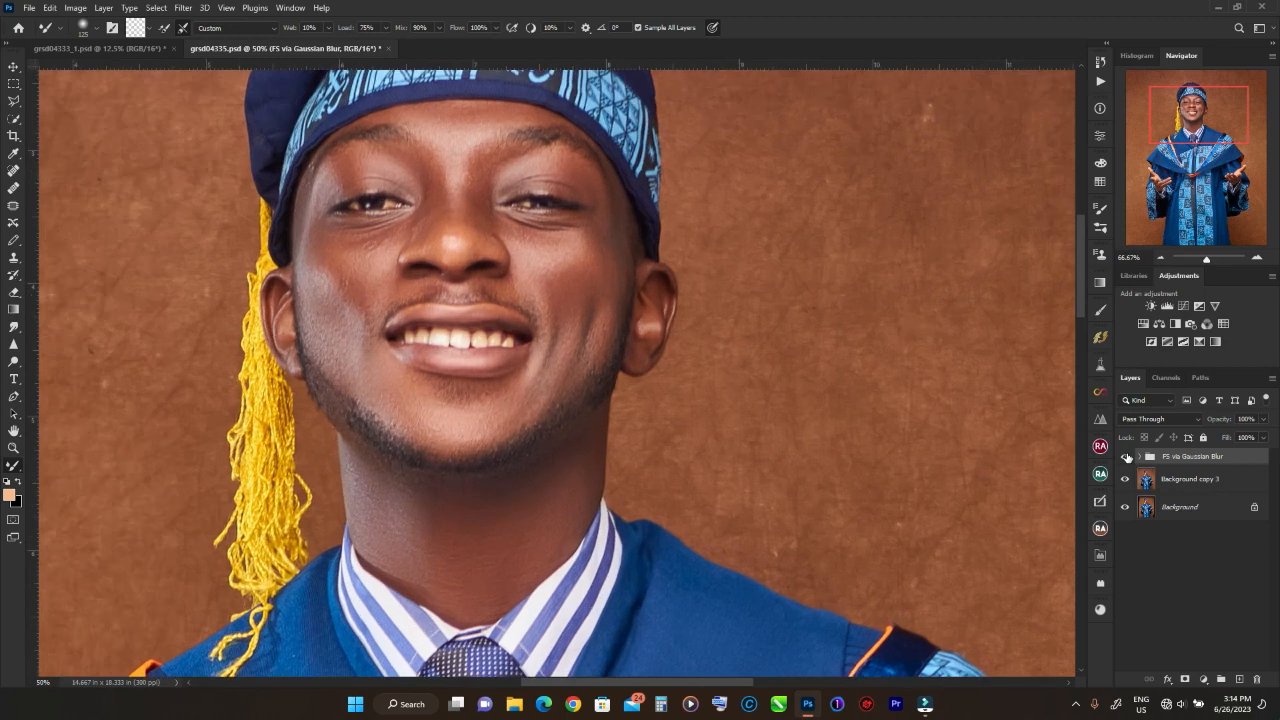
{"action": "key", "text": "ctrl+plus"}
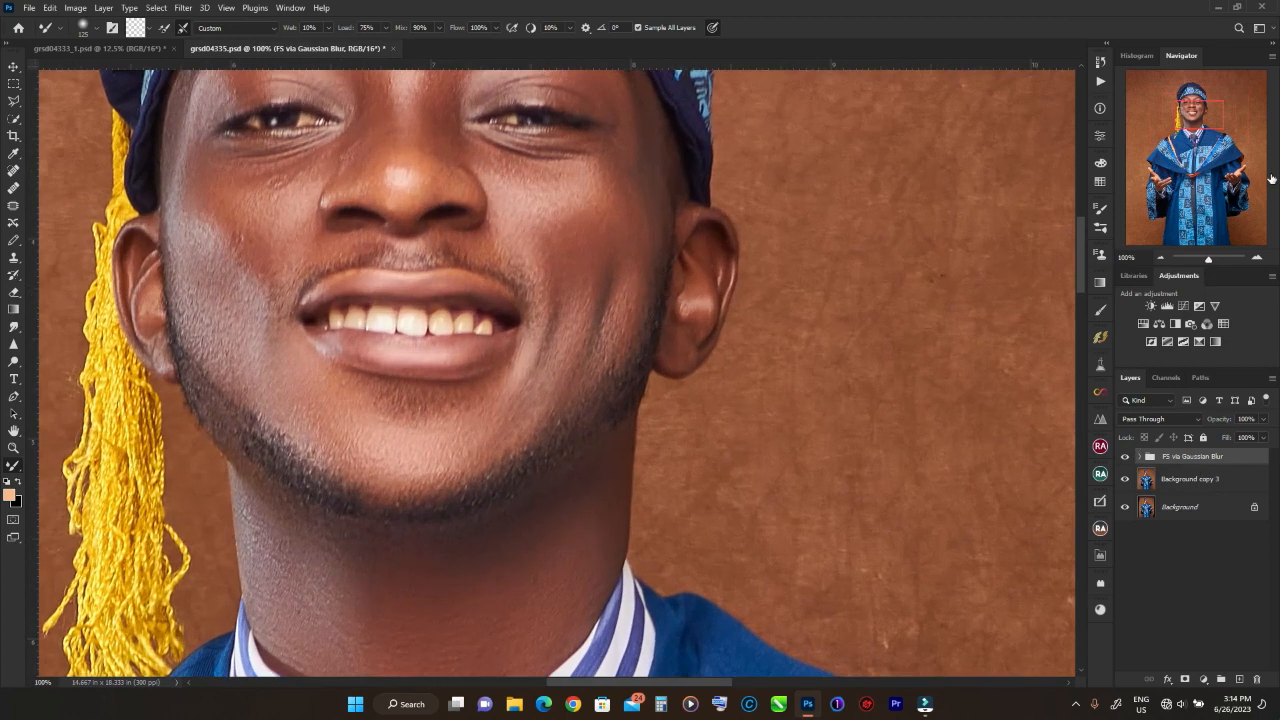
{"action": "left_click_drag", "start_coordinate": [1211, 111], "coordinate": [1205, 104]}
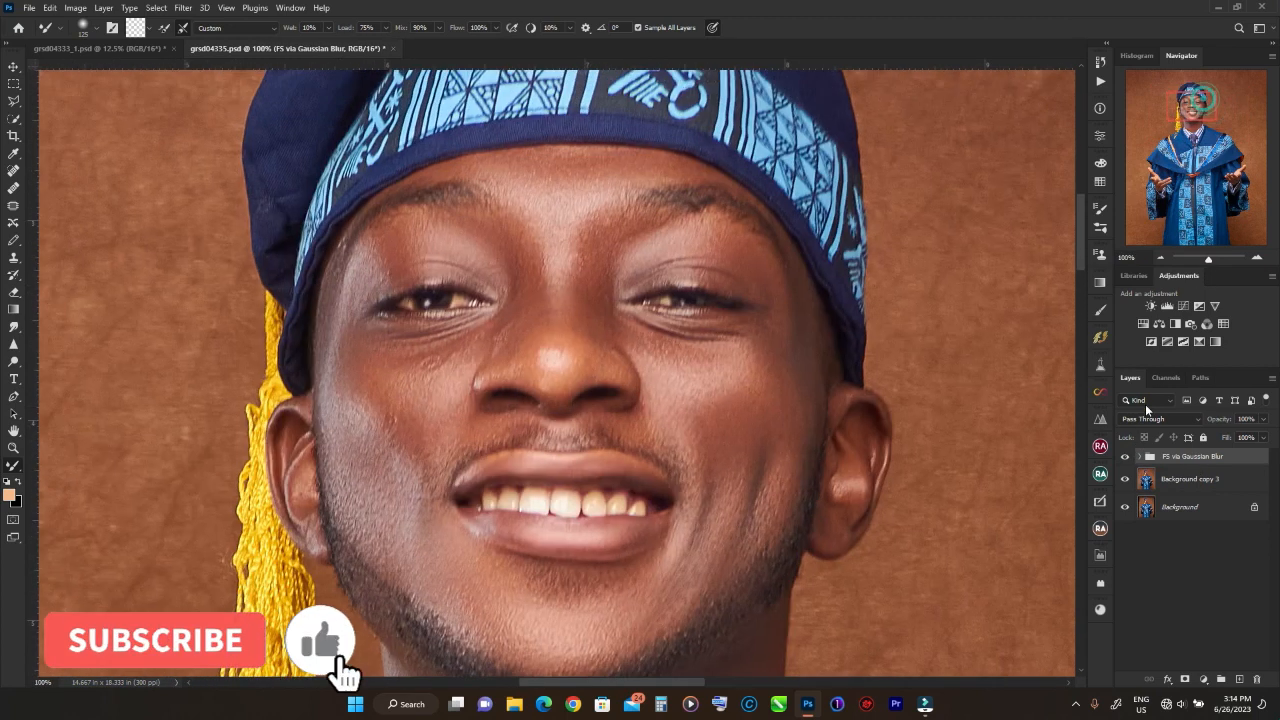
{"action": "left_click", "coordinate": [1125, 459]}
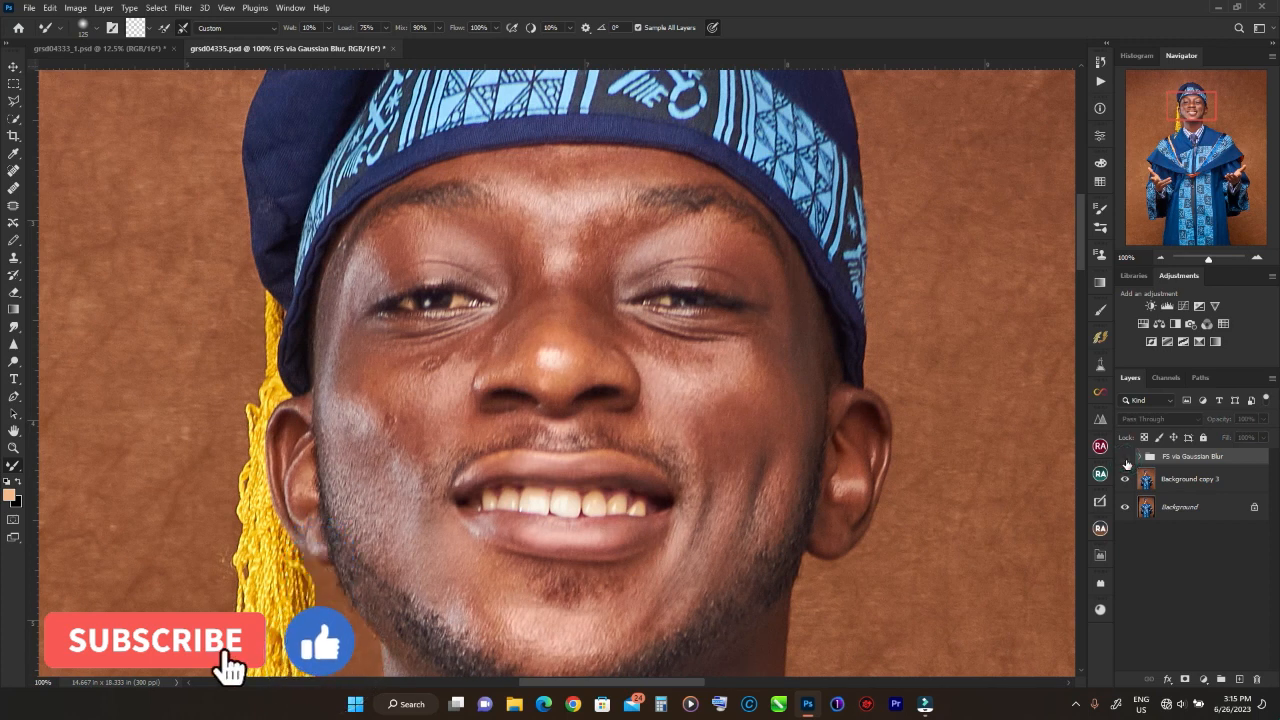
{"action": "left_click", "coordinate": [1125, 459]}
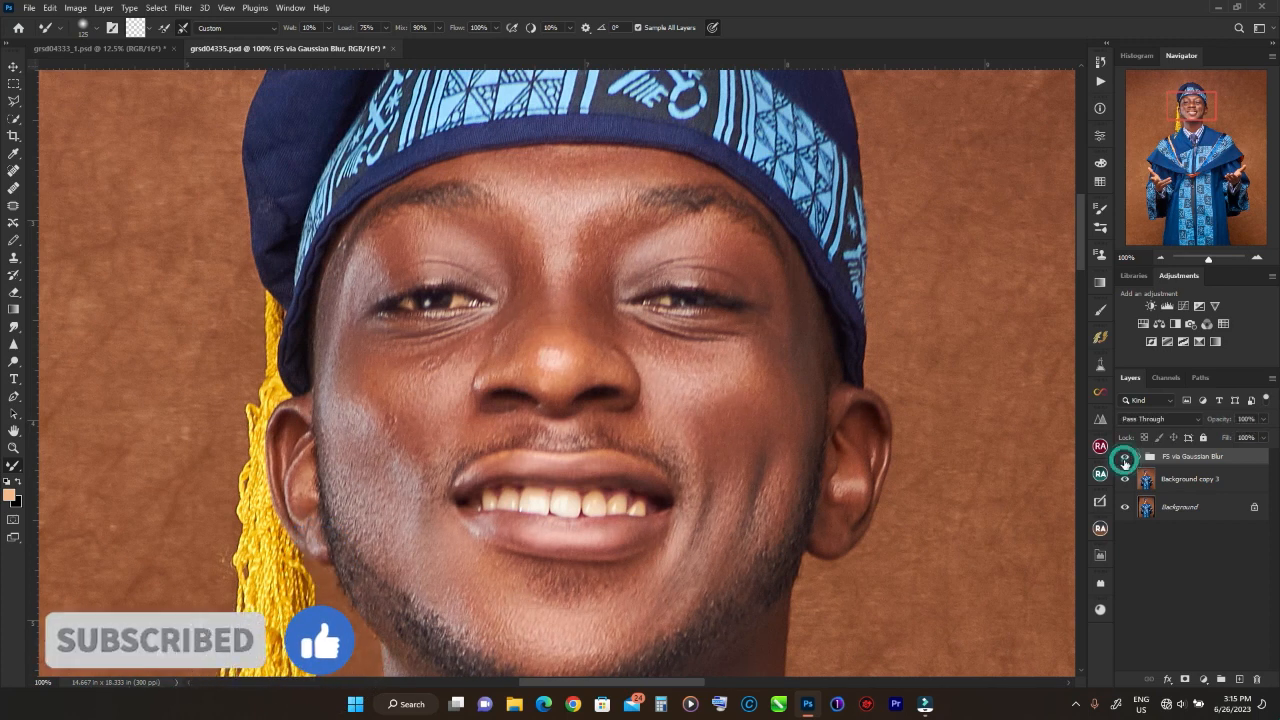
- Reduce the opacity of the FS via Gaussian Blur group to 83%
{"action": "left_click", "coordinate": [1262, 437]}
{"action": "left_click_drag", "start_coordinate": [1262, 437], "coordinate": [1245, 437]}
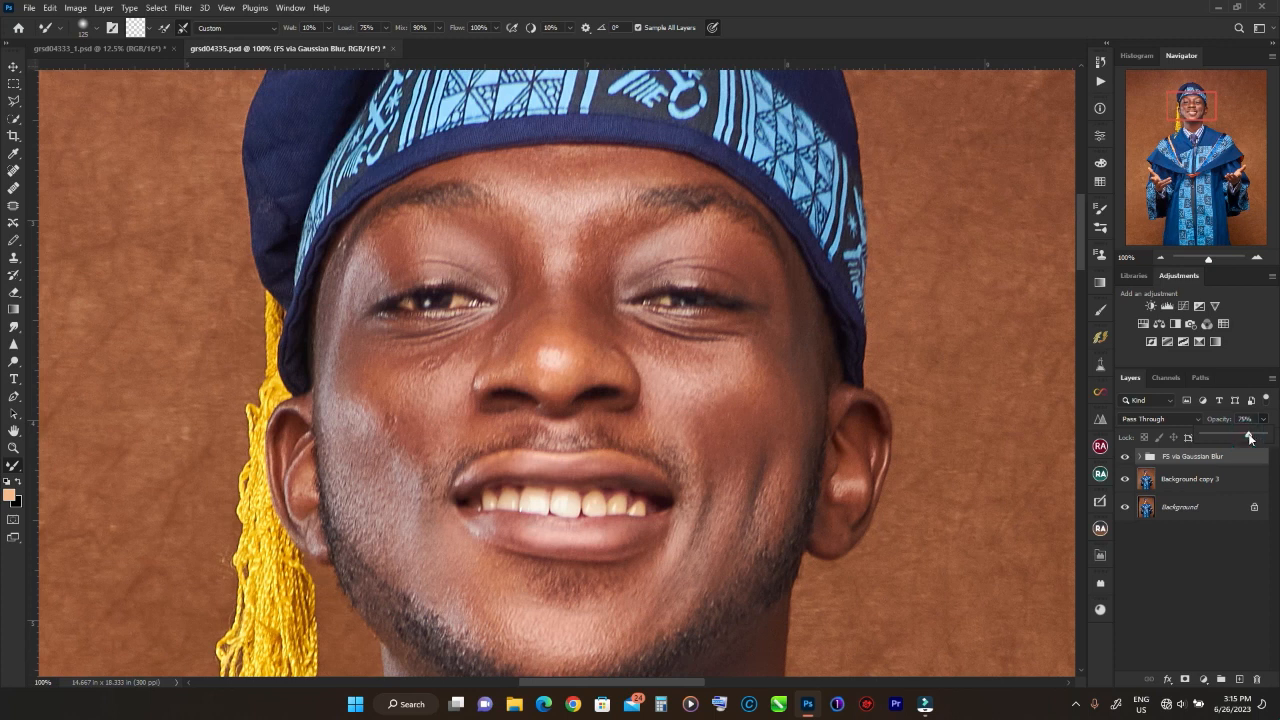
{"action": "left_click", "coordinate": [1251, 437]}
{"action": "left_click", "coordinate": [1049, 572]}
{"action": "key", "text": "ctrl+minus"}
{"action": "key", "text": "ctrl+minus"}
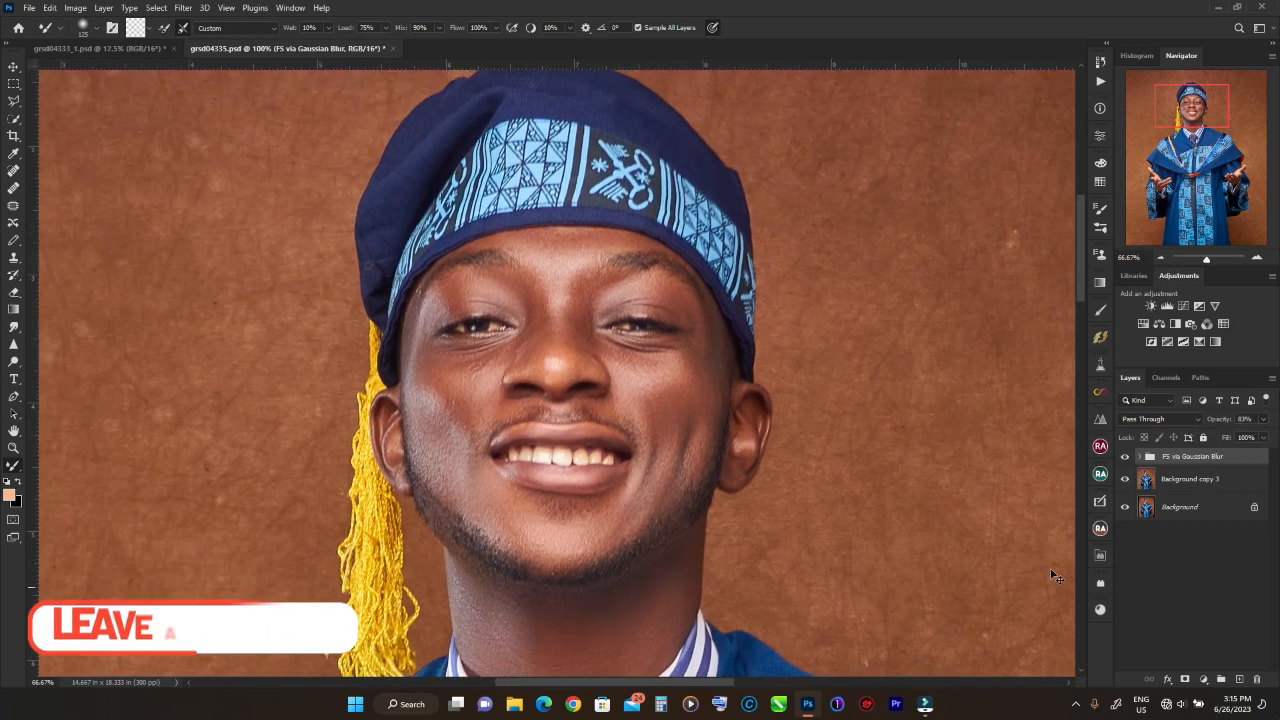
- Add two Curves adjustment layers and brighten the upper one with a point at input 122, output 240
{"action": "left_click", "coordinate": [13, 66]}
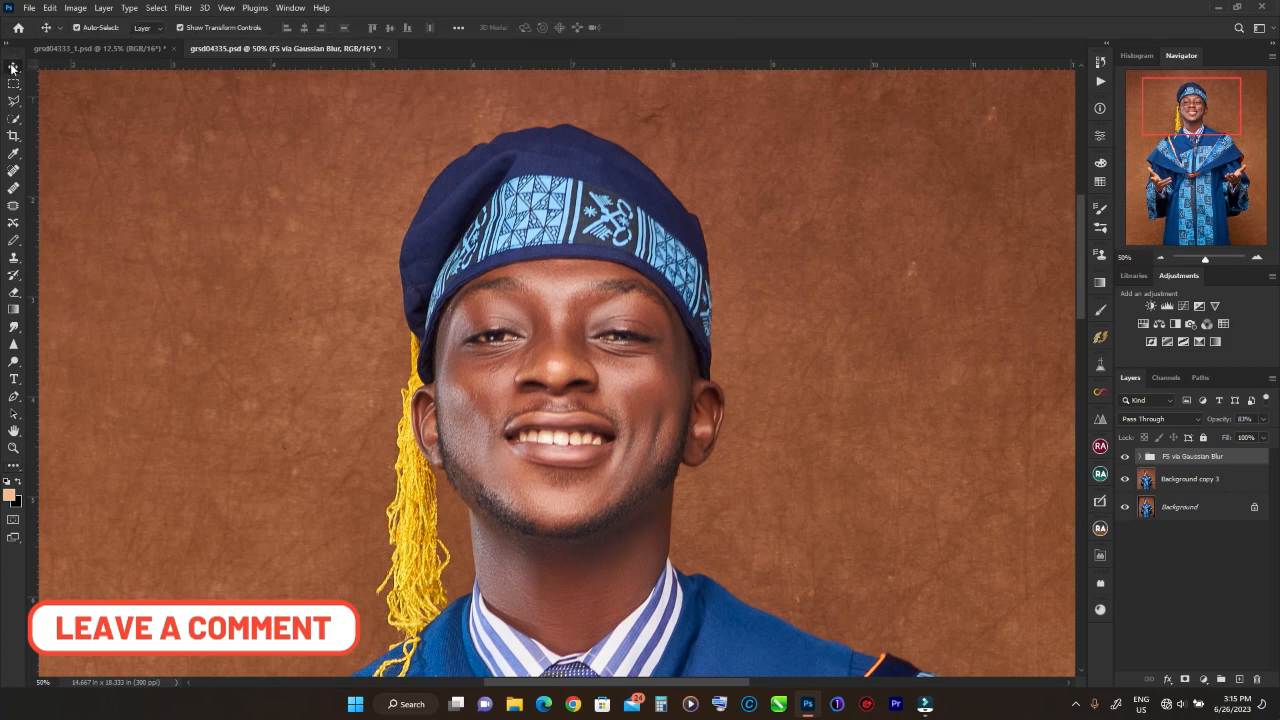
{"action": "left_click", "coordinate": [1183, 306]}
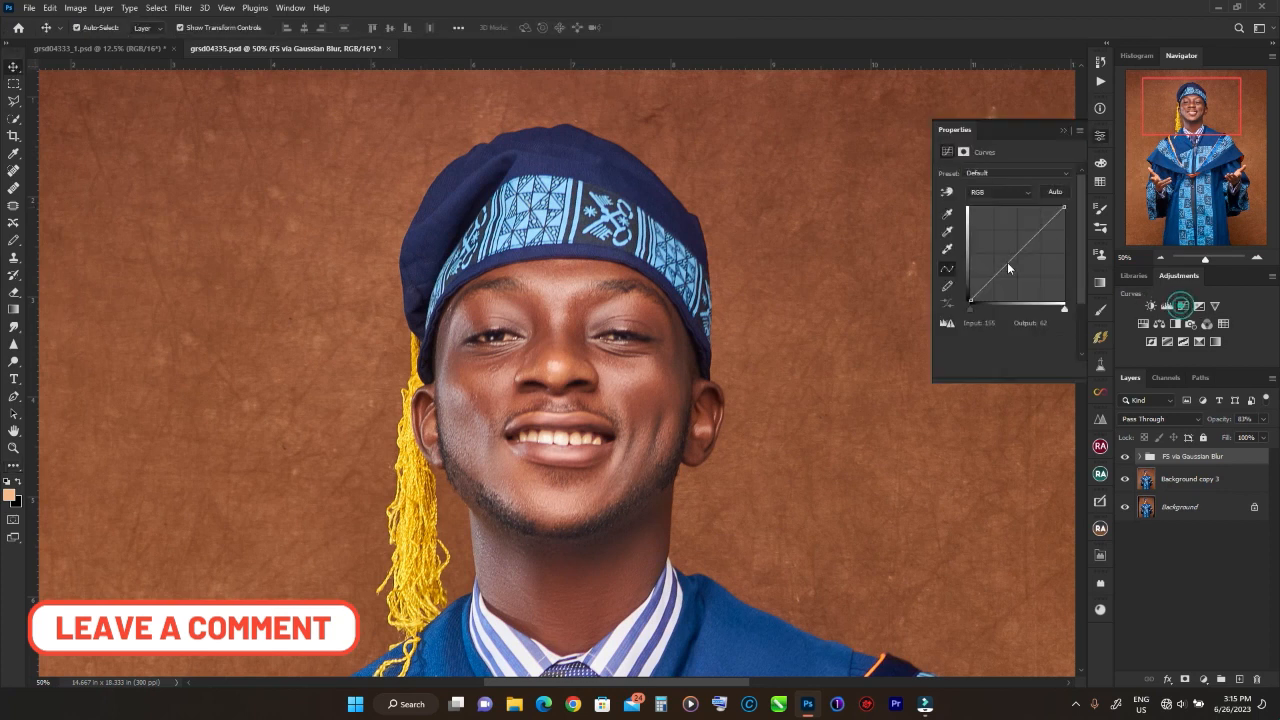
{"action": "left_click", "coordinate": [1183, 306]}
{"action": "left_click_drag", "start_coordinate": [1015, 252], "coordinate": [1015, 211]}
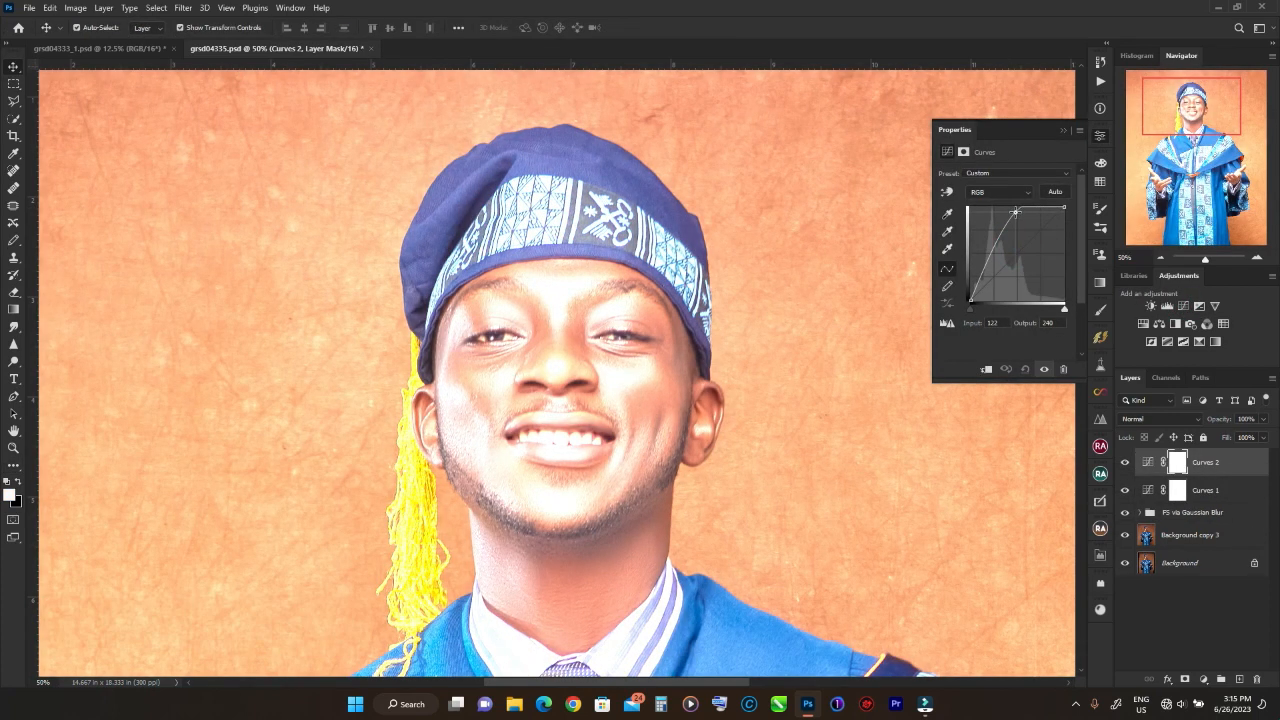
- Invert the upper Curves layer's mask to black and collapse the curve settings
{"action": "key", "text": "ctrl+i"}
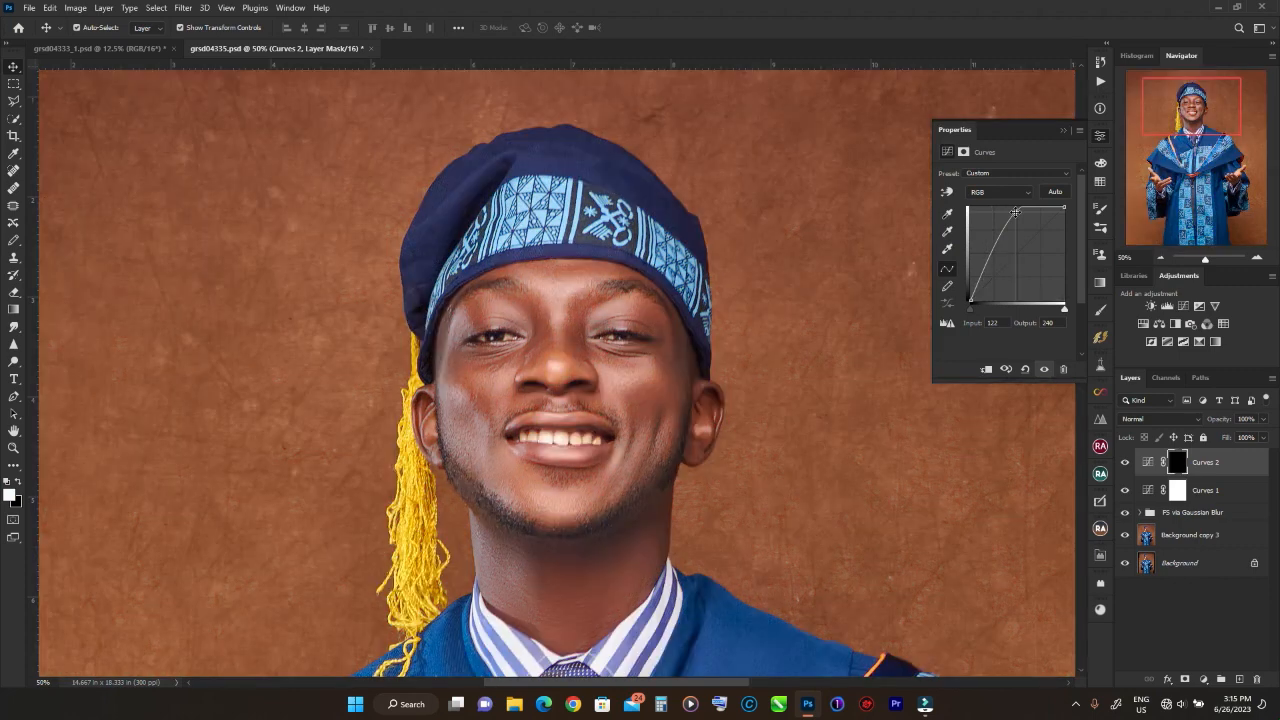
{"action": "key", "text": "ctrl+plus"}
{"action": "key", "text": "ctrl+plus"}
{"action": "key", "text": "ctrl+plus"}
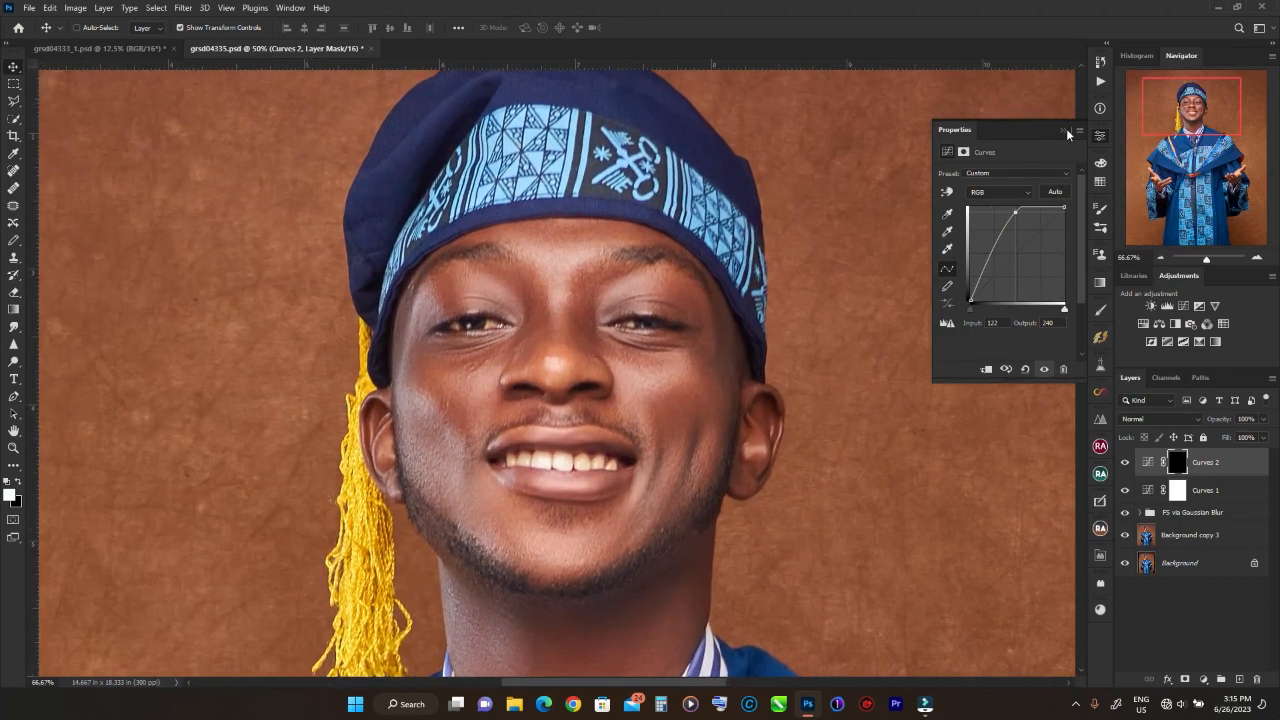
{"action": "left_click", "coordinate": [1065, 129]}
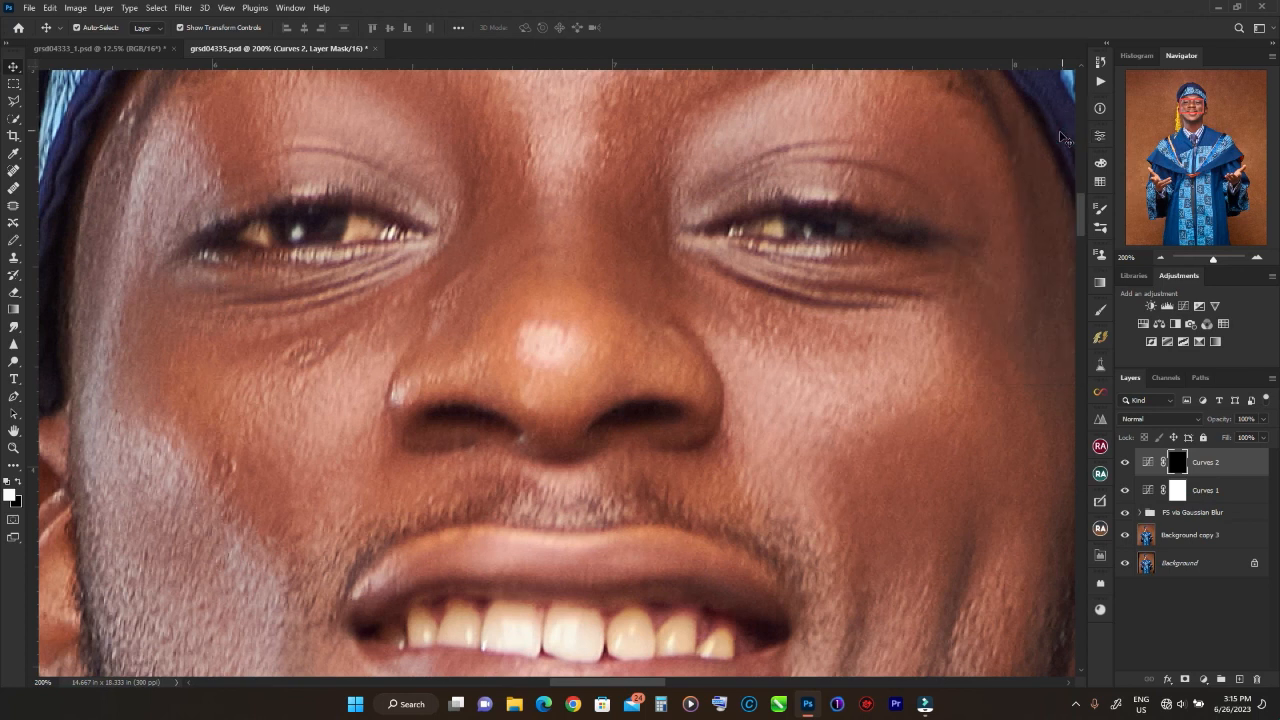
- Brighten the whites of the eyes and the teeth by brushing white at 30% opacity on the Curves 2 mask
{"action": "key", "text": "b"}
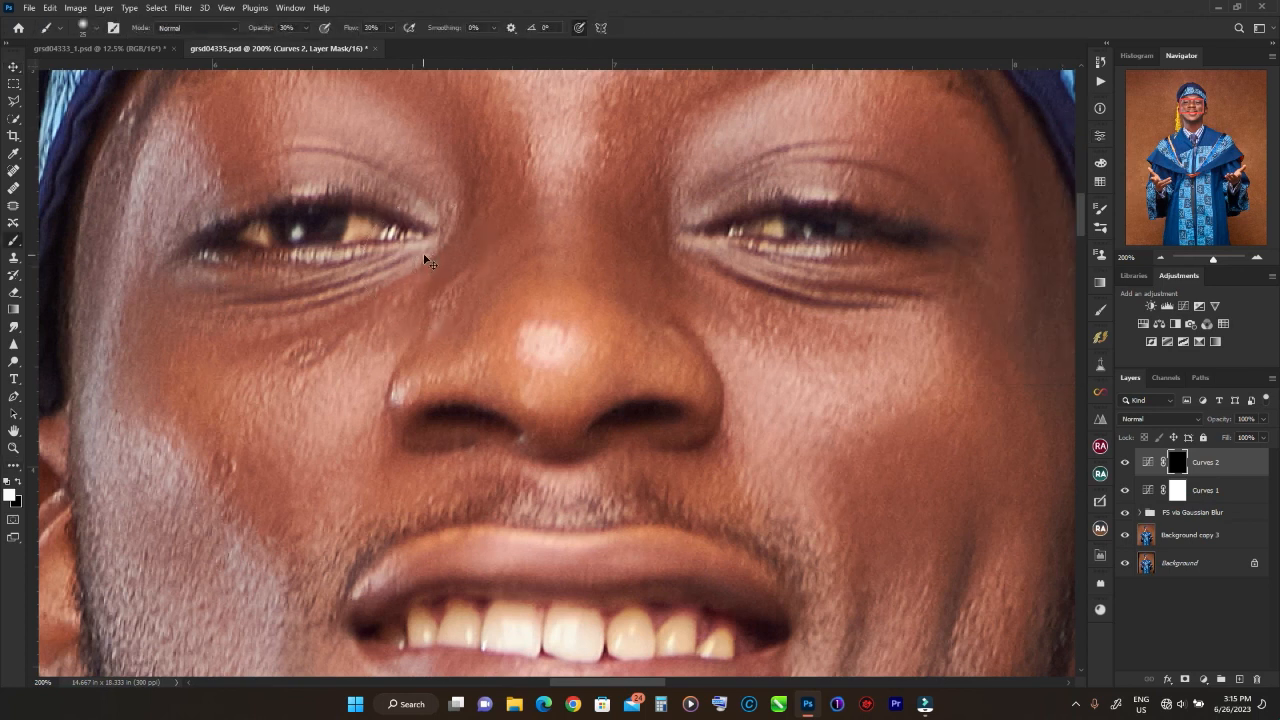
{"action": "key", "text": "ctrl+plus"}
{"action": "left_click_drag", "start_coordinate": [860, 276], "coordinate": [673, 357]}
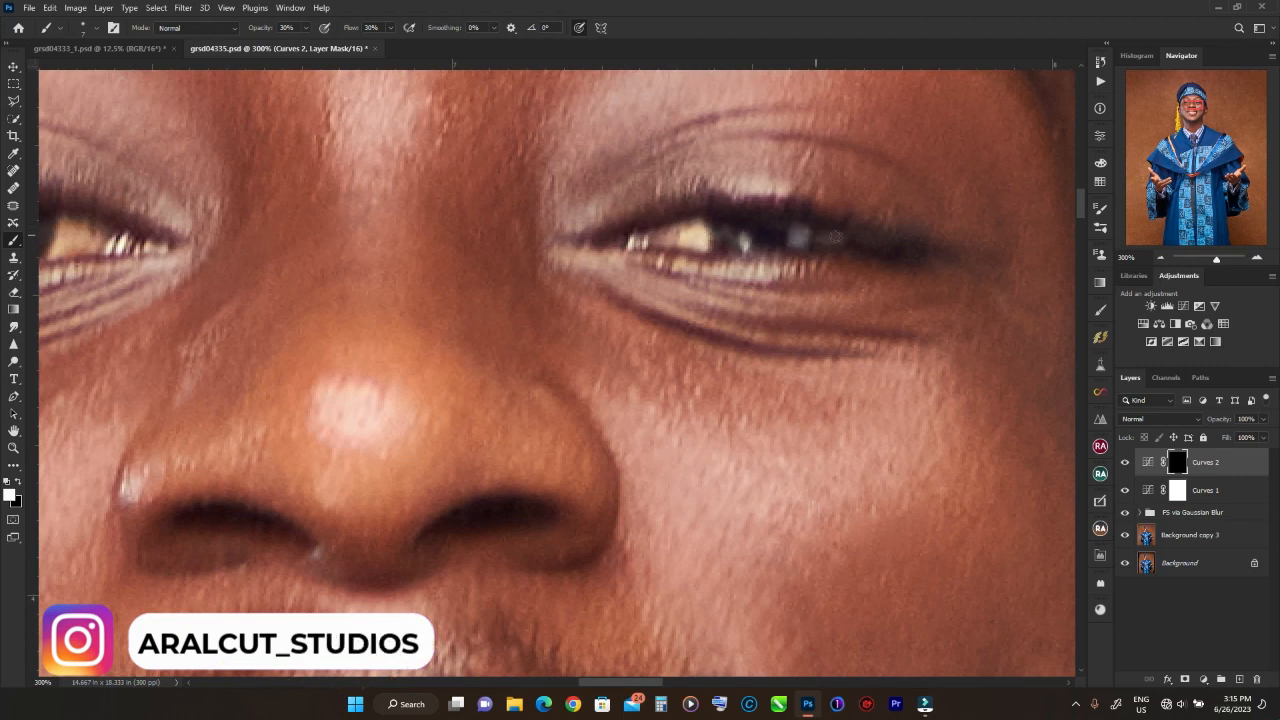
{"action": "scroll", "coordinate": [840, 244], "scroll_direction": "left", "scroll_amount": 5}
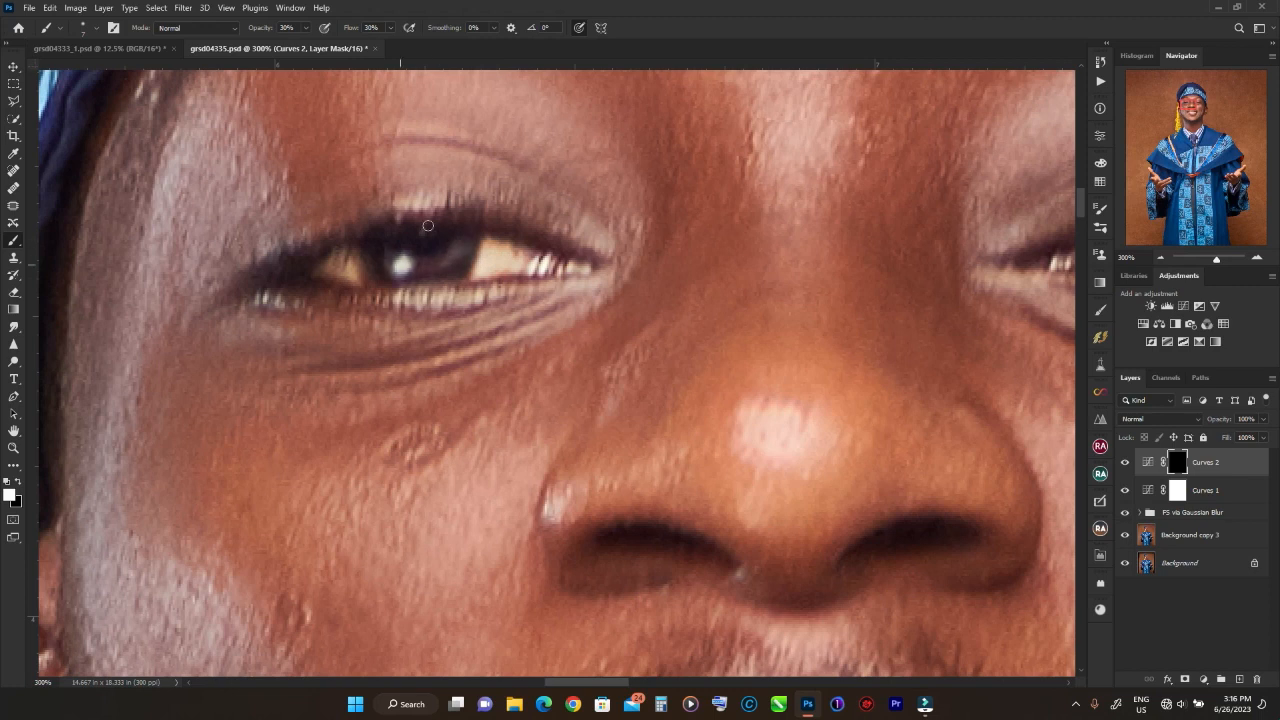
{"action": "left_click_drag", "start_coordinate": [324, 266], "coordinate": [338, 275]}
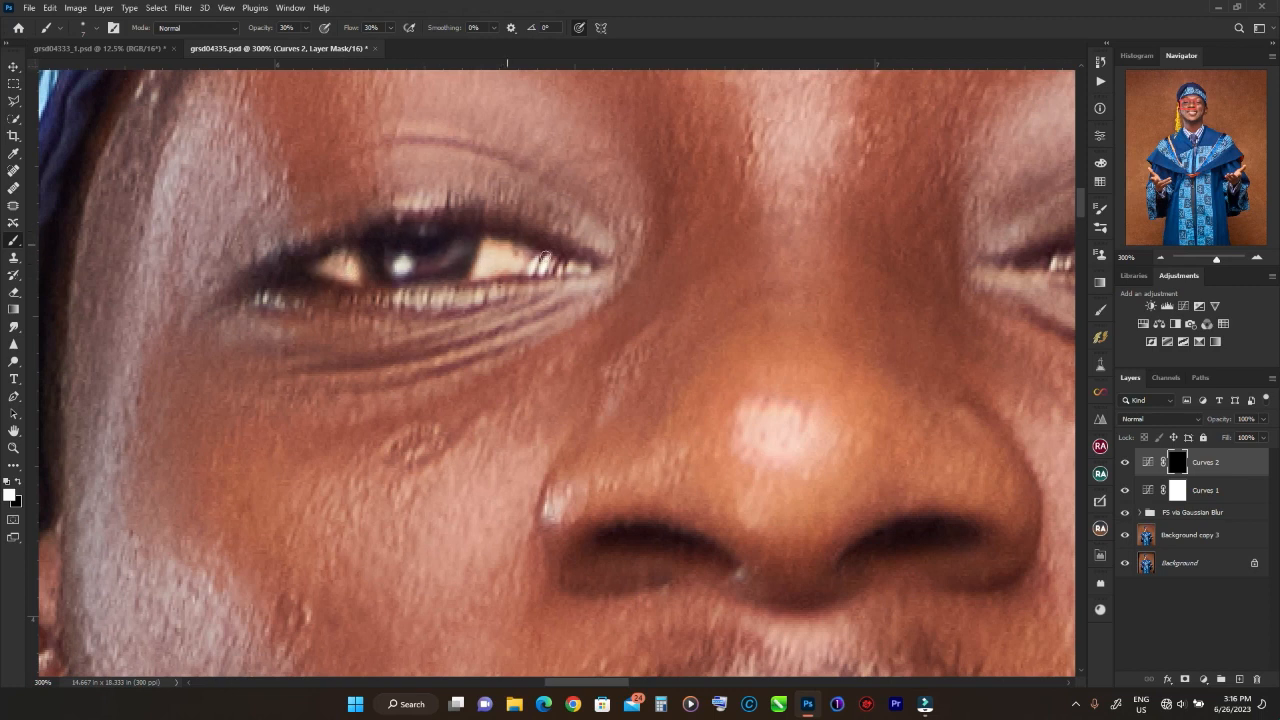
{"action": "scroll", "coordinate": [726, 227], "scroll_direction": "down", "scroll_amount": 6}
{"action": "mouse_move", "coordinate": [364, 351]}
{"action": "left_mouse_down"}
{"action": "mouse_move", "coordinate": [415, 348]}
{"action": "mouse_move", "coordinate": [471, 318]}
{"action": "mouse_move", "coordinate": [436, 344]}
{"action": "mouse_move", "coordinate": [566, 312]}
{"action": "mouse_move", "coordinate": [594, 360]}
{"action": "mouse_move", "coordinate": [789, 332]}
{"action": "mouse_move", "coordinate": [860, 366]}
{"action": "mouse_move", "coordinate": [725, 374]}
{"action": "left_mouse_up"}
{"action": "left_click_drag", "start_coordinate": [630, 330], "coordinate": [394, 336]}
- Copy the Gradient Map 1 and Color Lookup 1, 2 and 3 layers from grsd04333_1.psd into grsd04335.psd, above Curves 2
{"action": "key", "text": "ctrl+minus"}
{"action": "key", "text": "ctrl+minus"}
{"action": "key", "text": "ctrl+minus"}
{"action": "key", "text": "ctrl+minus"}
{"action": "key", "text": "ctrl+minus"}
{"action": "key", "text": "ctrl+minus"}
{"action": "key", "text": "ctrl+minus"}
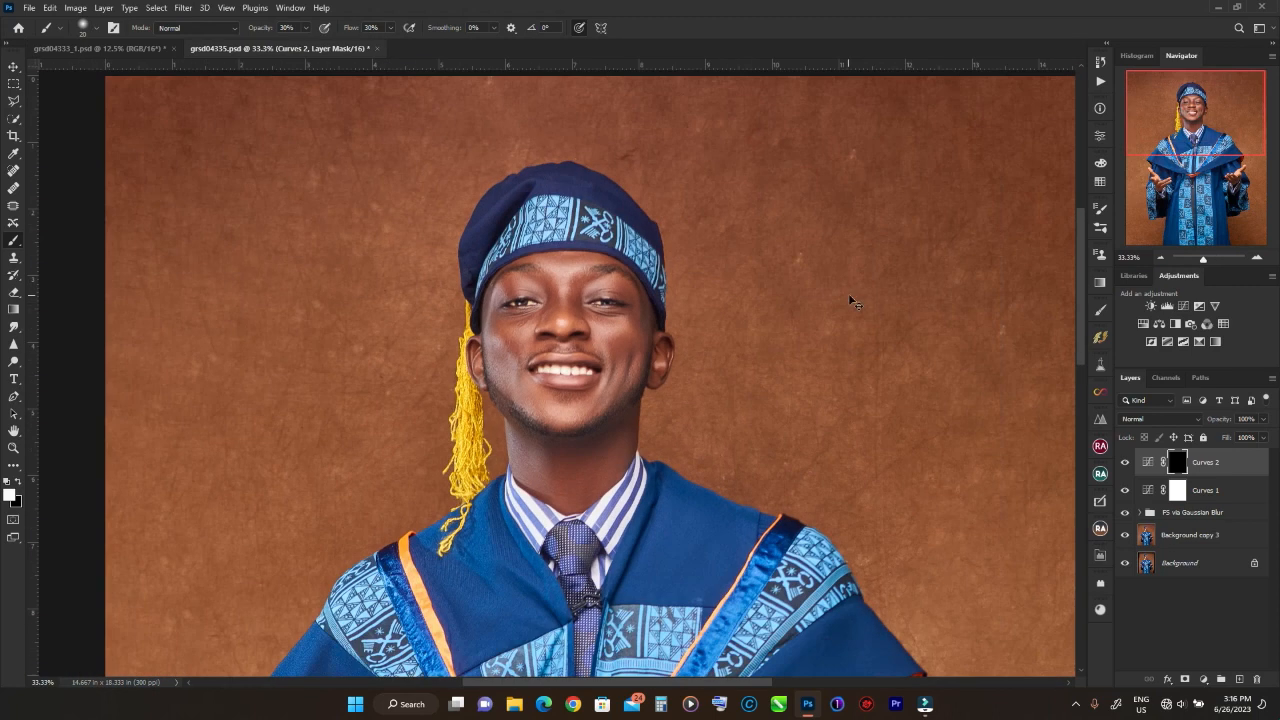
{"action": "key", "text": "ctrl+minus"}
{"action": "key", "text": "ctrl+minus"}
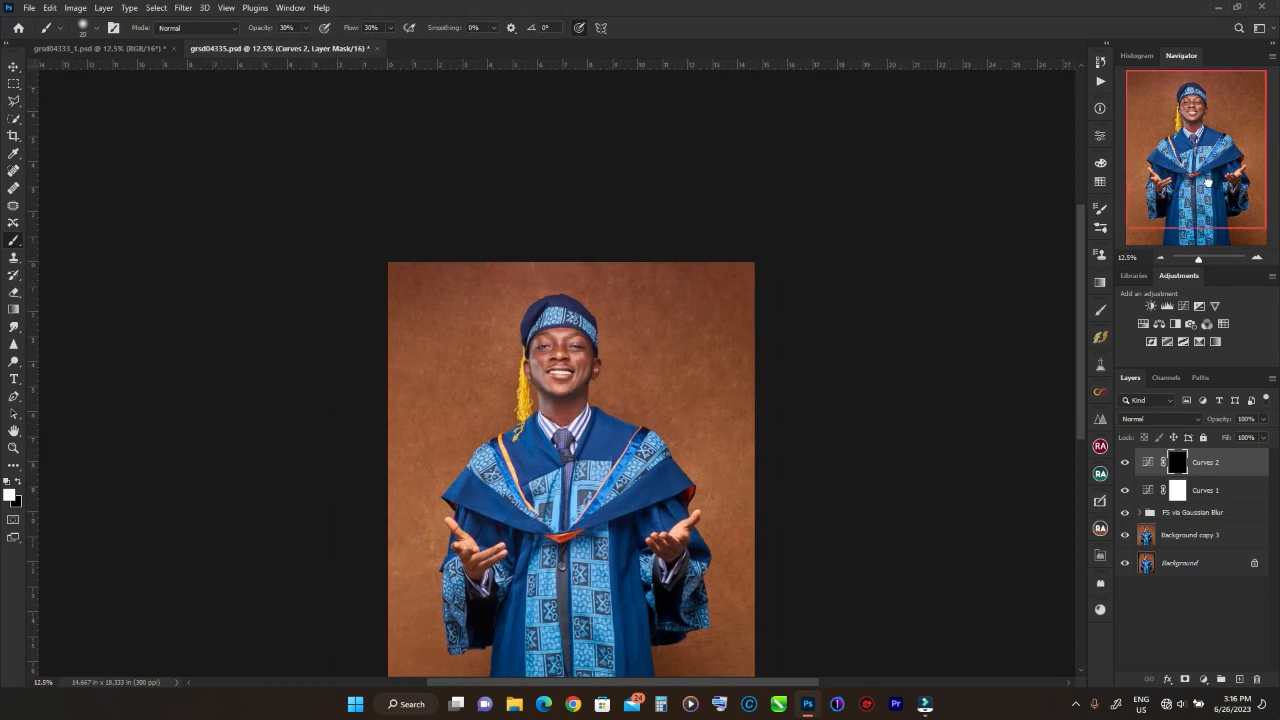
{"action": "left_click_drag", "start_coordinate": [1208, 183], "coordinate": [1209, 216]}
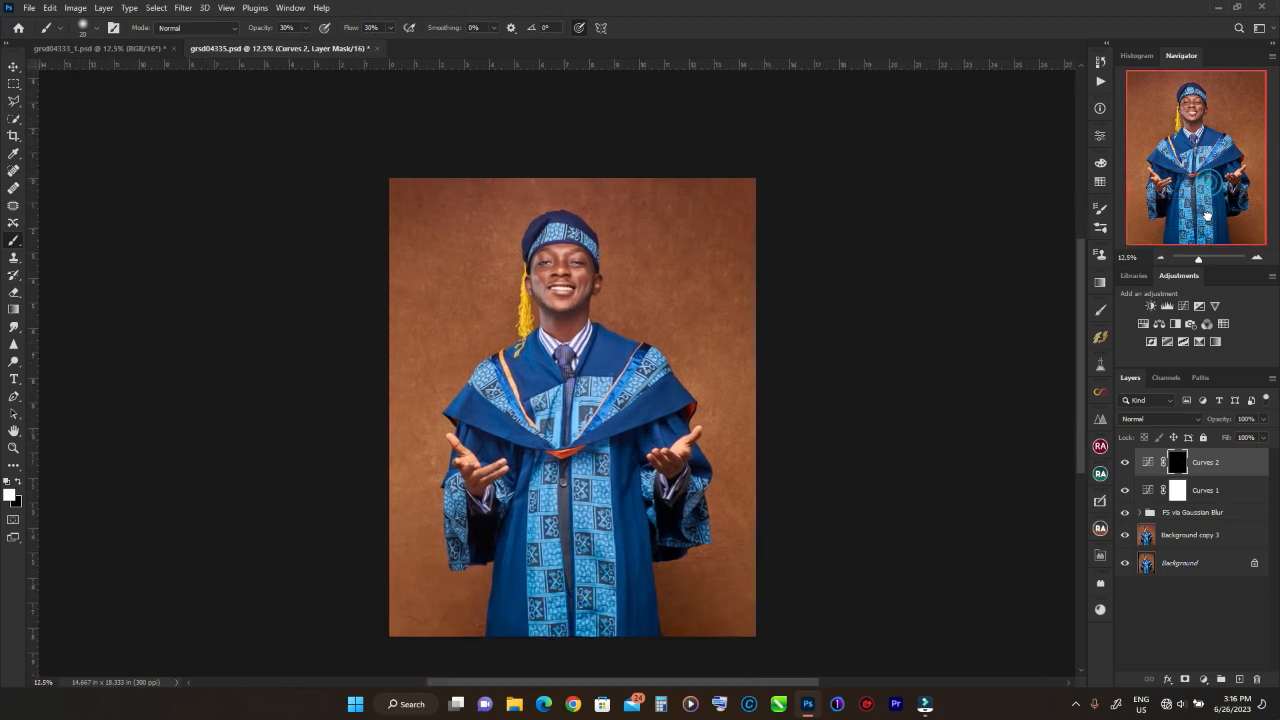
{"action": "left_click", "coordinate": [124, 48]}
{"action": "left_click", "coordinate": [293, 55]}
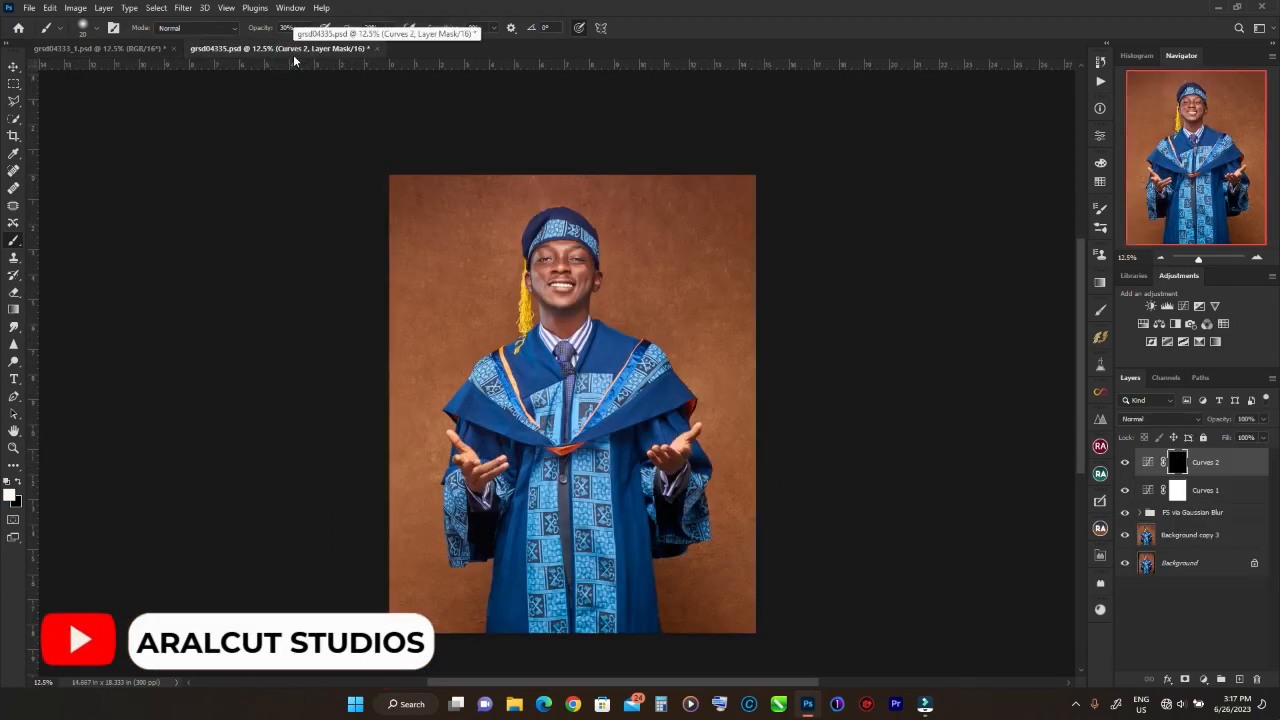
{"action": "key", "text": "ctrl+v"}
{"action": "left_click", "coordinate": [946, 431]}
{"action": "left_click", "coordinate": [626, 260]}
{"action": "left_click", "coordinate": [14, 67]}
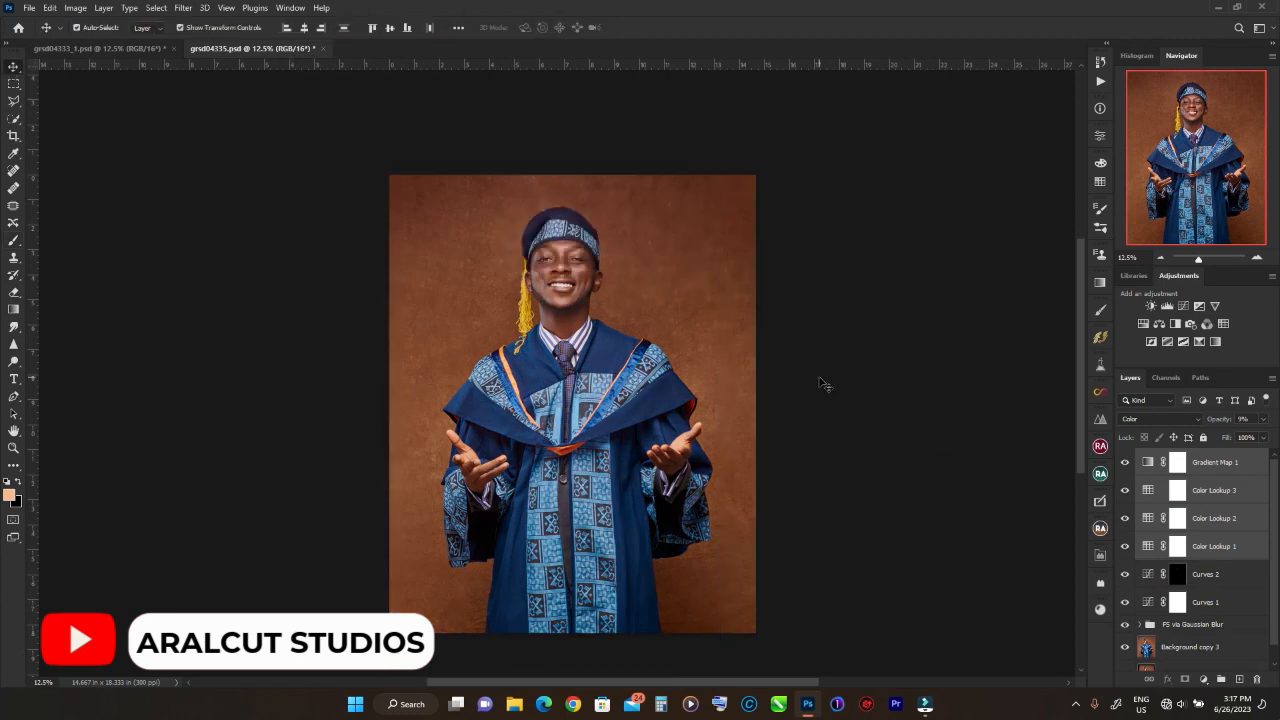
{"action": "left_click", "coordinate": [819, 378]}
- Stretch the masks of the Gradient Map and three Color Lookup layers to the portrait's full width, using 110% for Color Lookup 1
{"action": "left_click", "coordinate": [1202, 460]}
{"action": "left_click_drag", "start_coordinate": [722, 174], "coordinate": [757, 172]}
{"action": "left_click", "coordinate": [661, 28]}
{"action": "double_click", "coordinate": [1214, 490]}
{"action": "left_click", "coordinate": [661, 28]}
{"action": "double_click", "coordinate": [1213, 520]}
{"action": "left_click", "coordinate": [763, 173]}
{"action": "left_click", "coordinate": [1208, 518]}
{"action": "left_click_drag", "start_coordinate": [722, 427], "coordinate": [762, 437]}
{"action": "left_click", "coordinate": [1210, 546]}
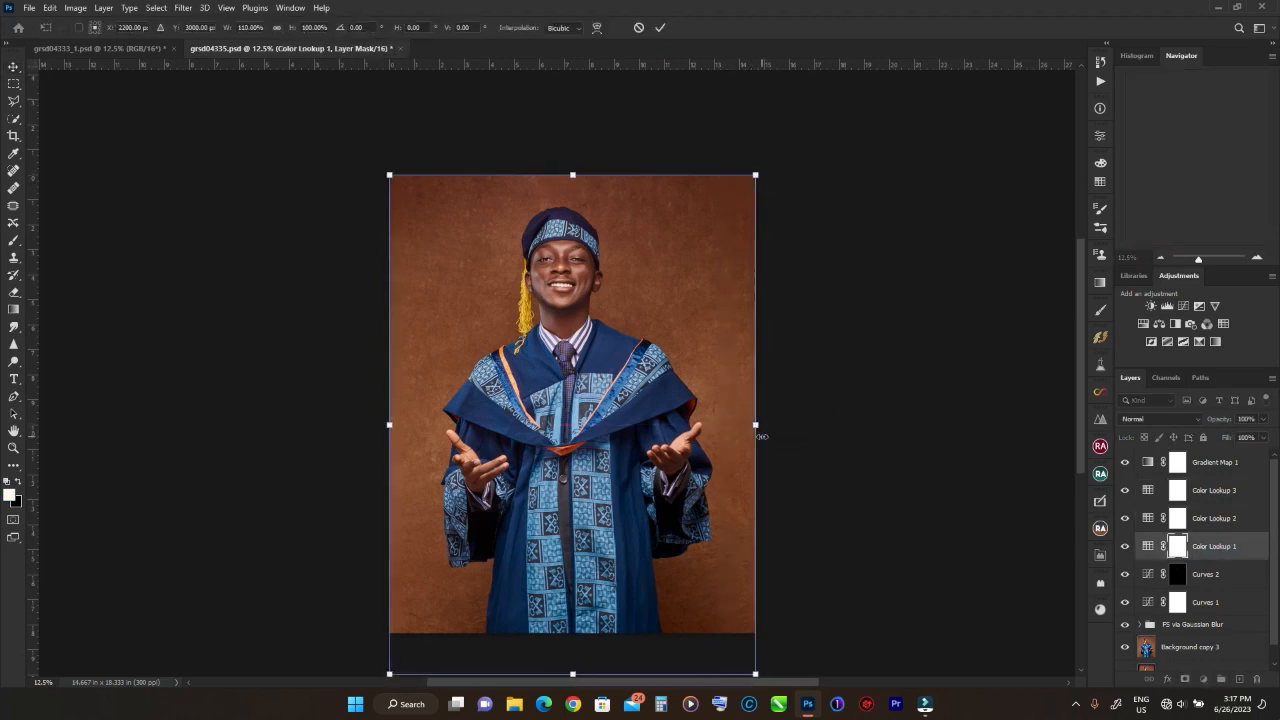
- Move the Curves 2 layer above Gradient Map 1 to the top of the layer stack
{"action": "left_click", "coordinate": [1210, 574]}
{"action": "key", "text": "l"}
{"action": "left_click_drag", "start_coordinate": [1205, 590], "coordinate": [1210, 452]}
- Compare the colour grading of grsd04335.psd with that of grsd04333_1.psd by switching between the two documents
{"action": "key", "text": "ctrl+plus"}
{"action": "key", "text": "ctrl+plus"}
{"action": "key", "text": "ctrl+plus"}
{"action": "key", "text": "ctrl+minus"}
{"action": "left_click", "coordinate": [124, 52]}
{"action": "left_click", "coordinate": [236, 52]}
{"action": "left_click", "coordinate": [118, 48]}
{"action": "left_click", "coordinate": [248, 51]}
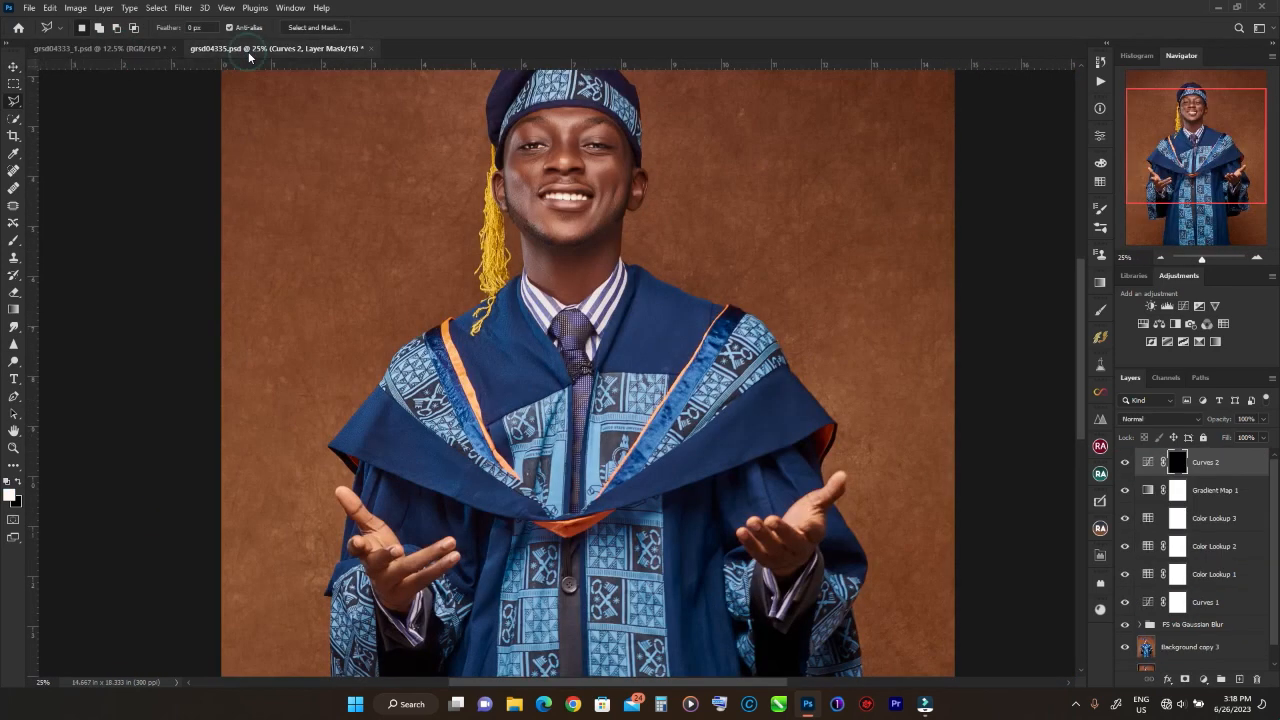
{"action": "left_click", "coordinate": [131, 50]}
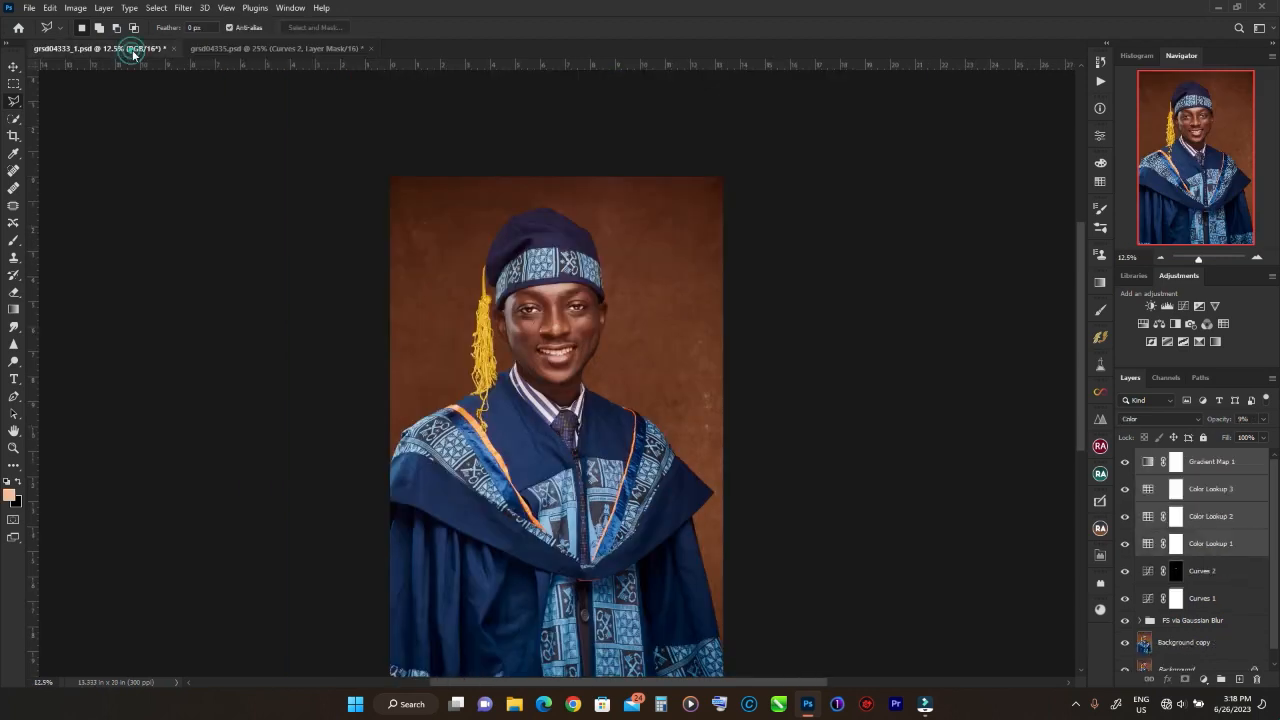
{"action": "left_click", "coordinate": [296, 52]}
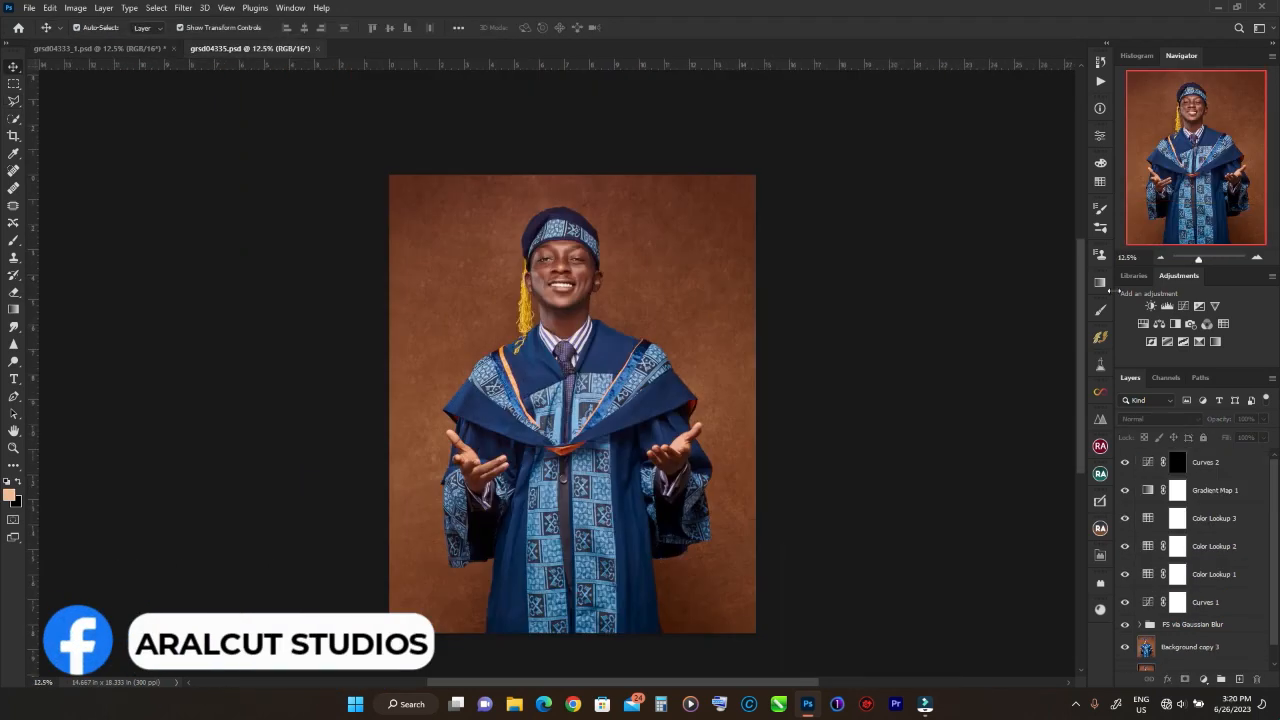
- Run the Aralcut White action and keep one smaller logo on the backdrop beside the gown's shoulder
{"action": "left_click", "coordinate": [1100, 79]}
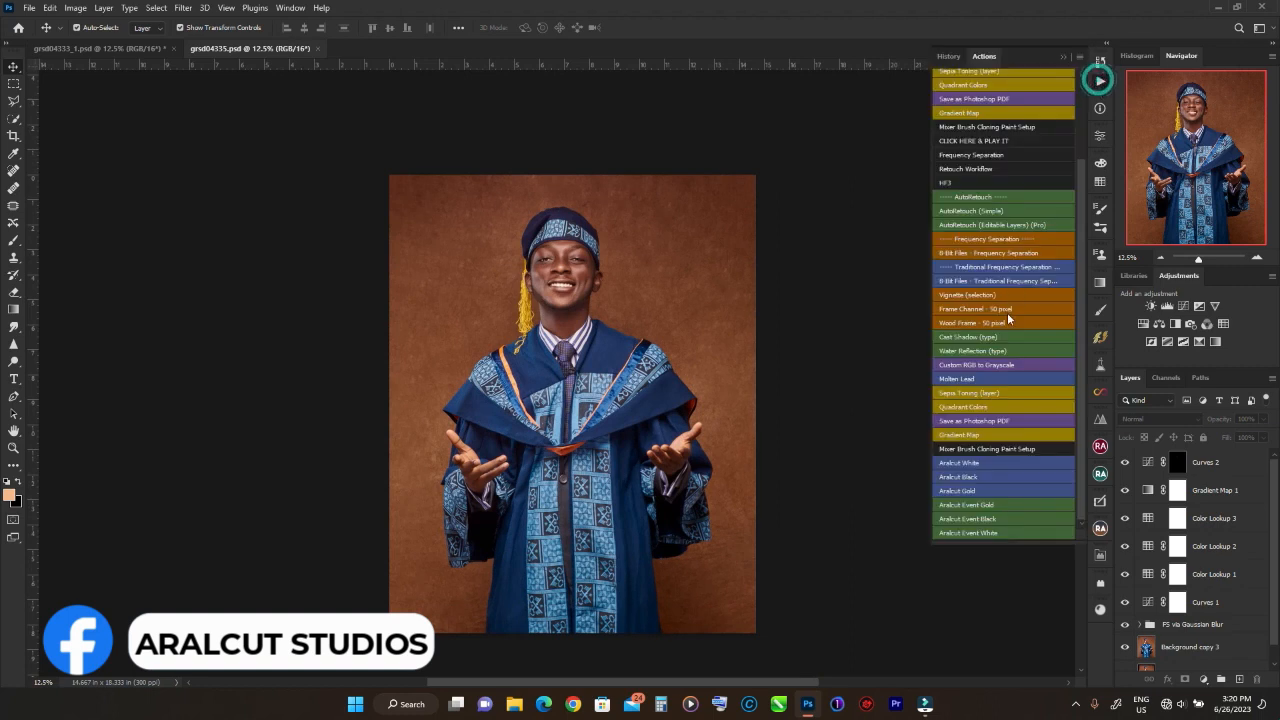
{"action": "left_click", "coordinate": [976, 464]}
{"action": "left_click", "coordinate": [1064, 59]}
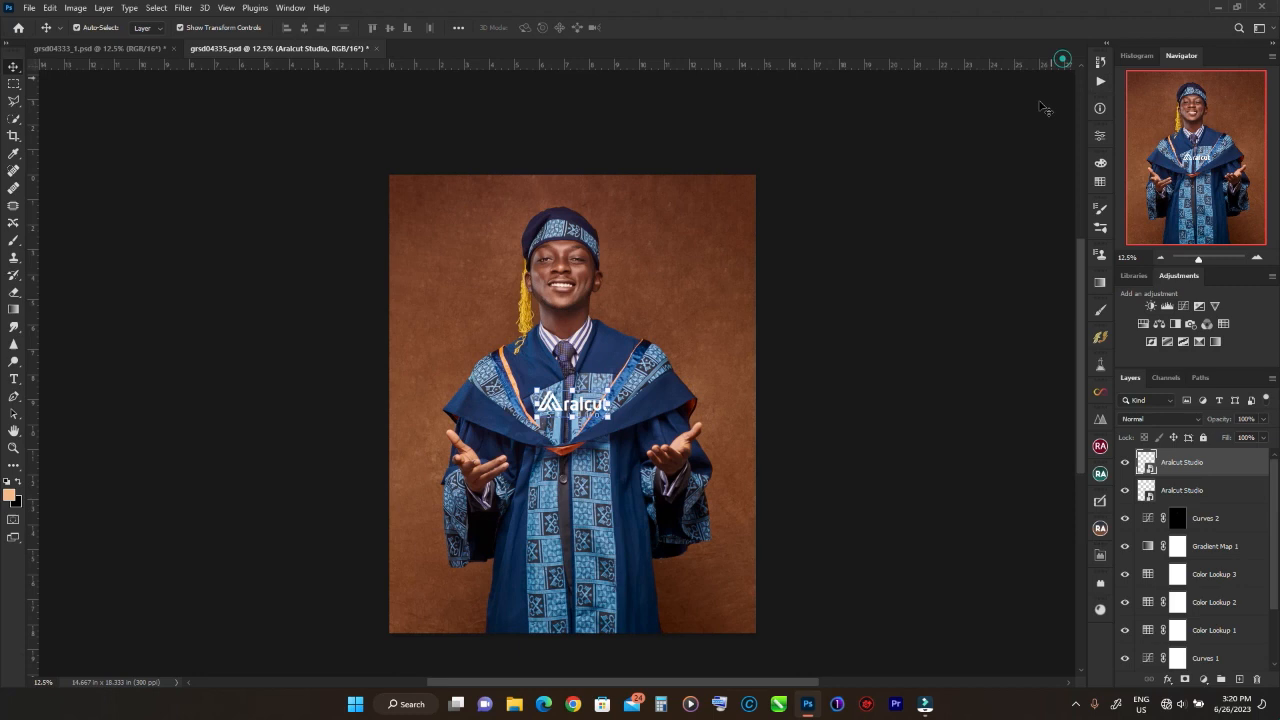
{"action": "left_click", "coordinate": [1226, 464]}
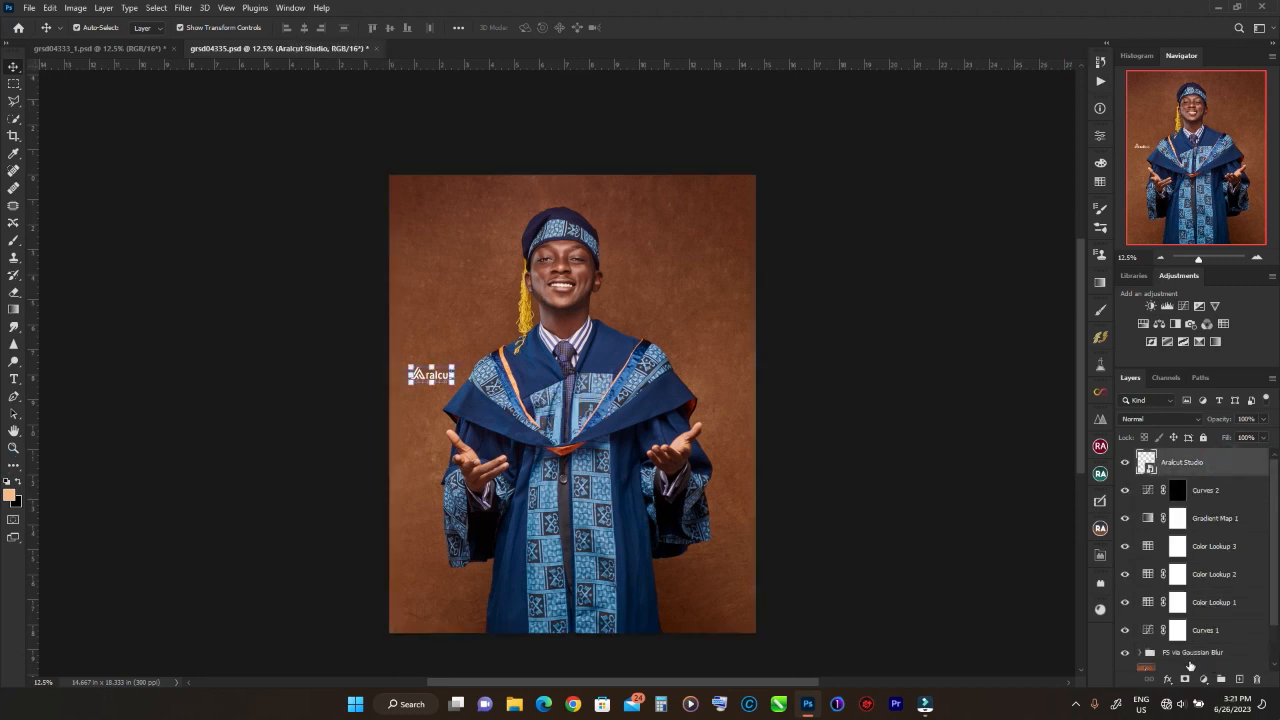
- Merge the logo, adjustment layers, frequency separation group and background copy into one layer above Background
{"action": "left_click", "coordinate": [1168, 670], "text": "shift"}
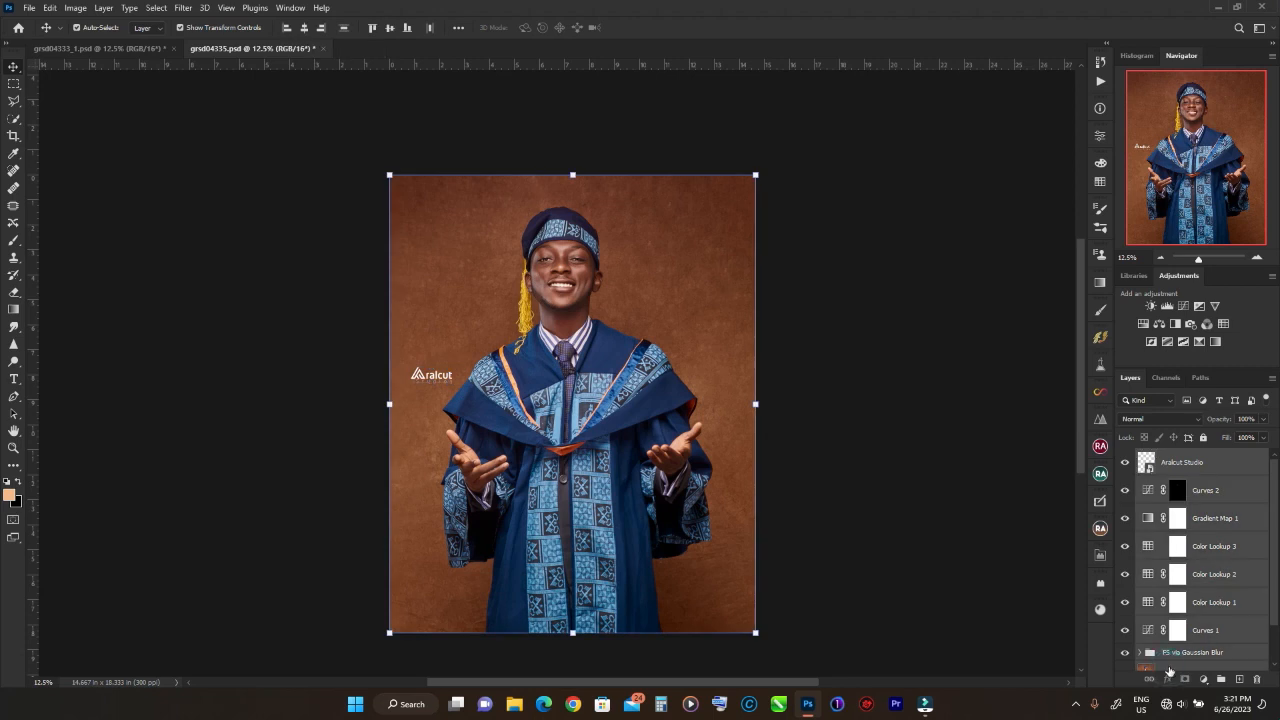
{"action": "right_click", "coordinate": [1170, 672]}
{"action": "left_click", "coordinate": [1142, 490]}
{"action": "key", "text": "ctrl"}
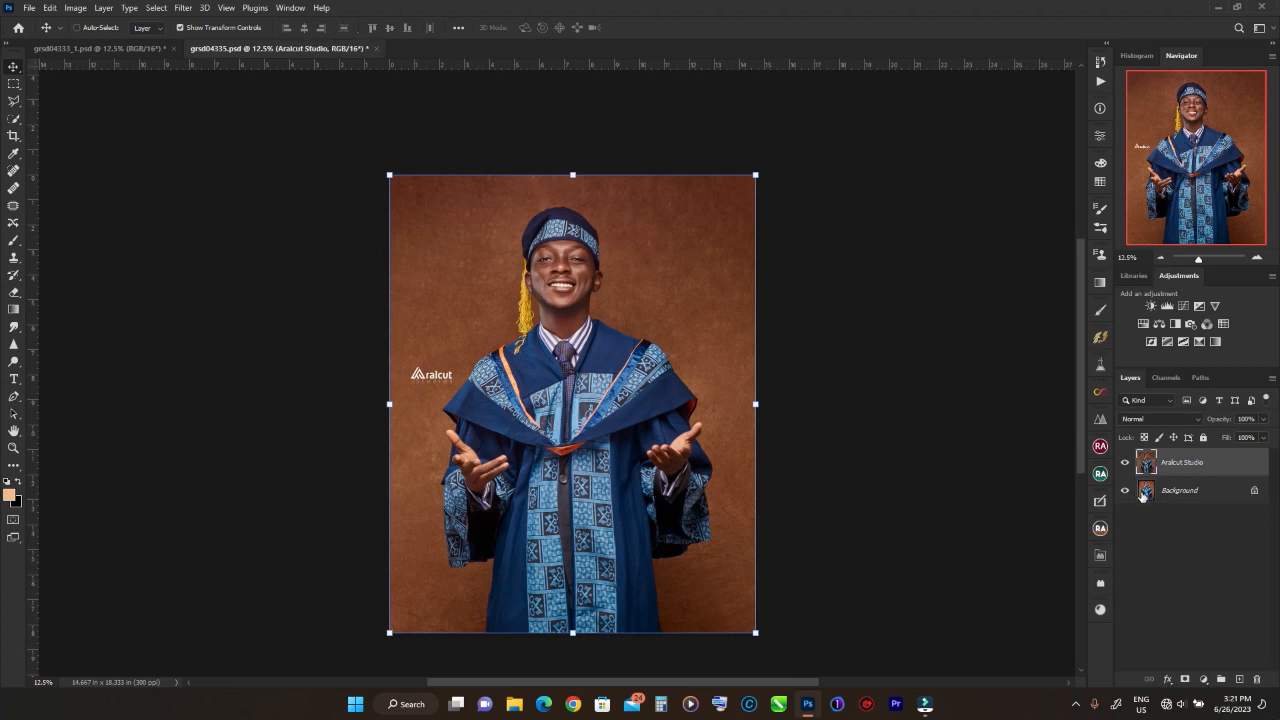
- Examine the face and upper body at 33.3%, switching the merged Aralcut Studio layer off and on to compare with the original
{"action": "key", "text": "ctrl+plus"}
{"action": "key", "text": "ctrl+plus"}
{"action": "key", "text": "ctrl+plus"}
{"action": "left_click_drag", "start_coordinate": [1182, 164], "coordinate": [1183, 138]}
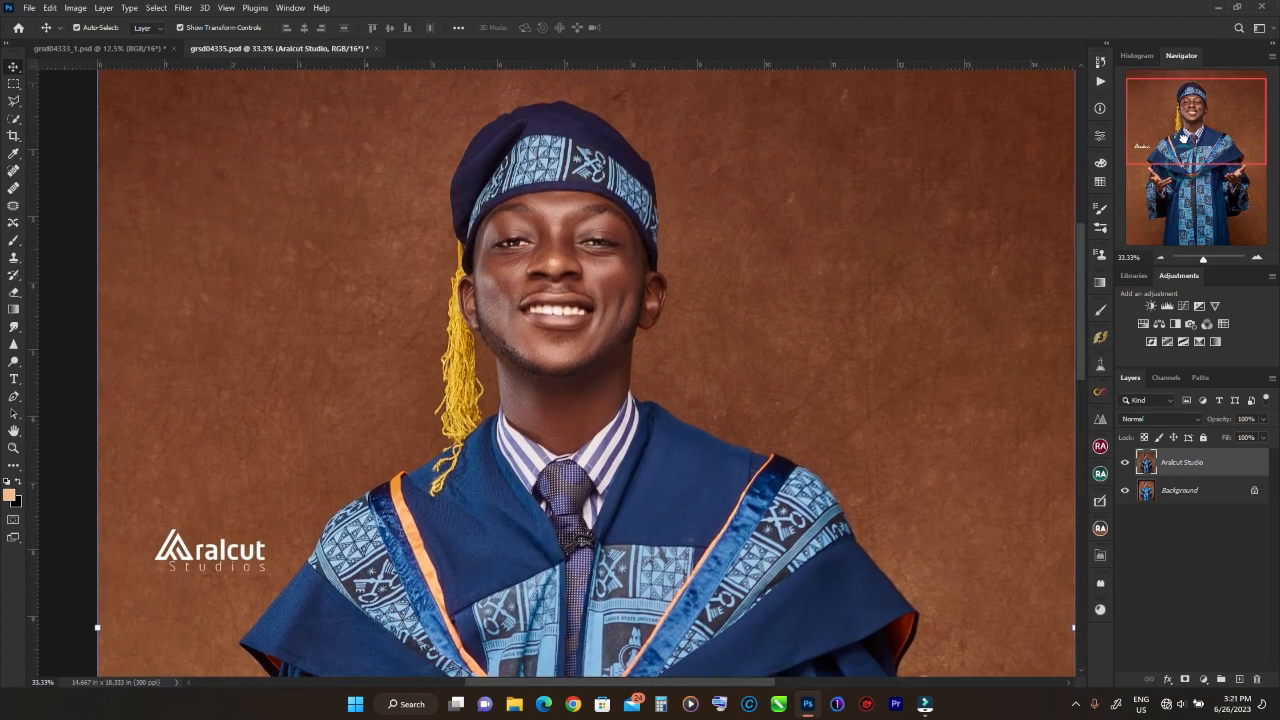
{"action": "left_click", "coordinate": [1125, 463]}
{"action": "left_click", "coordinate": [1125, 463]}
{"action": "left_click", "coordinate": [1125, 463]}
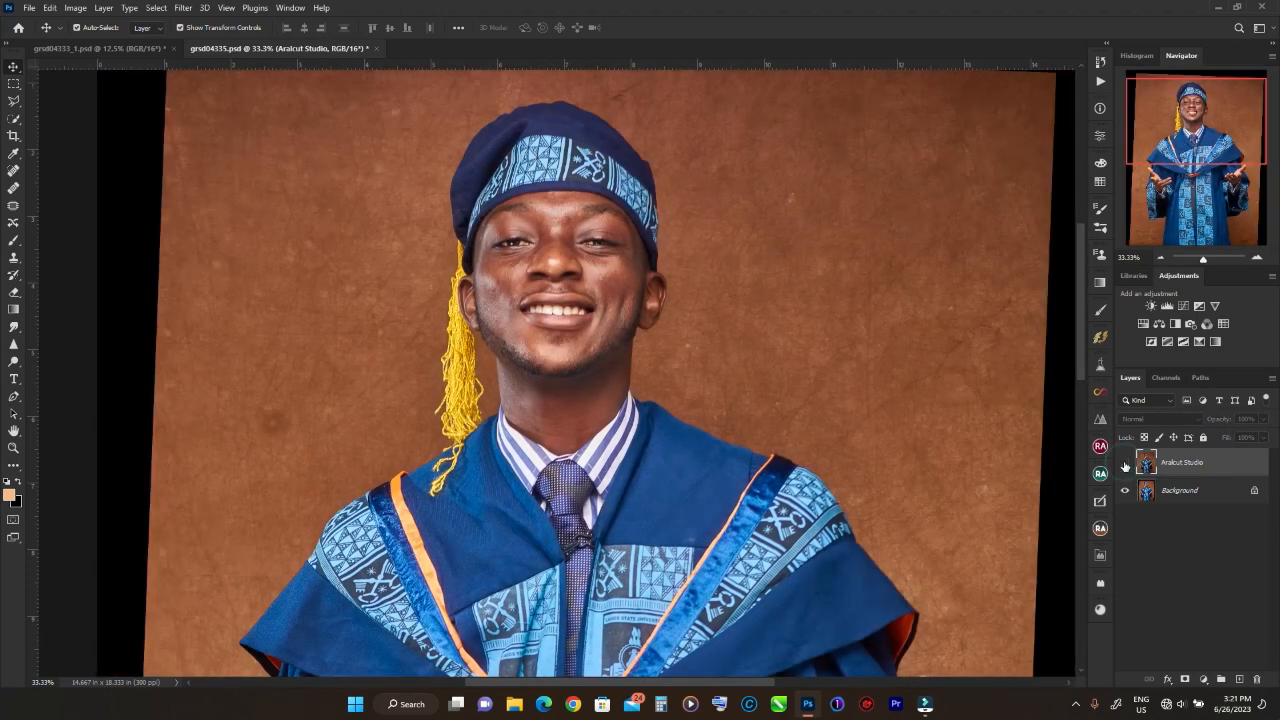
{"action": "left_click", "coordinate": [1125, 463]}
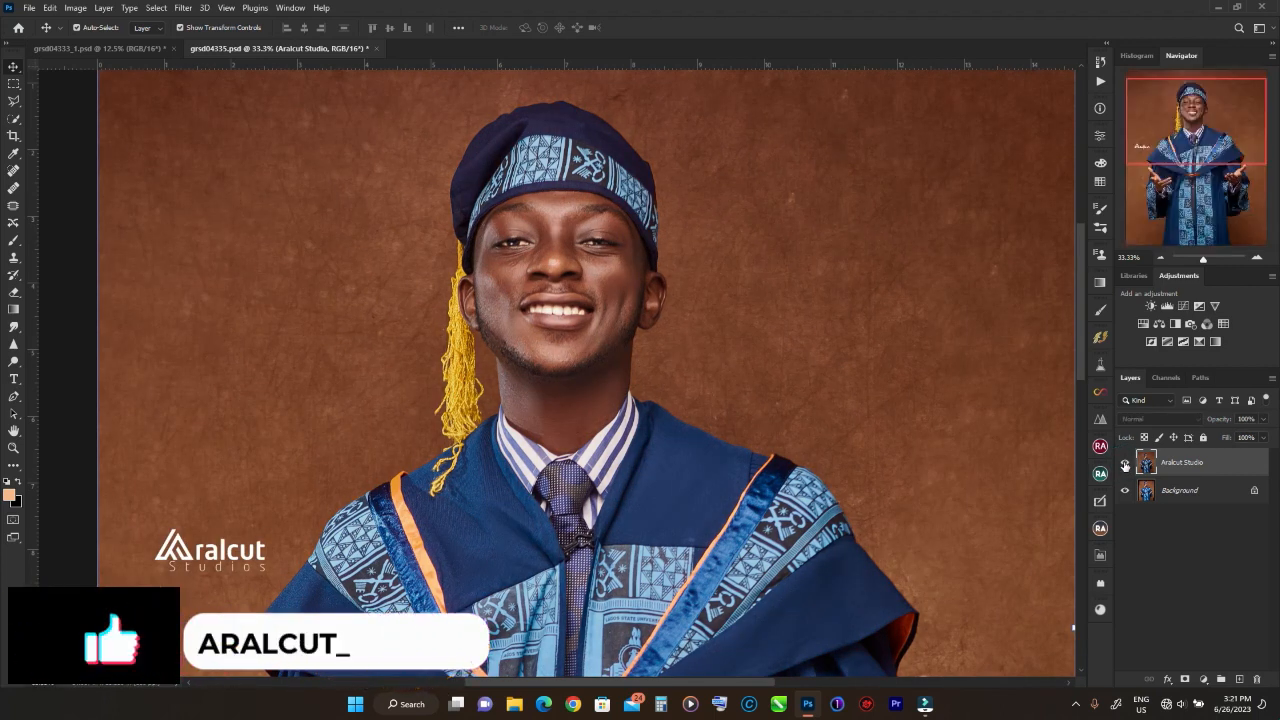
{"action": "left_click", "coordinate": [1125, 463]}
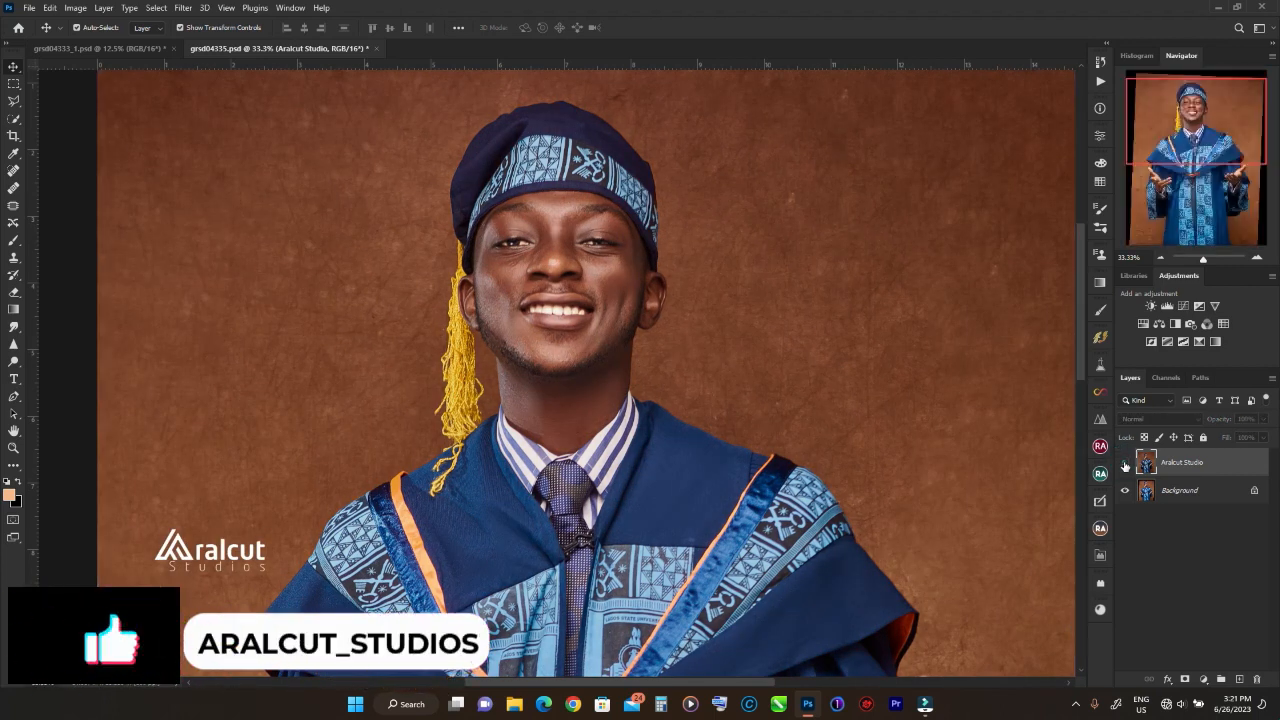
{"action": "left_click", "coordinate": [1125, 463]}
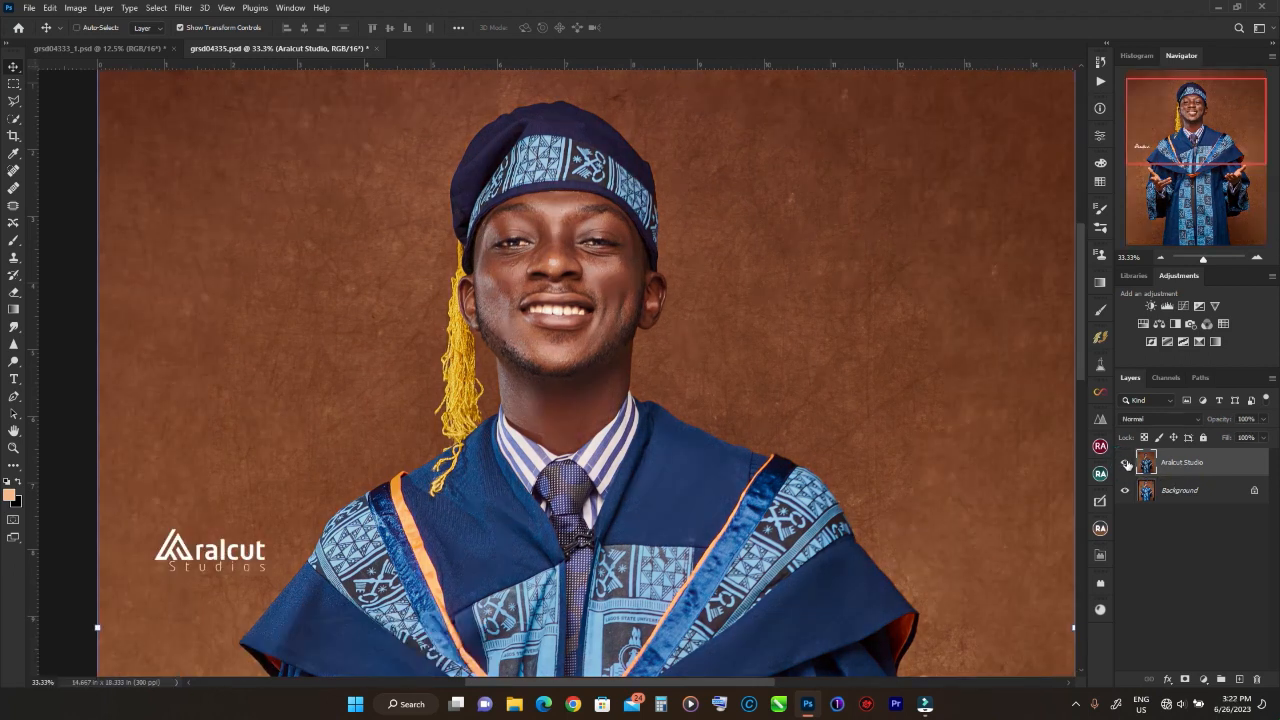
- Compare the full figure at 16.7% with the merged Aralcut Studio layer hidden and shown
{"action": "key", "text": "ctrl+minus"}
{"action": "left_click_drag", "start_coordinate": [716, 497], "coordinate": [742, 393]}
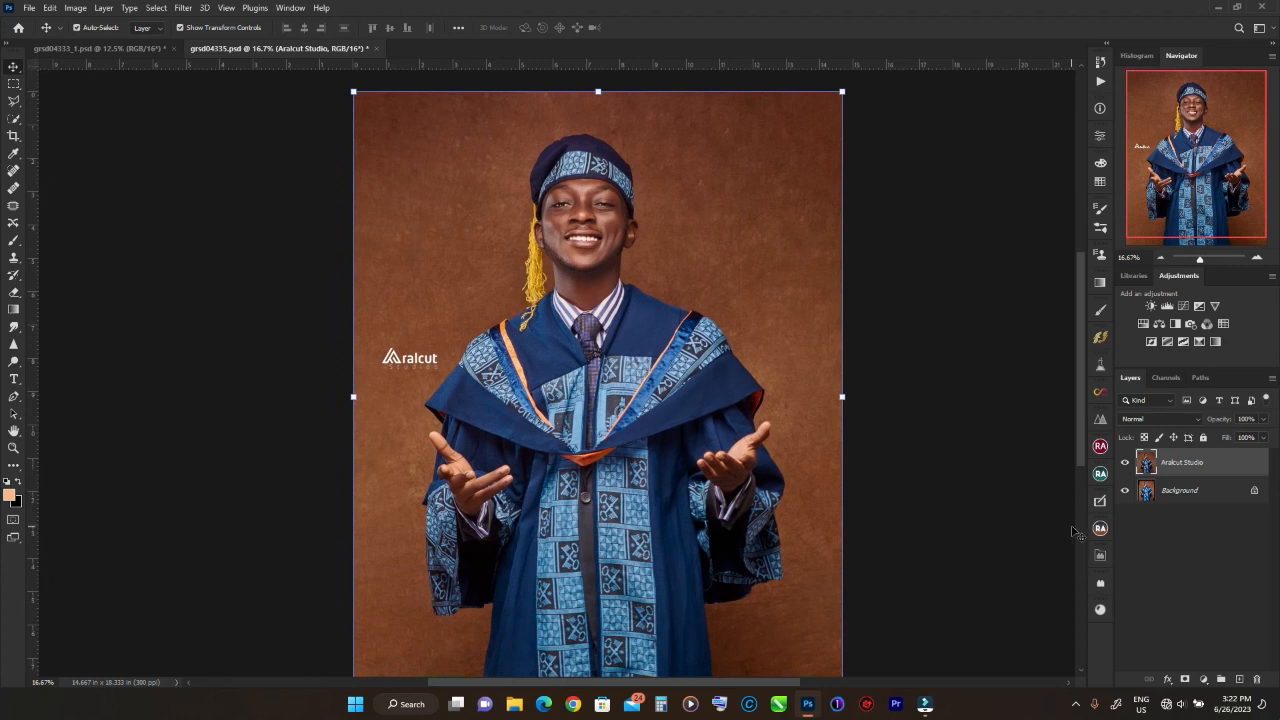
{"action": "left_click", "coordinate": [1124, 462]}
{"action": "left_click", "coordinate": [1124, 462]}
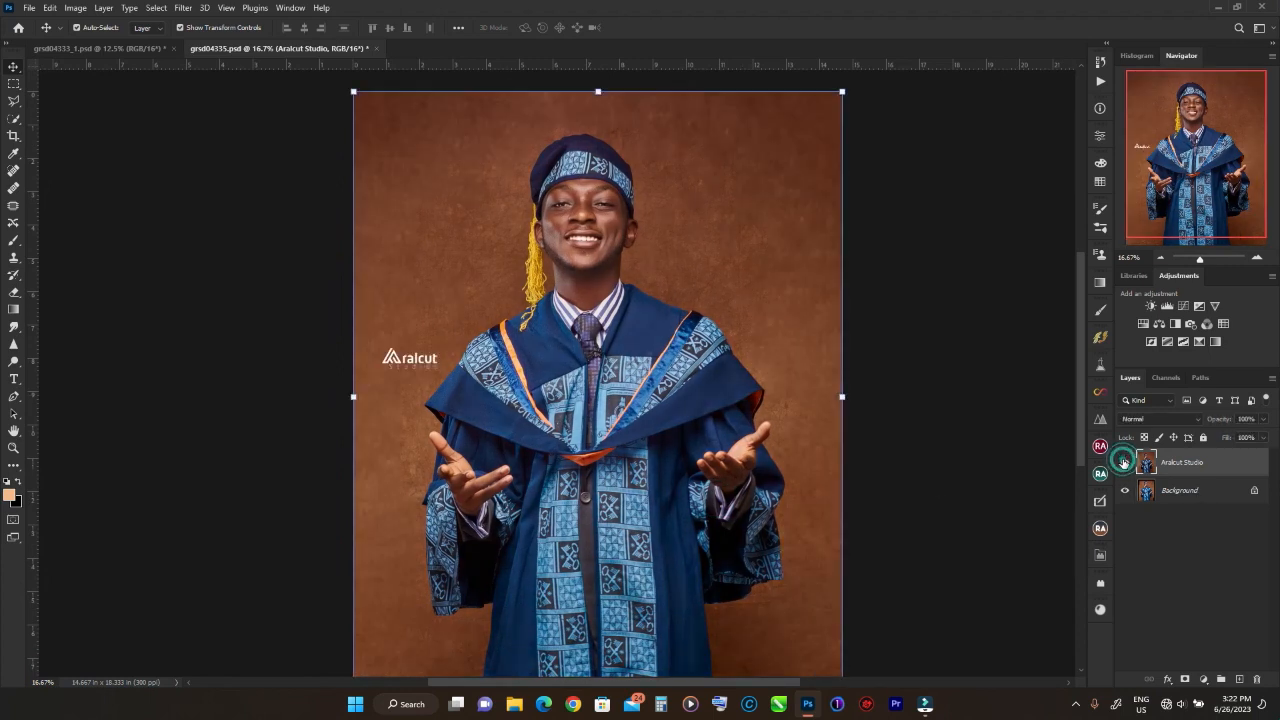
- Select the Aralcut Studio and Background layers together and open their layer commands
{"action": "left_click", "coordinate": [1211, 491], "text": "shift"}
{"action": "right_click", "coordinate": [1210, 490]}
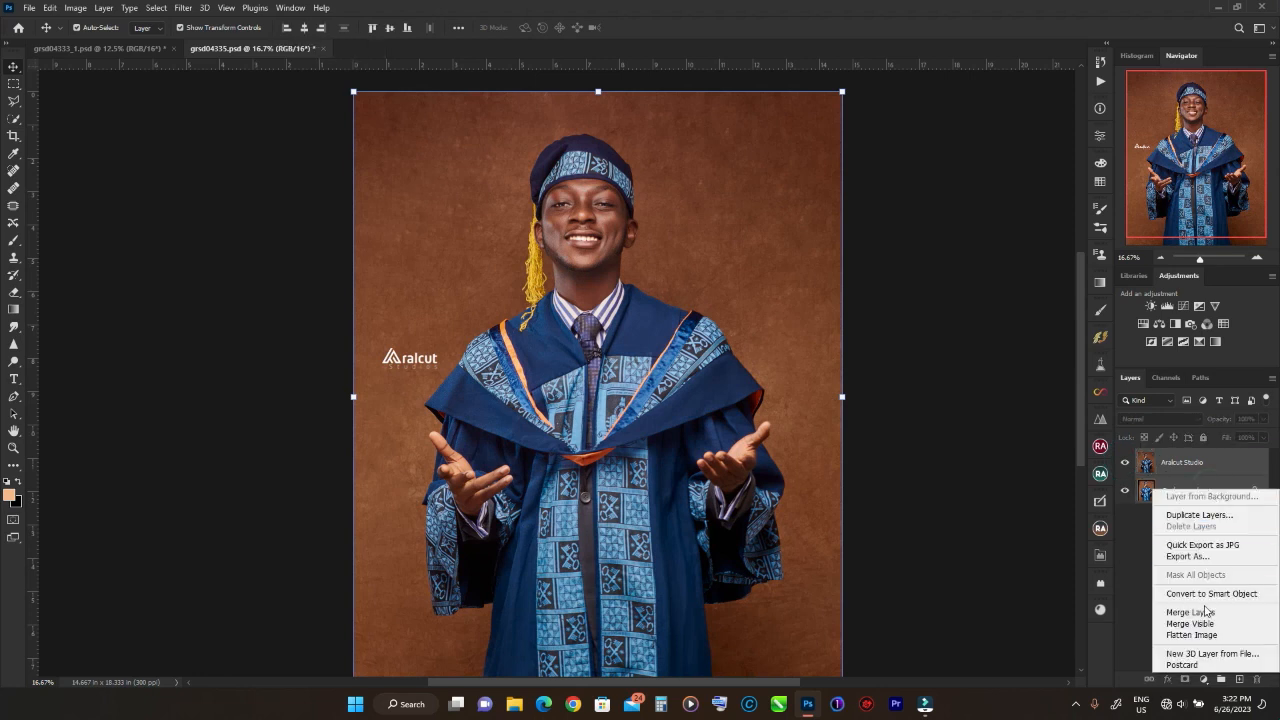